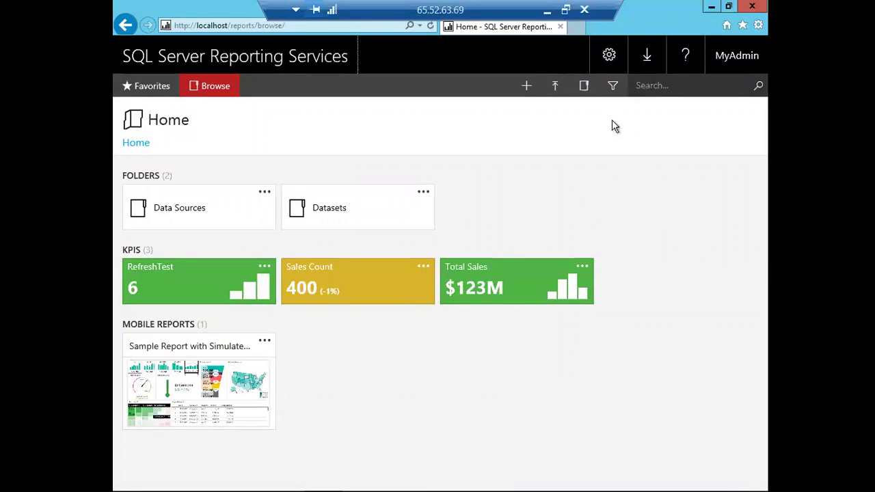
- Create a new KPI in the Home folder and name it STL KPI
click(527, 87)
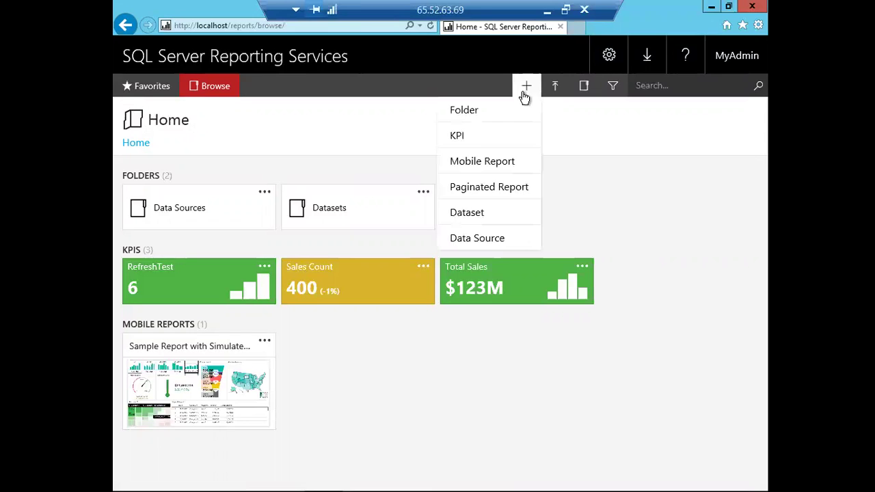
click(471, 138)
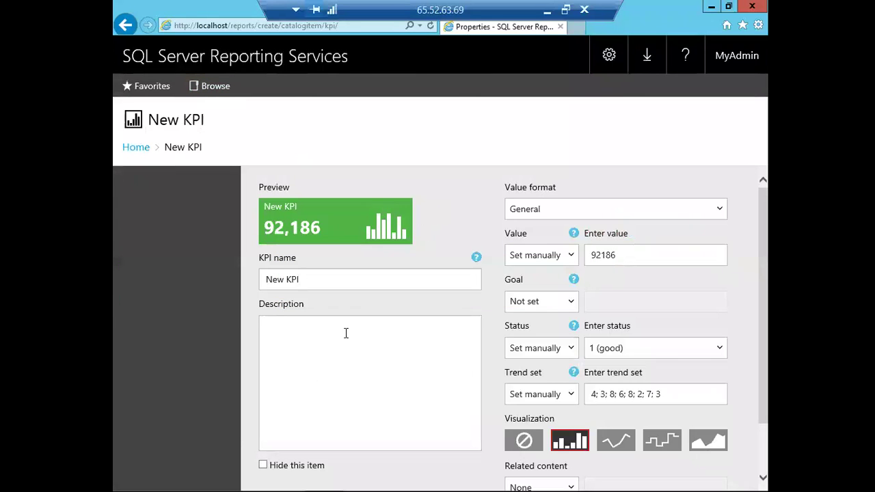
drag(324, 278, 239, 271)
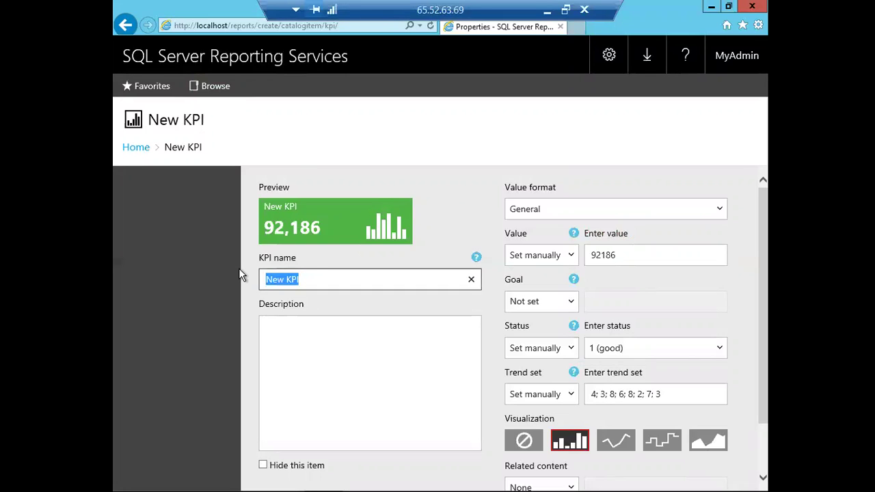
text(STL KPI)
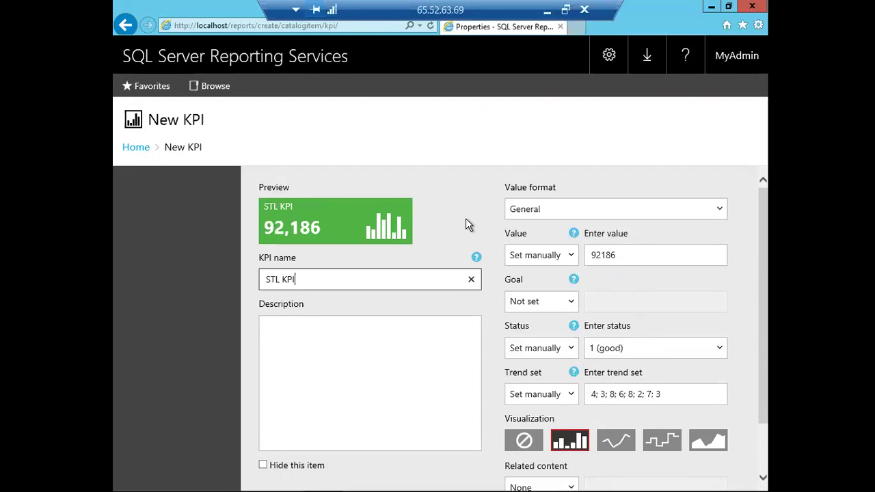
- Try the 0 (neutral) status for the KPI and set its status to -1 (bad)
click(721, 350)
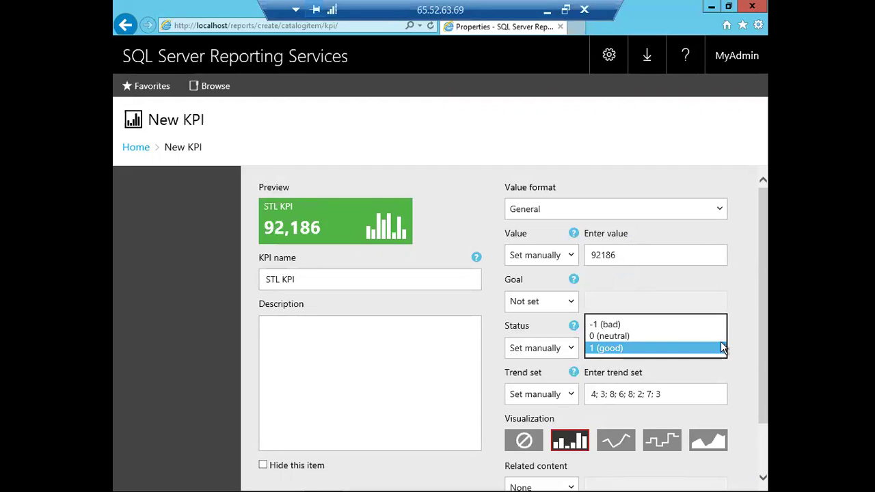
click(711, 335)
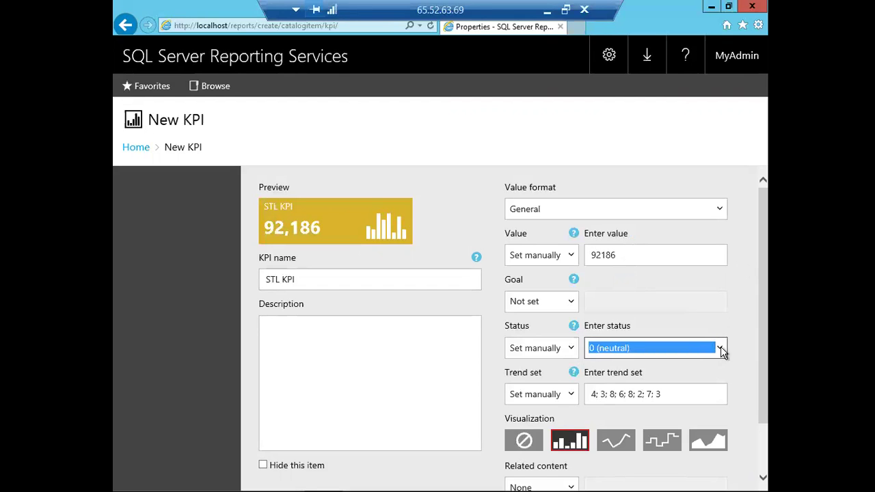
click(724, 351)
click(699, 336)
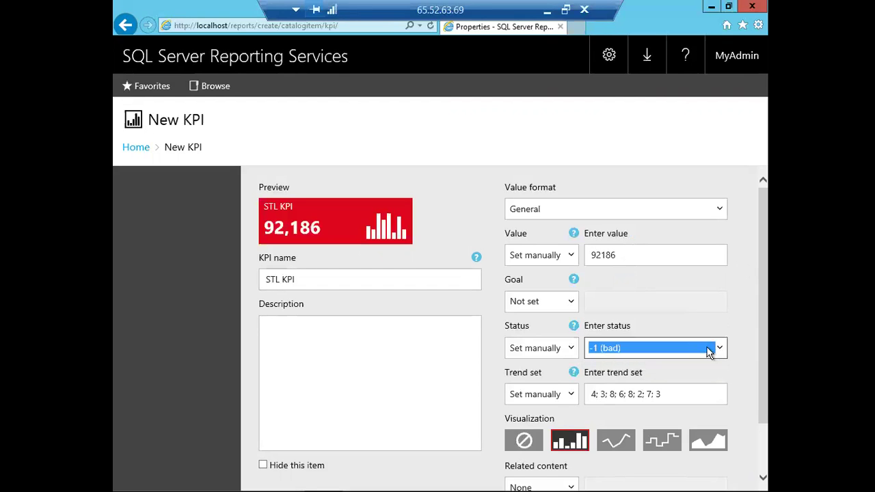
click(721, 350)
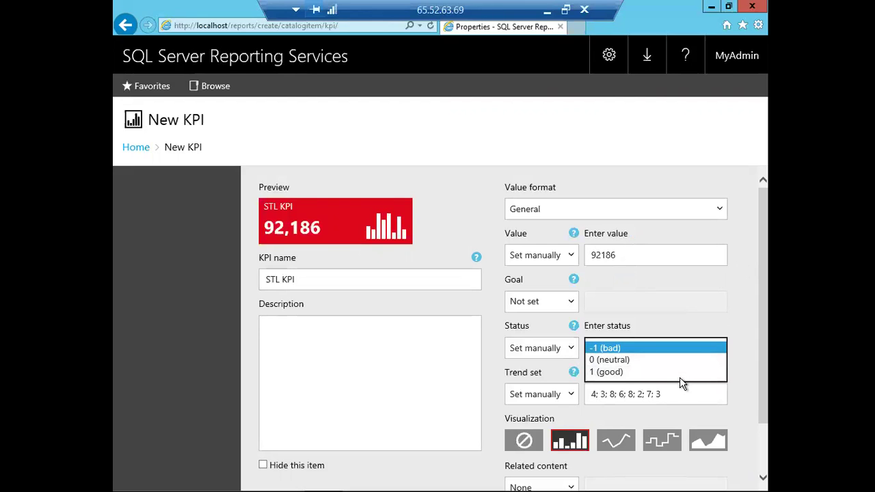
click(680, 378)
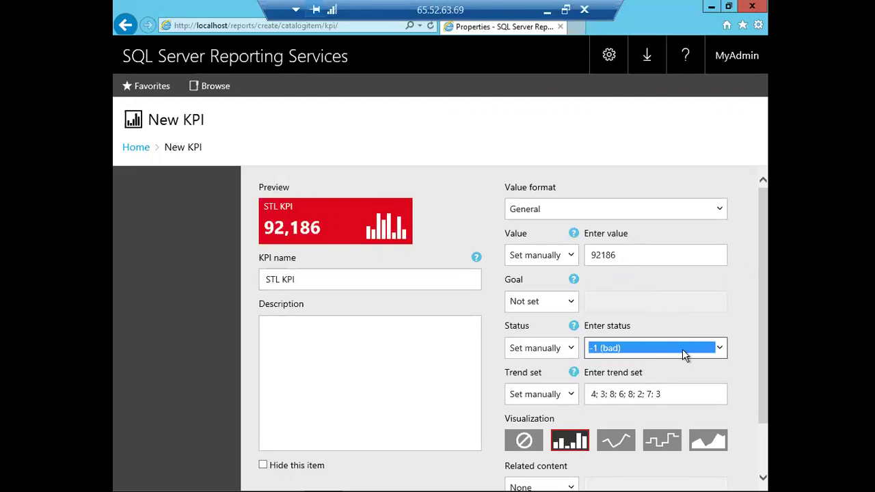
click(705, 374)
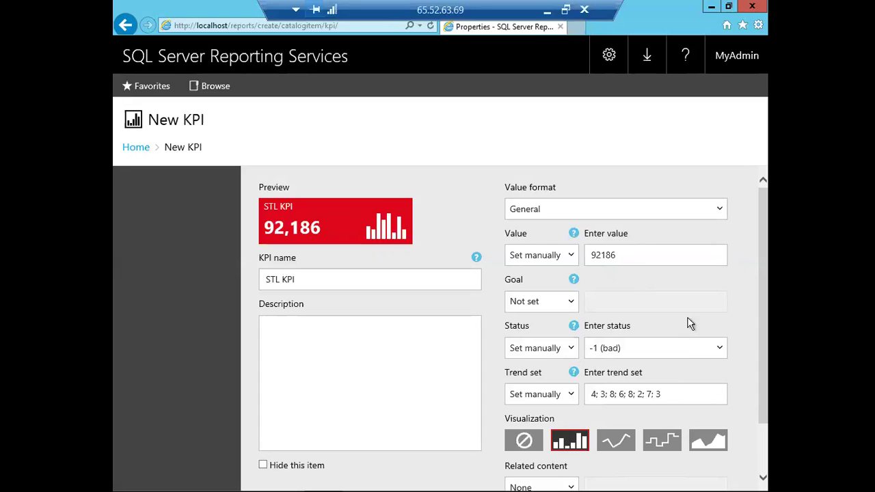
- Bind the KPI's value to the TotalSales field of the 2013 Sales dataset, aggregated as Sum
click(573, 255)
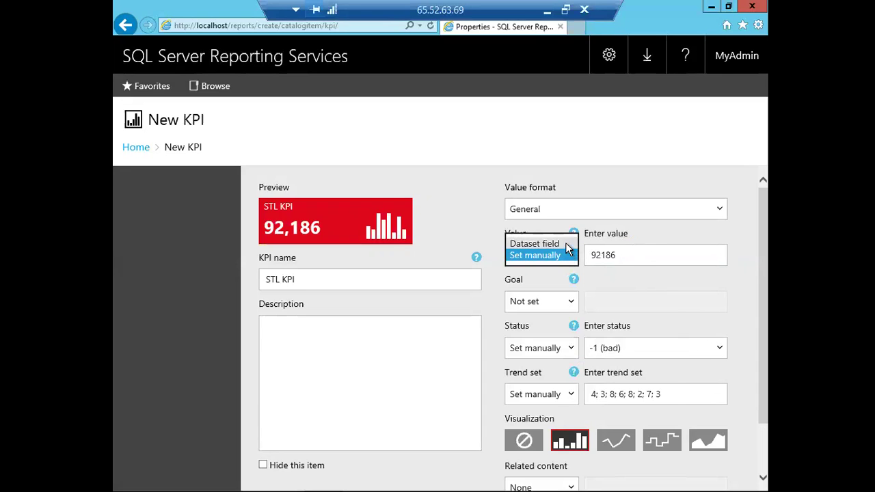
click(566, 243)
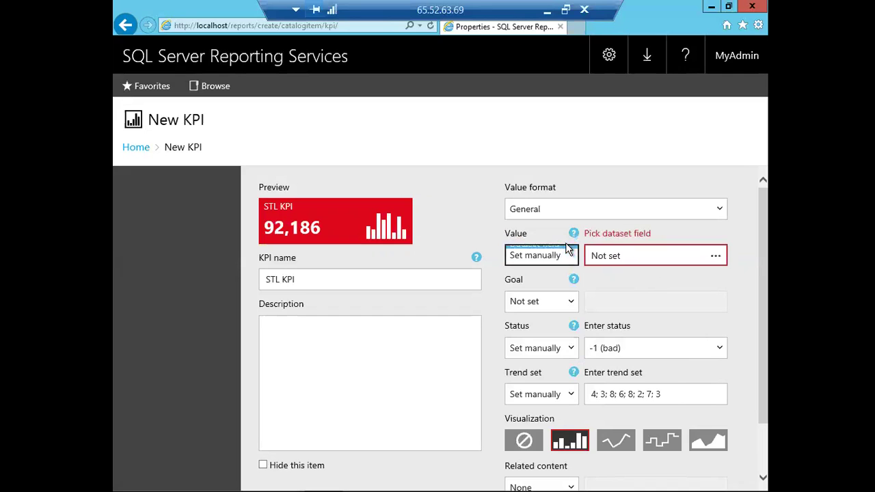
click(716, 257)
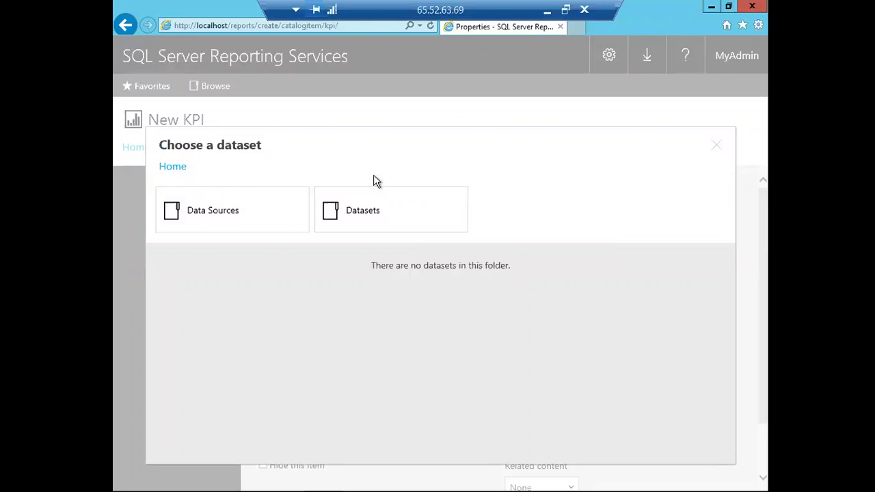
click(354, 213)
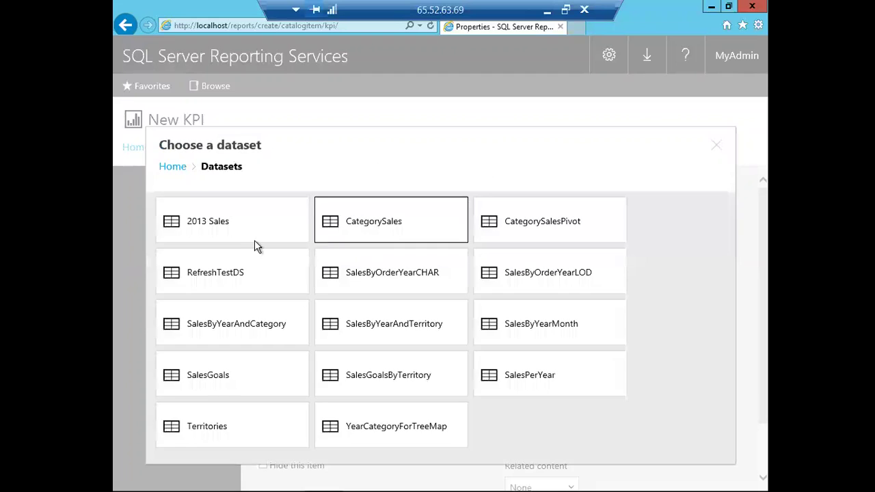
click(219, 229)
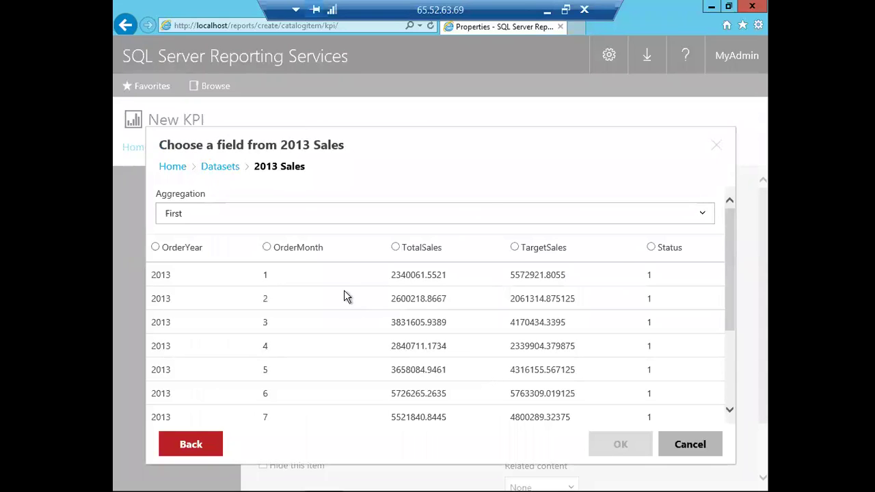
click(704, 213)
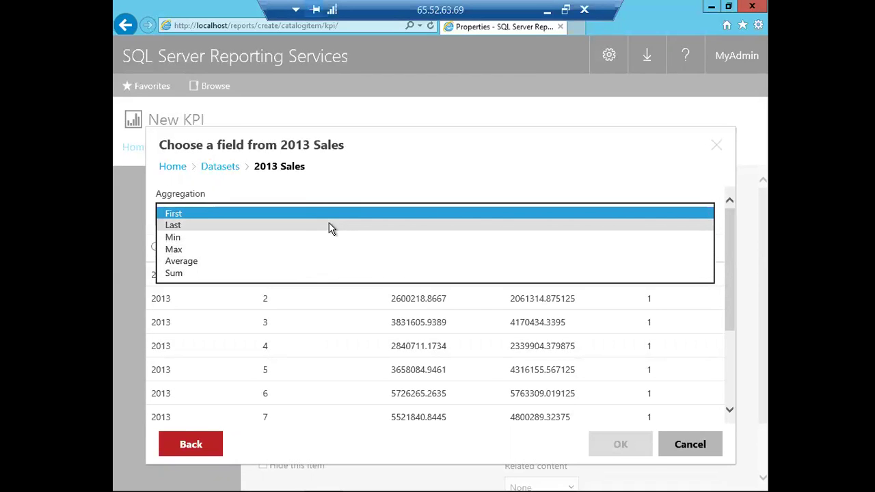
click(304, 274)
click(303, 272)
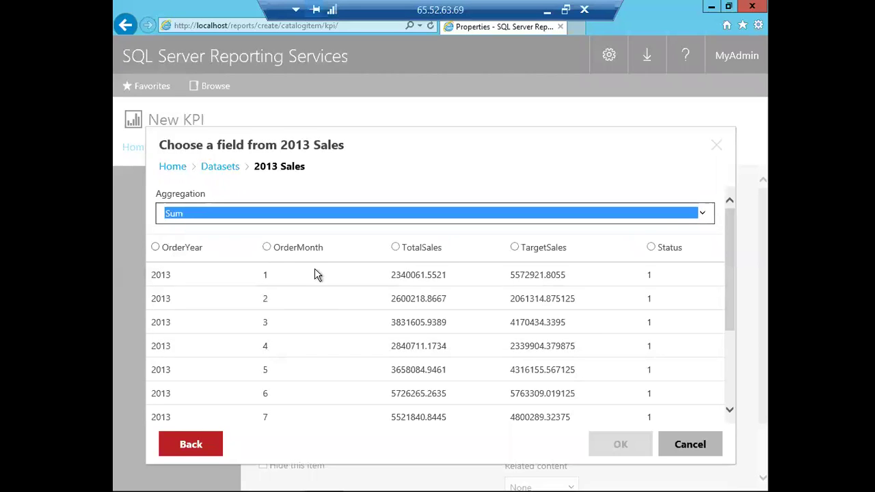
click(395, 250)
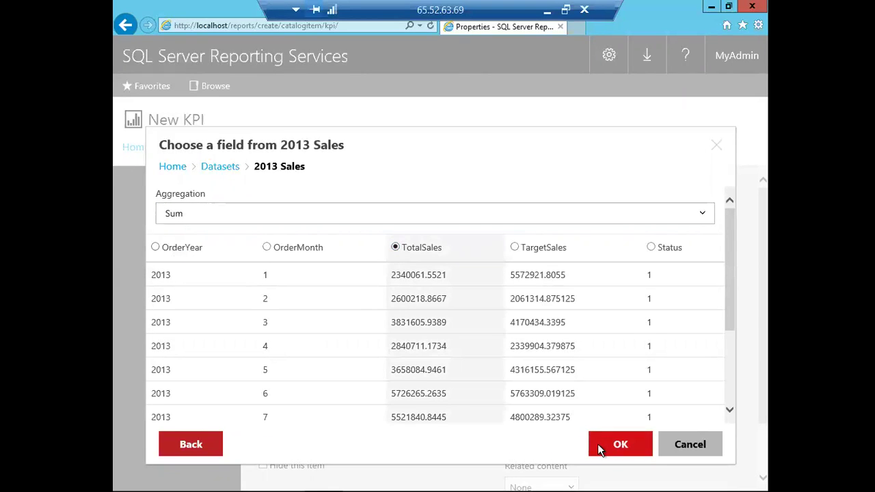
click(598, 444)
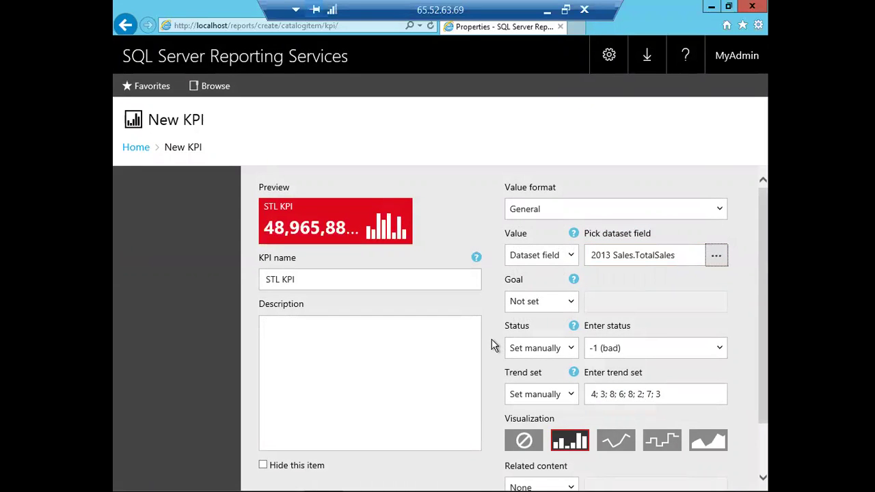
- Set the KPI's value format to Abbreviated currency
click(717, 209)
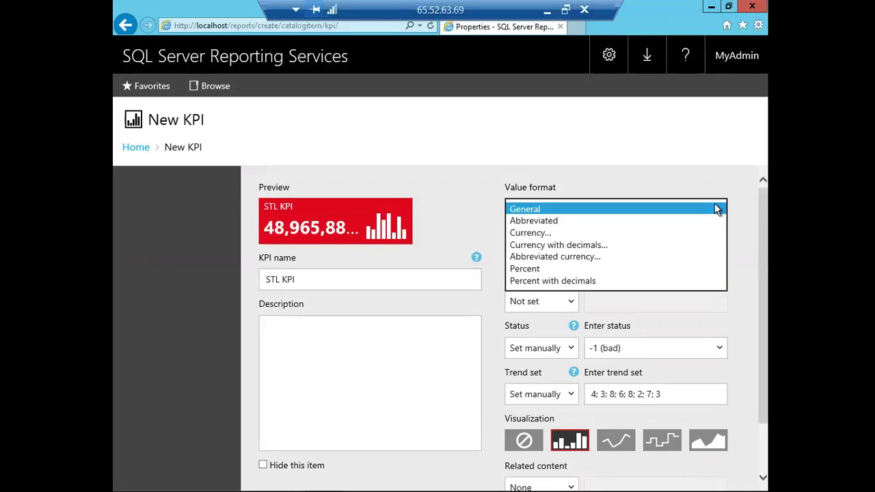
click(577, 258)
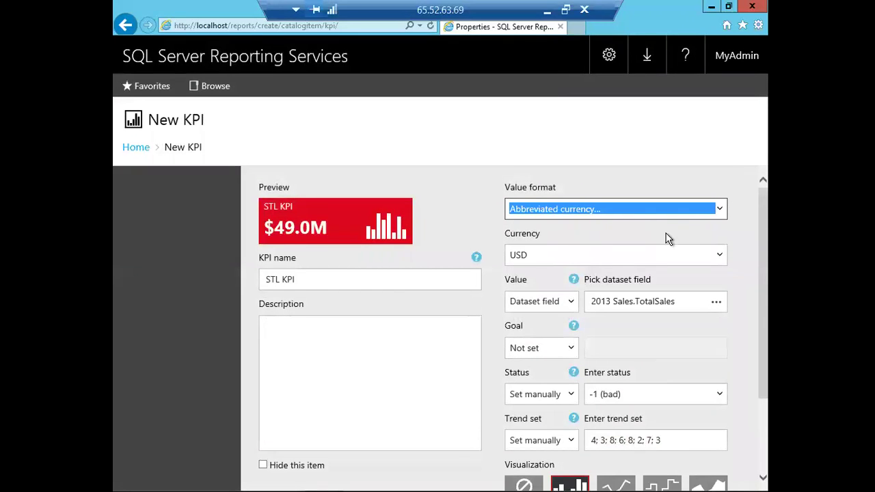
click(744, 216)
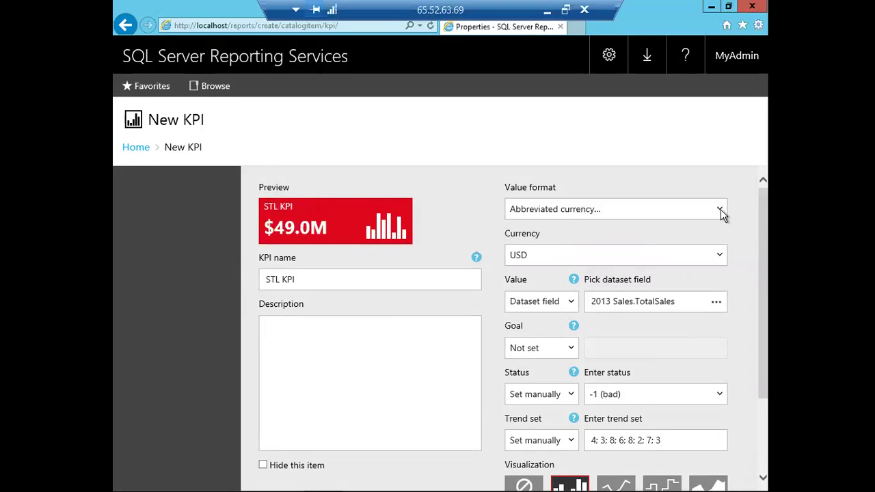
- Bind the KPI's goal to the TargetSales field of the 2013 Sales dataset, aggregated as Sum
scroll(740, 324, down, 1)
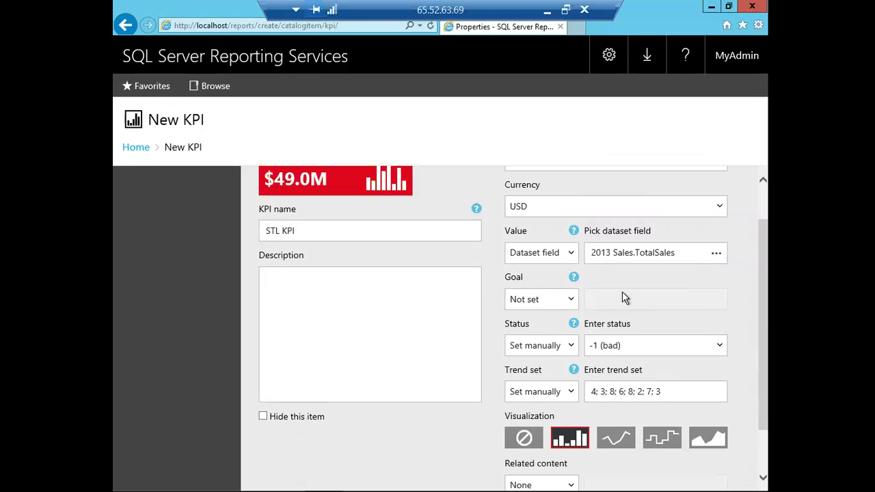
click(570, 301)
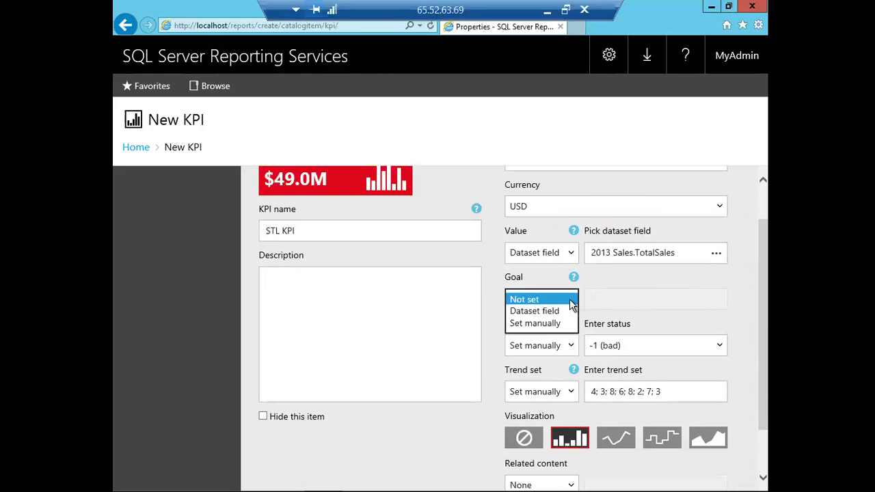
click(563, 323)
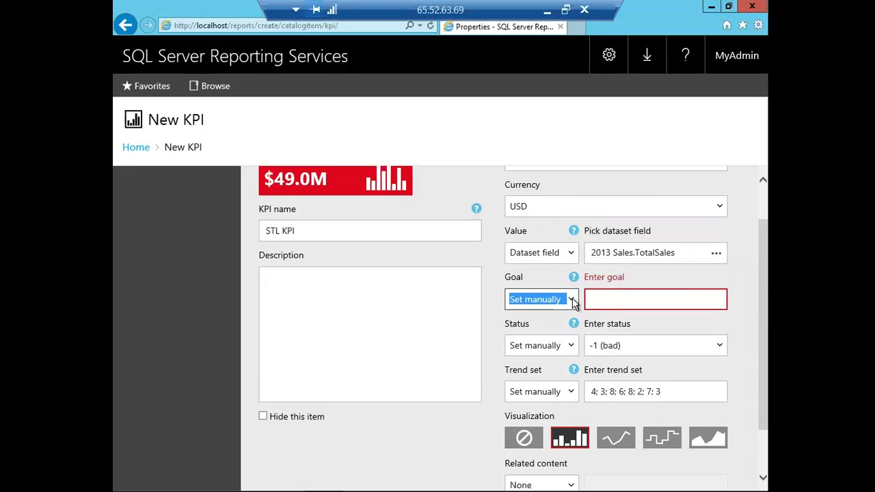
click(572, 300)
click(559, 287)
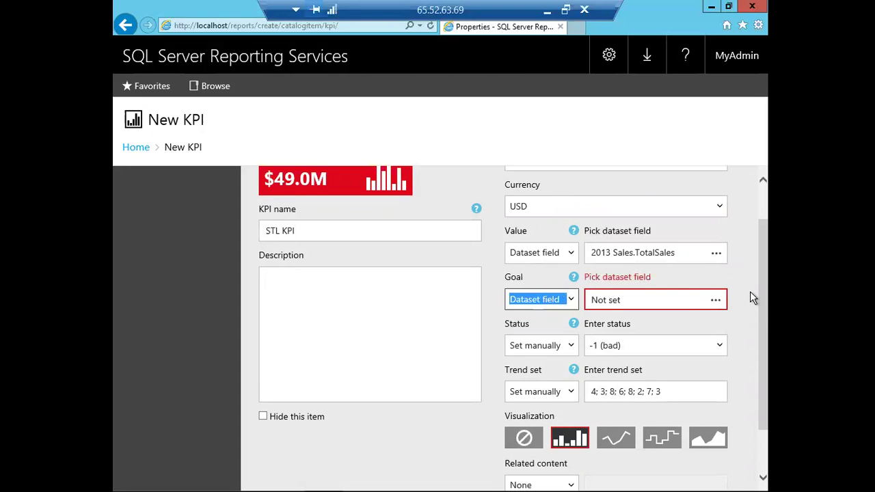
click(715, 300)
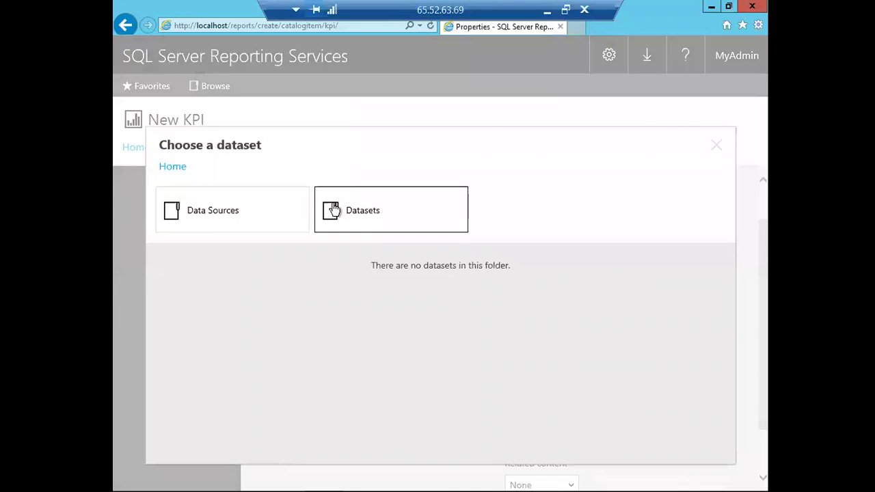
click(330, 211)
click(199, 231)
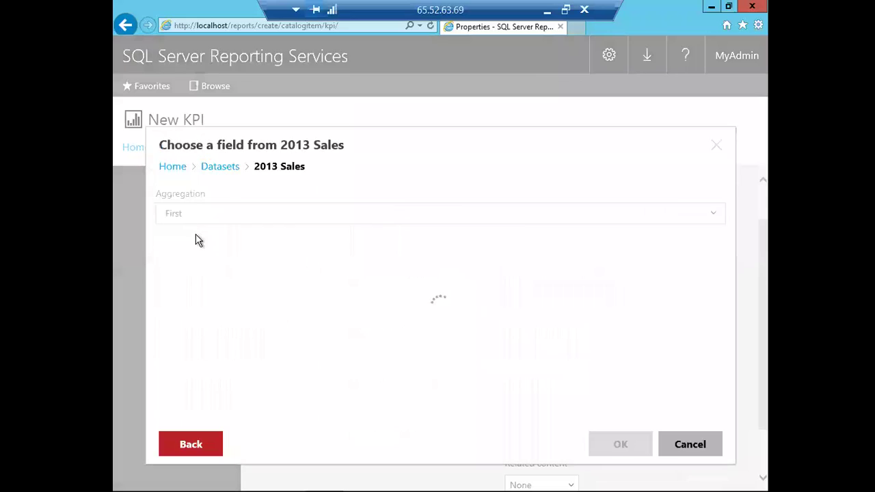
click(705, 215)
click(325, 274)
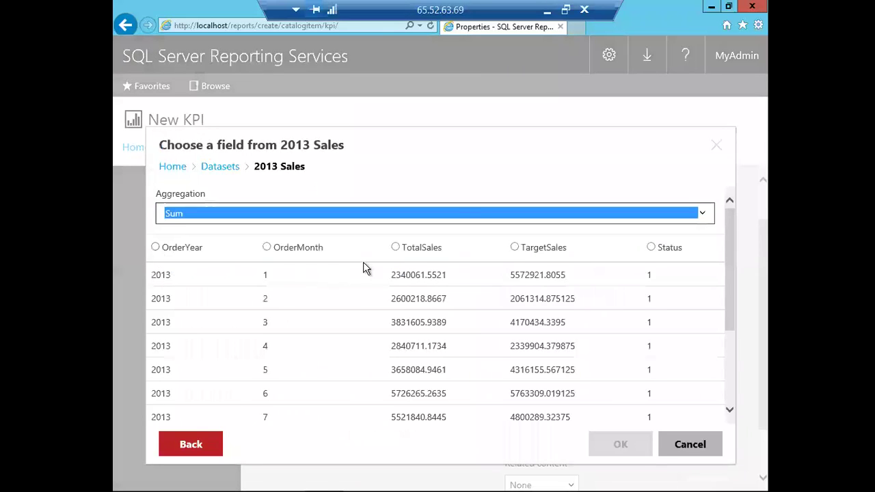
click(515, 248)
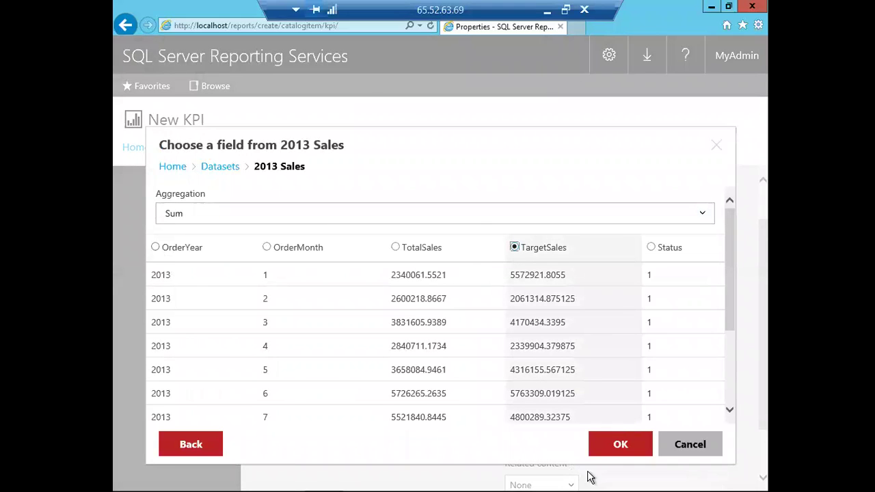
click(606, 452)
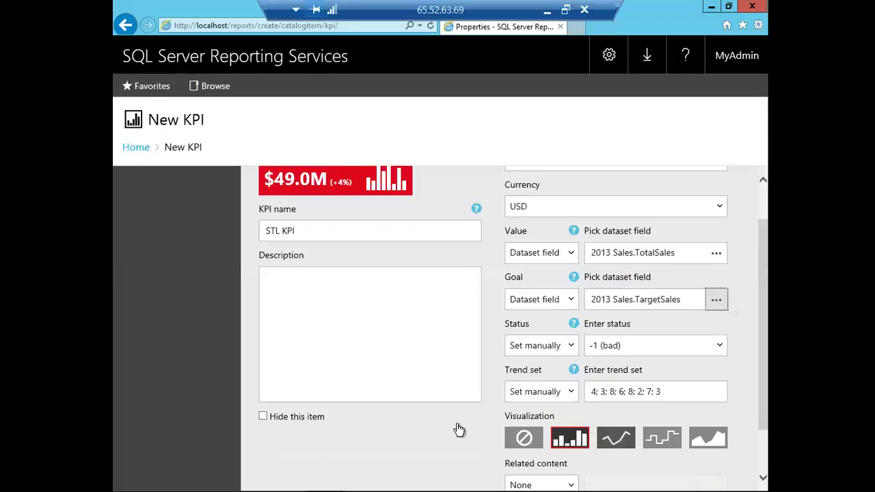
scroll(326, 235, up, 1)
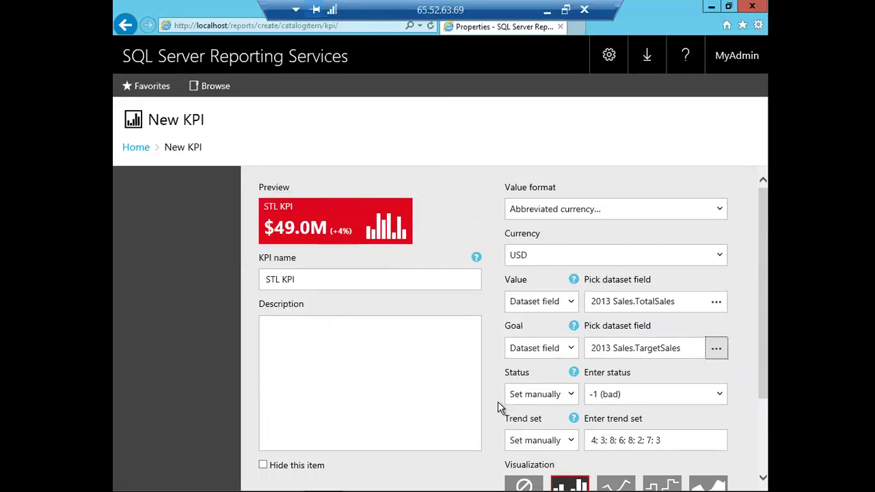
scroll(485, 401, down, 1)
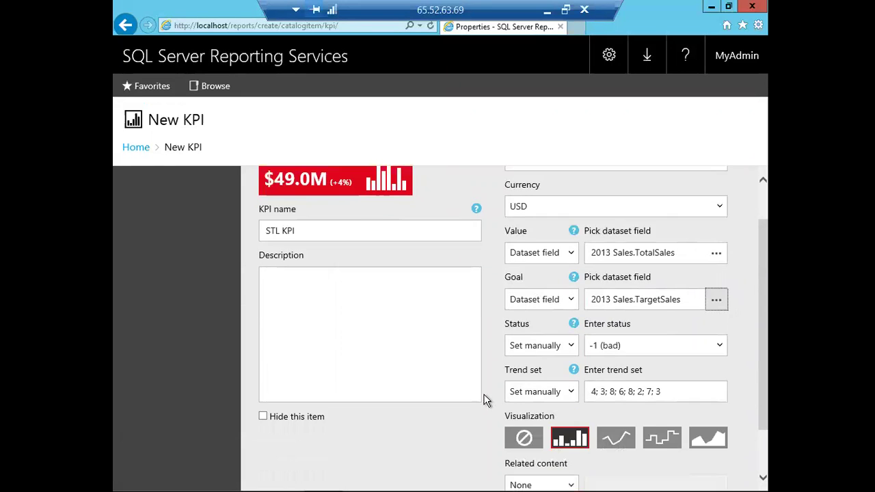
click(722, 345)
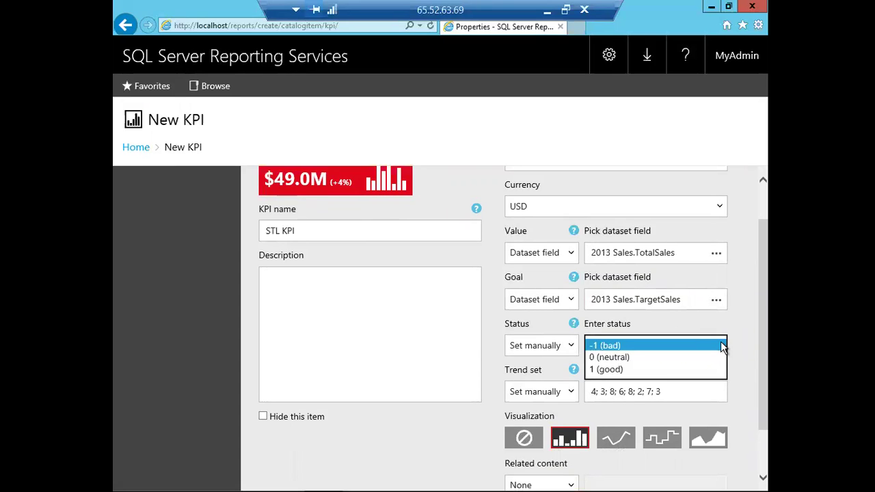
click(750, 341)
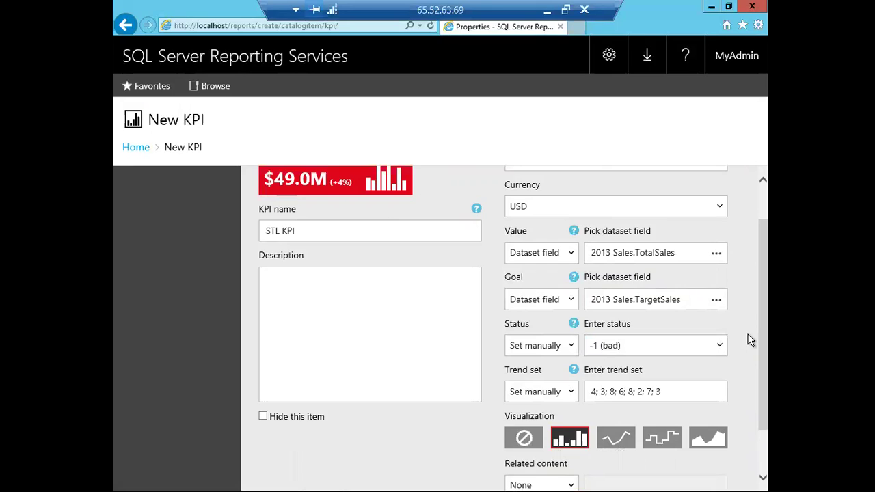
- Bind the KPI's status to the Status field of the 2013 Sales dataset, aggregated as First
click(572, 346)
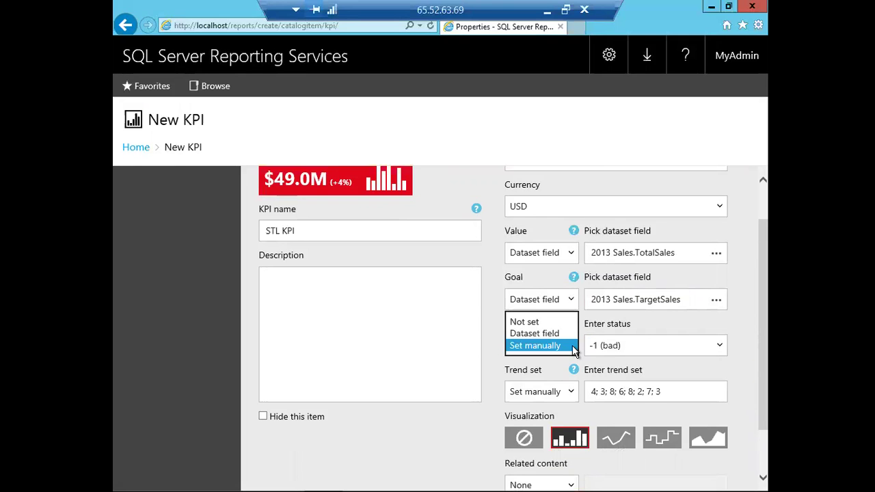
click(562, 333)
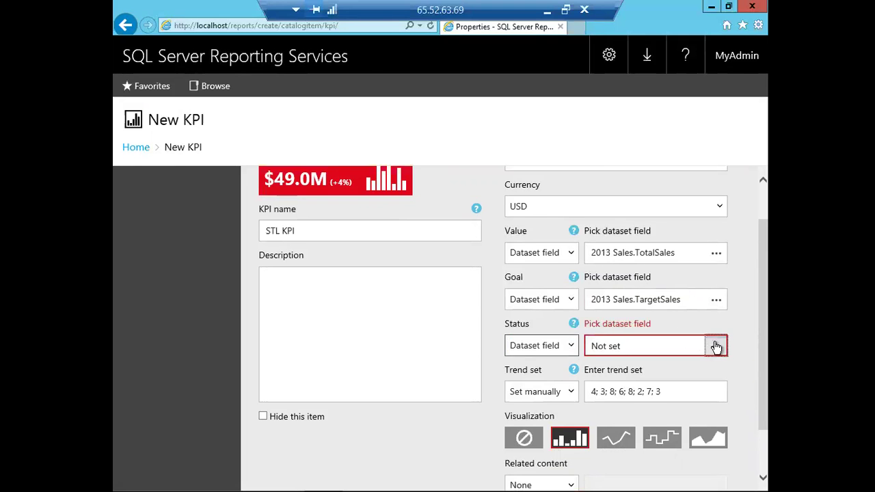
click(713, 346)
click(374, 223)
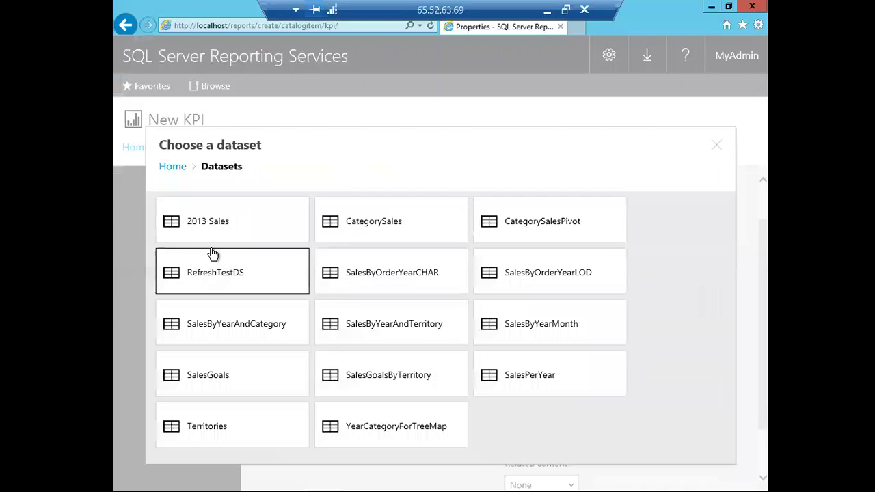
click(214, 231)
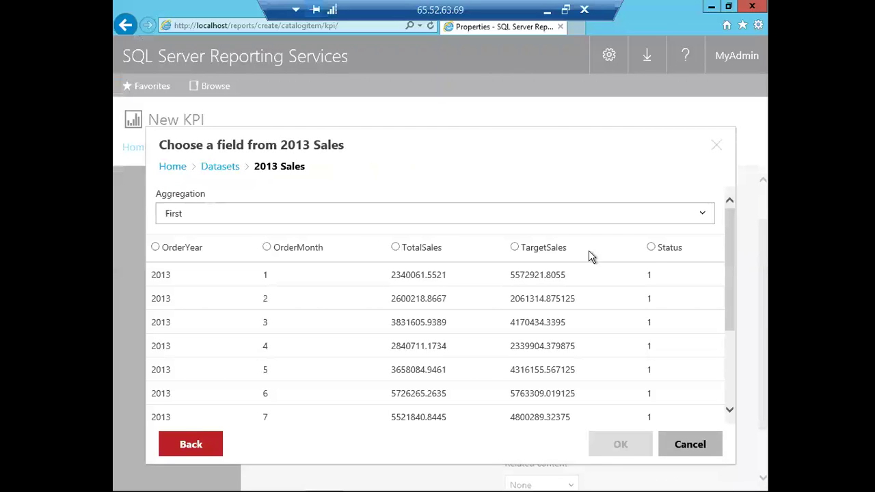
click(650, 248)
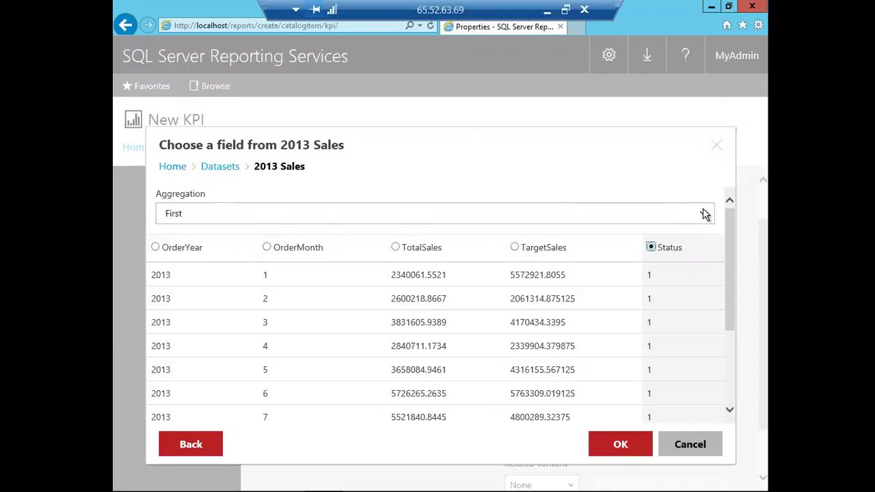
click(704, 210)
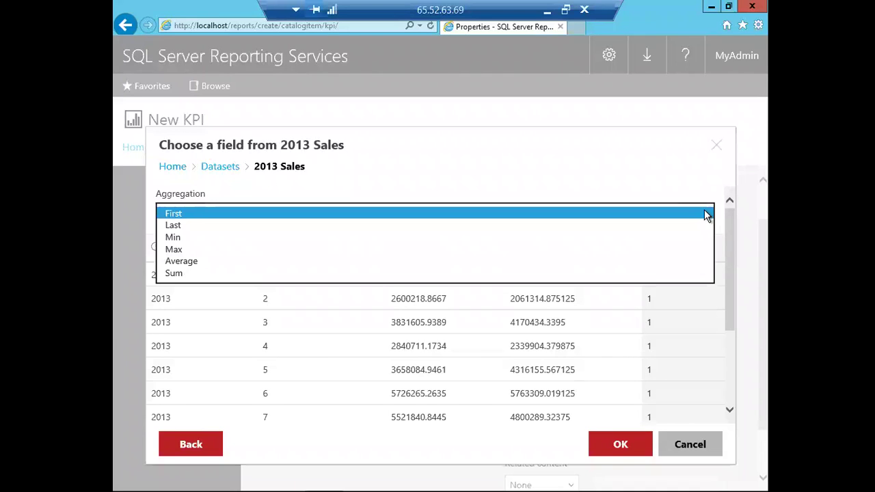
click(705, 212)
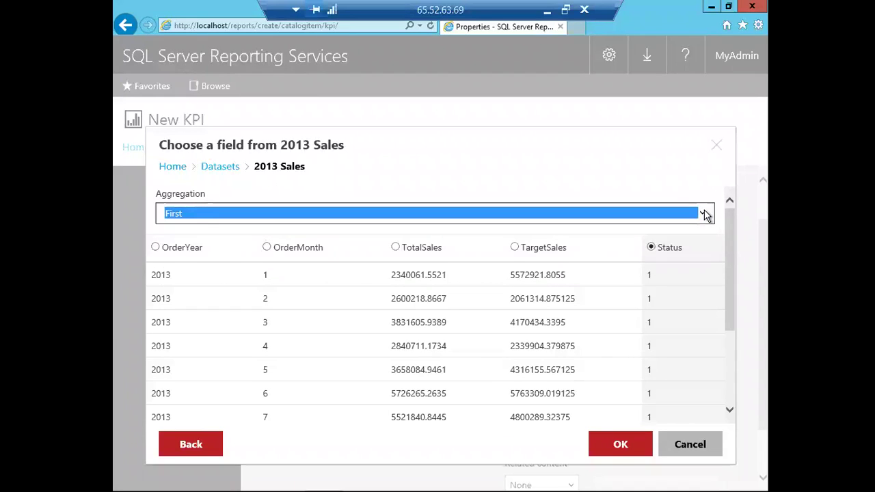
click(613, 448)
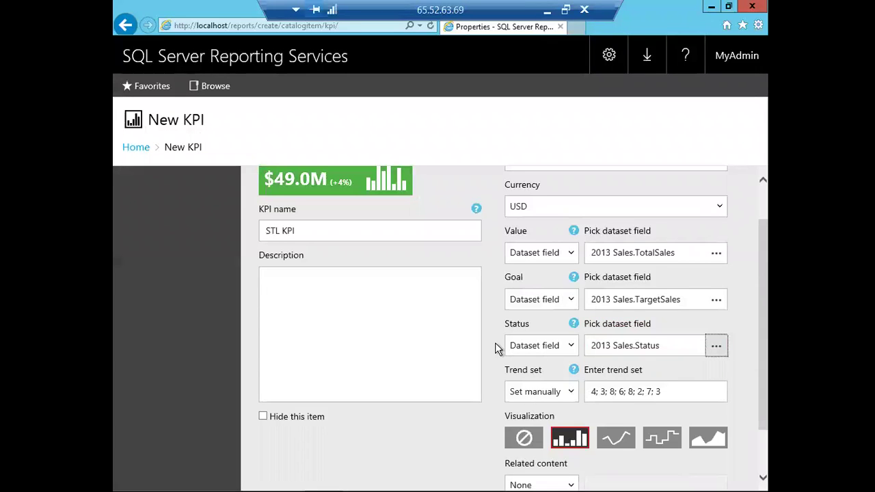
- Bind the KPI's trend set to the TotalSales field of the 2013 Sales dataset
scroll(495, 343, up, 2)
scroll(444, 393, down, 3)
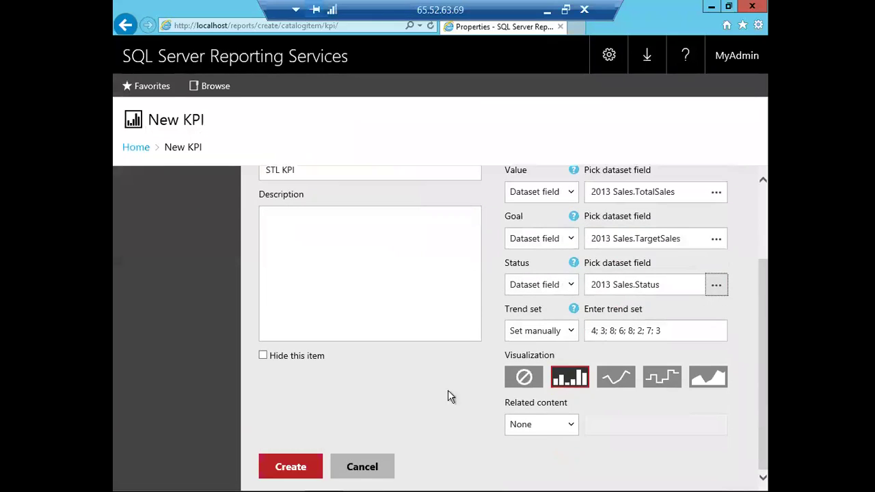
click(571, 331)
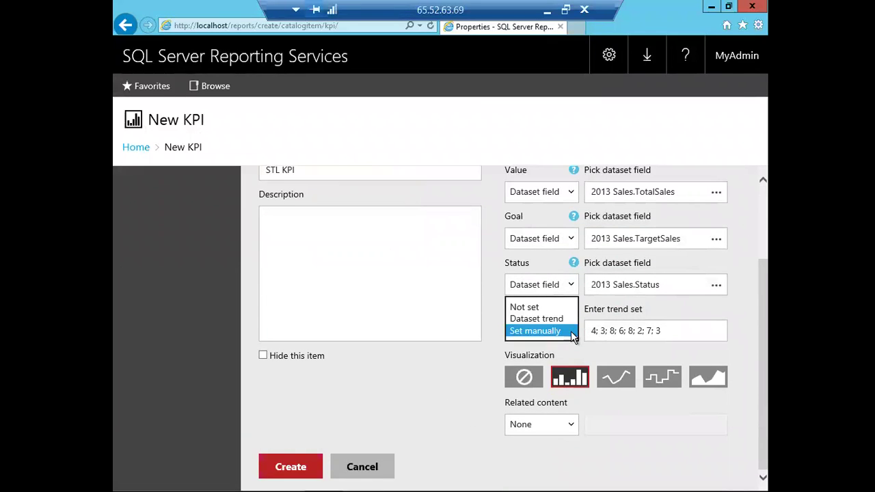
click(564, 319)
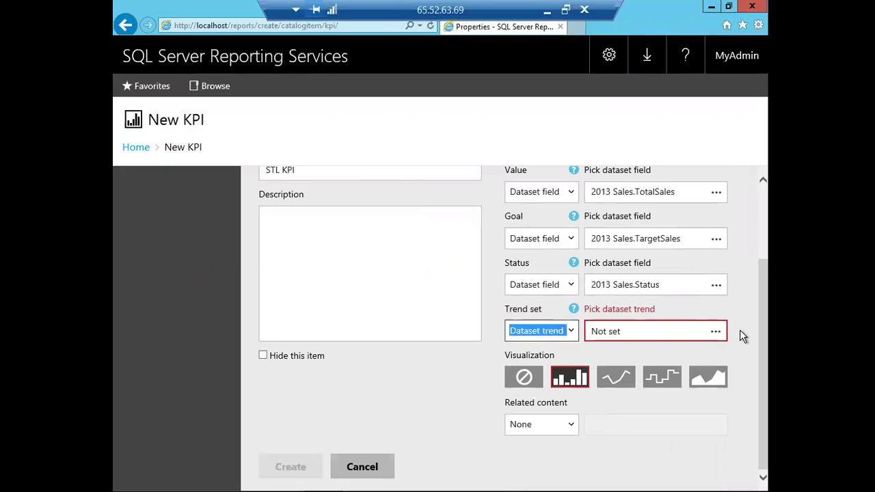
click(715, 331)
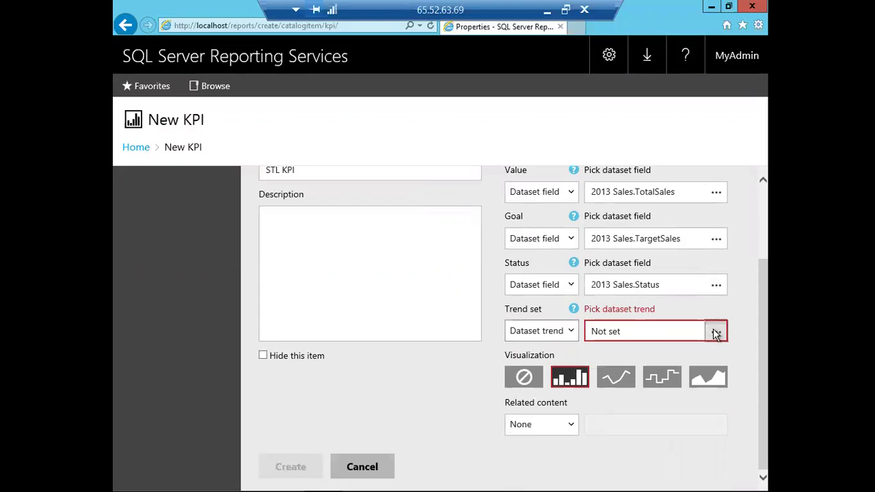
click(248, 228)
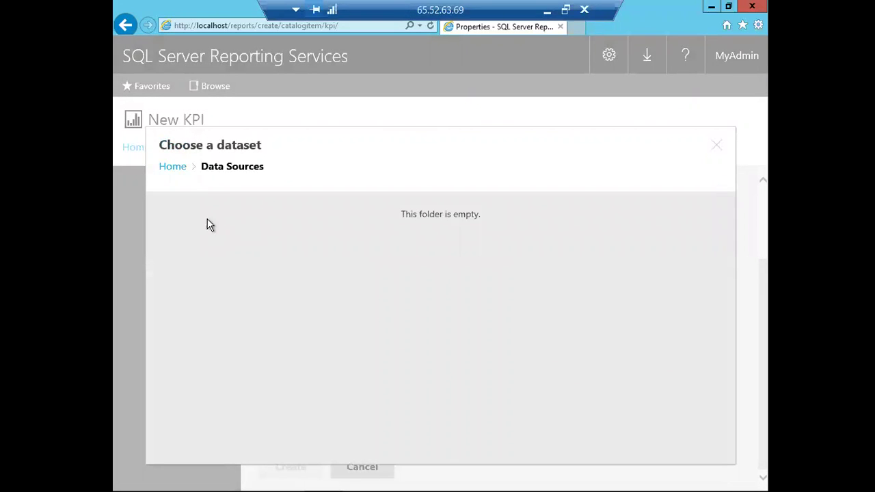
click(168, 168)
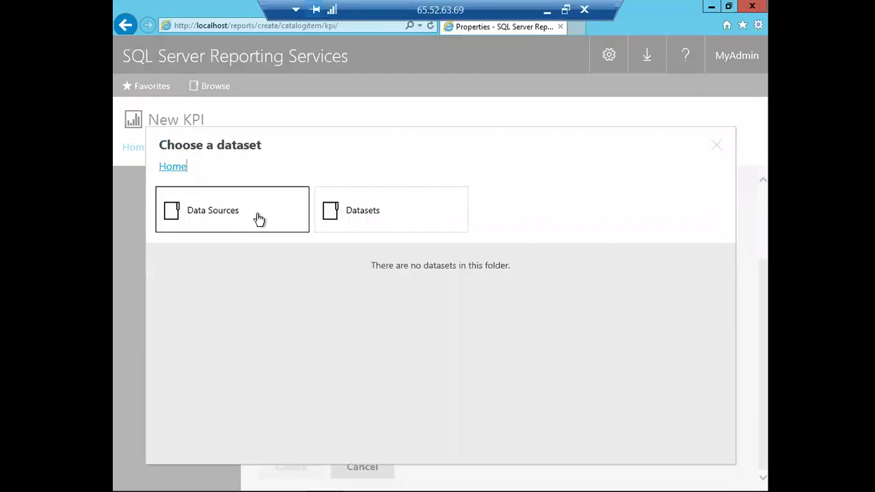
click(366, 216)
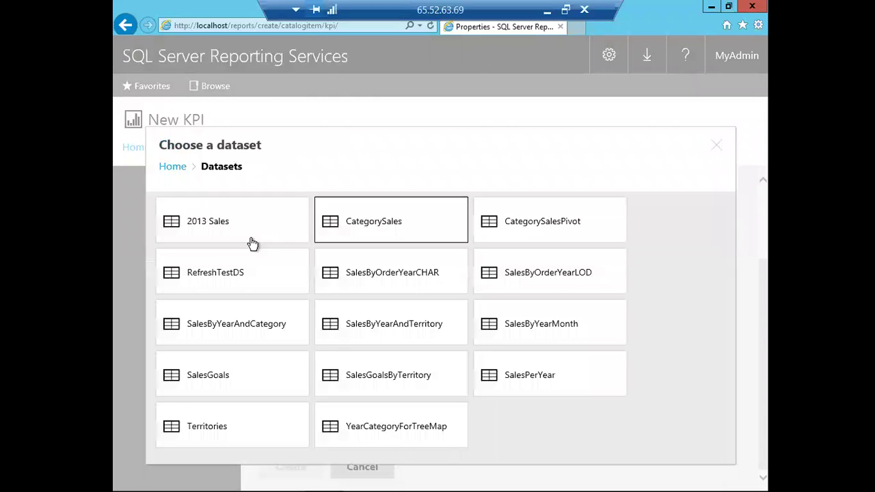
click(210, 230)
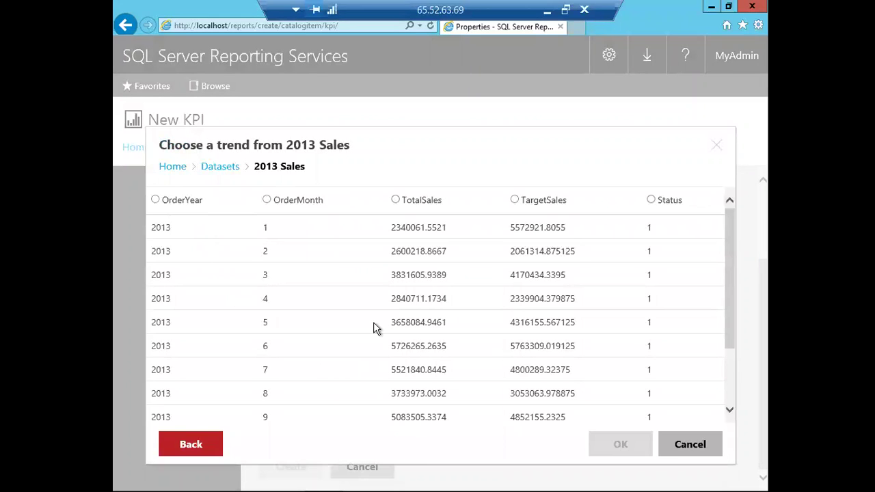
drag(728, 259, 691, 244)
click(396, 199)
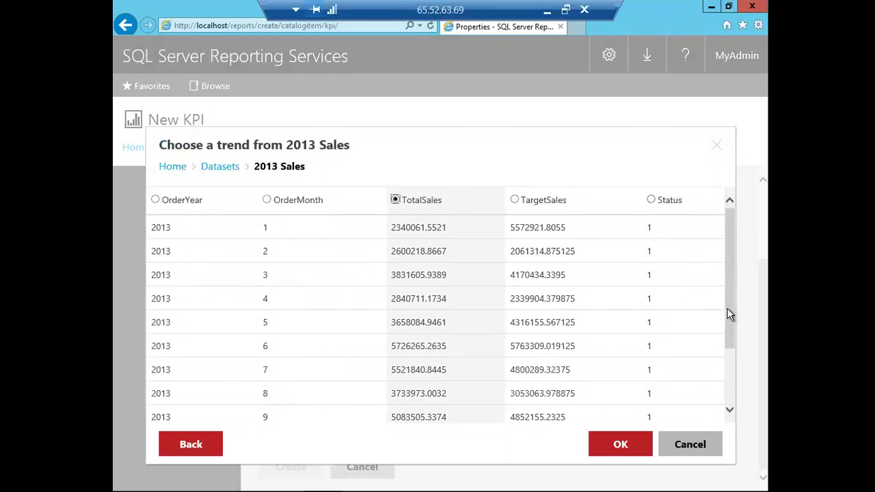
drag(727, 318, 731, 387)
drag(736, 330, 724, 295)
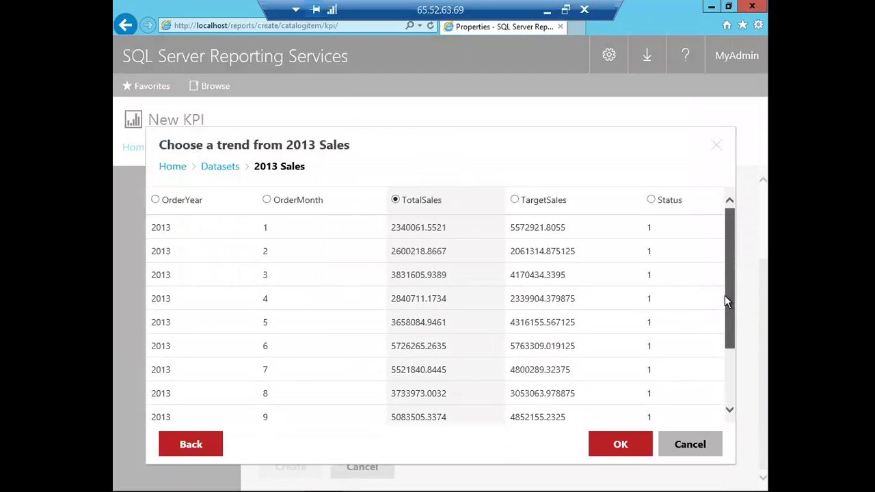
click(608, 449)
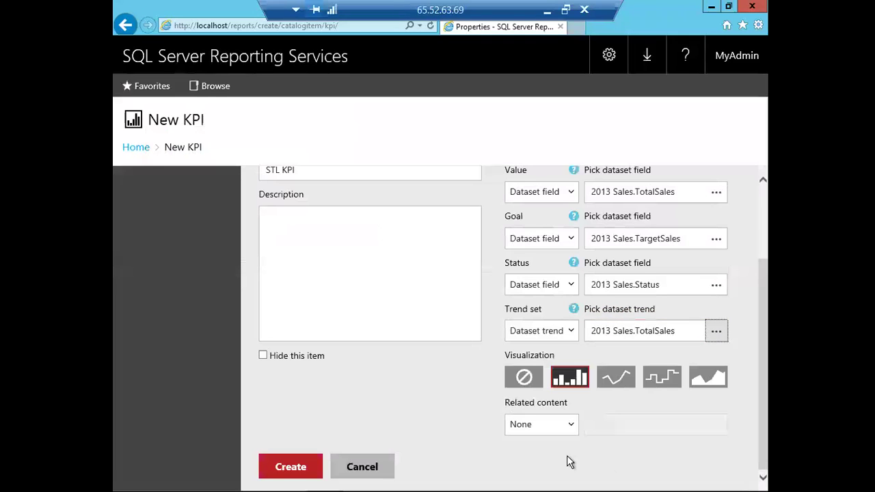
- Try the line, area and stepped-line visualizations for the KPI's trend and return to the column chart
scroll(750, 274, up, 3)
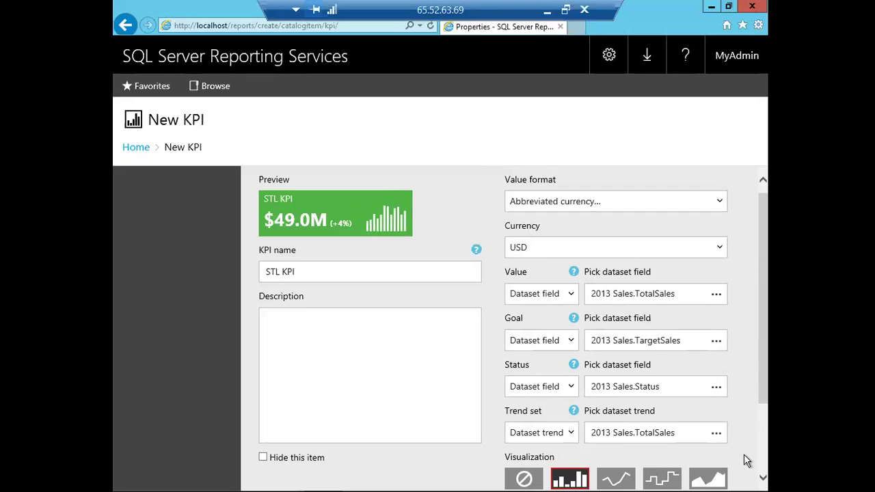
scroll(749, 372, down, 3)
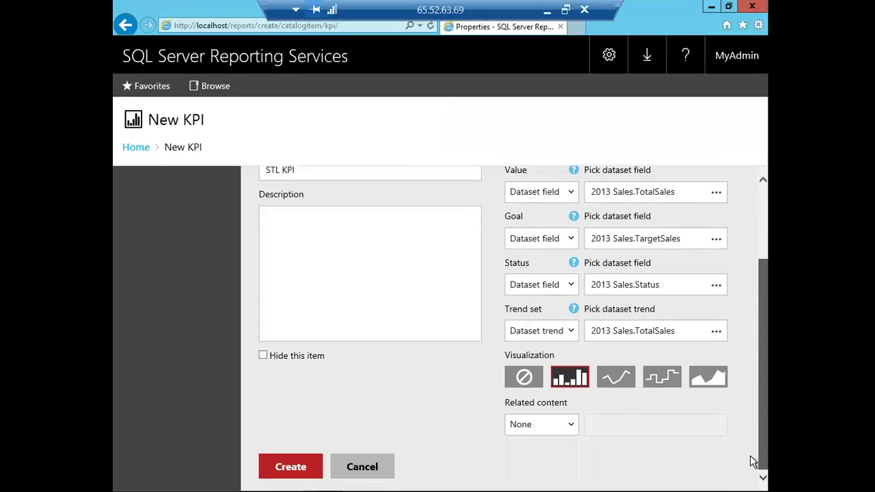
click(618, 383)
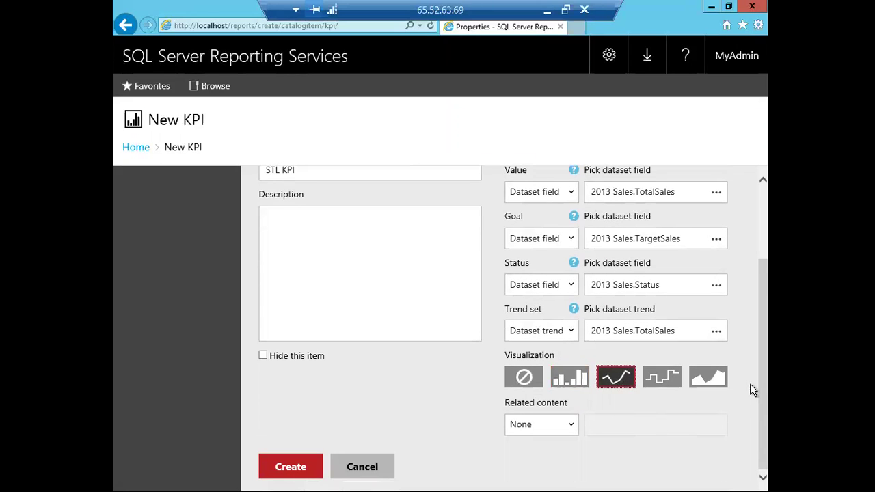
scroll(750, 380, up, 3)
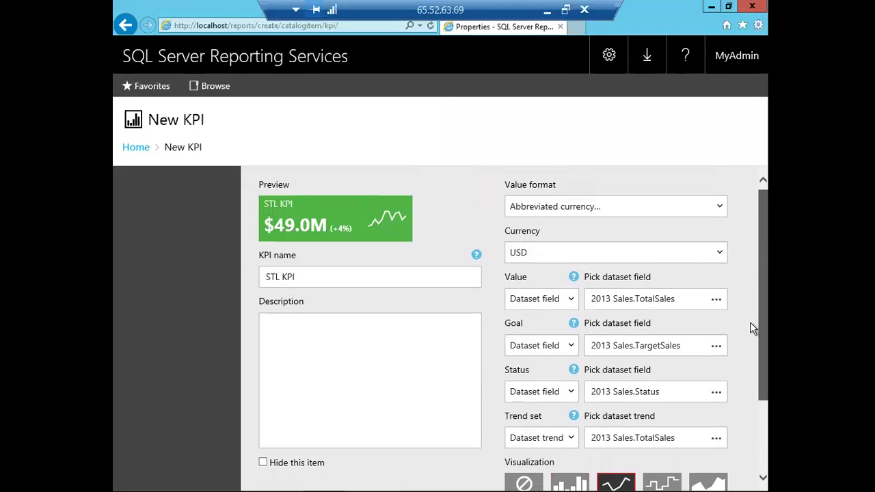
click(702, 472)
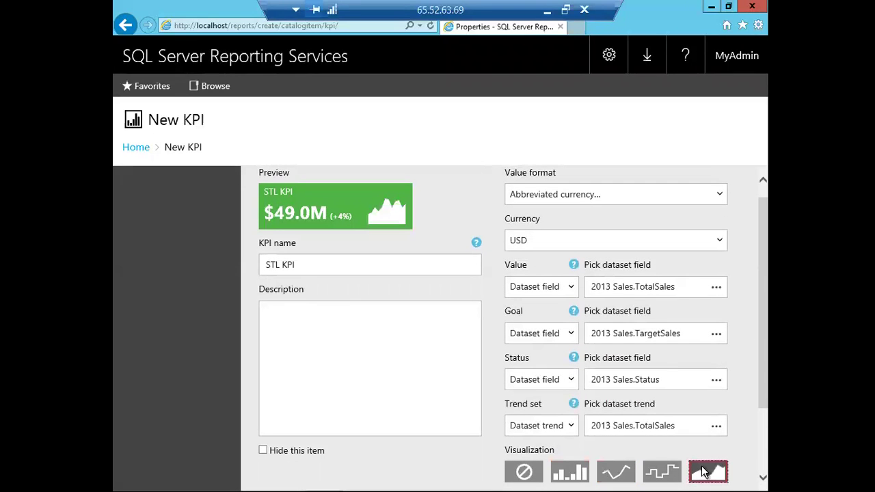
click(662, 471)
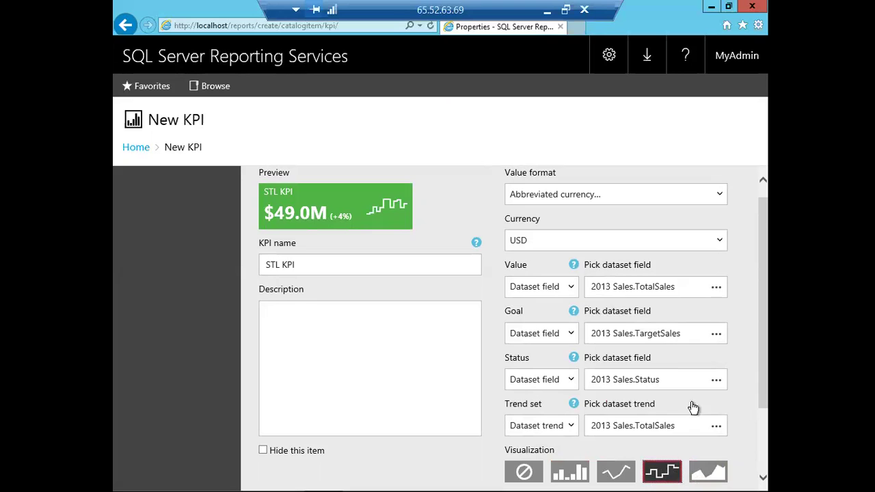
click(575, 473)
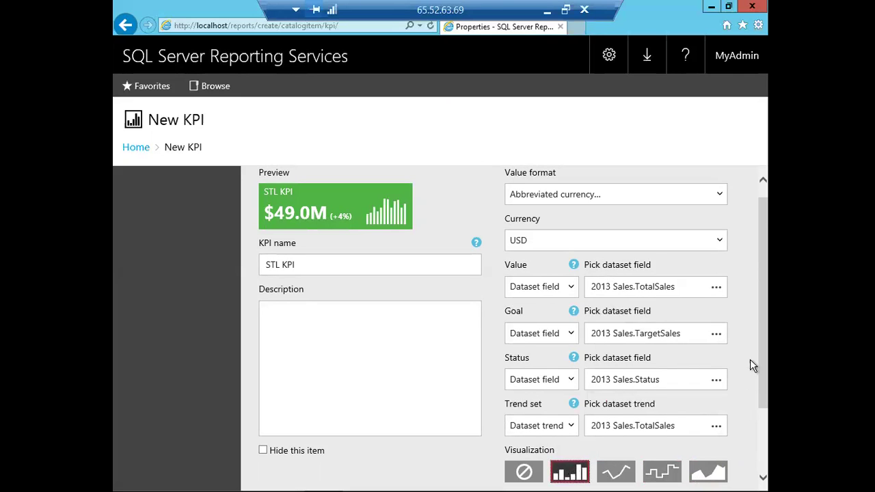
- Link the "Sample Report with Simulate..." mobile report from the Home folder as the KPI's related content and create the KPI
scroll(750, 396, down, 3)
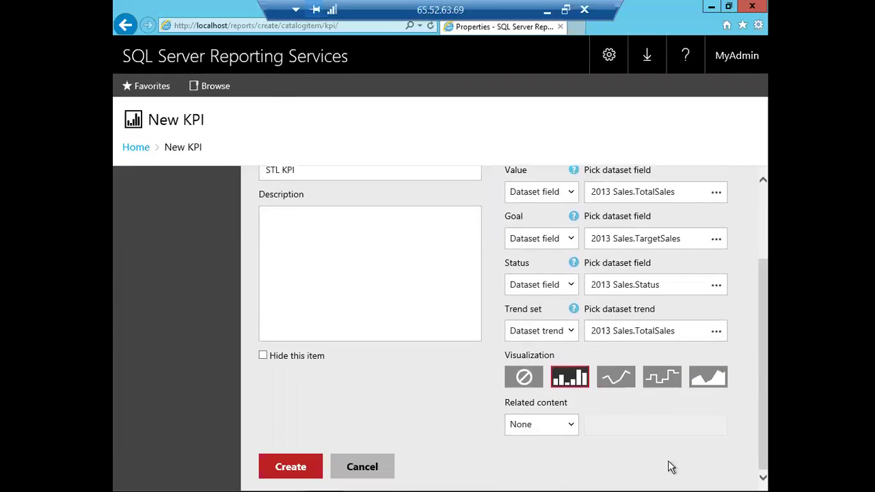
click(572, 426)
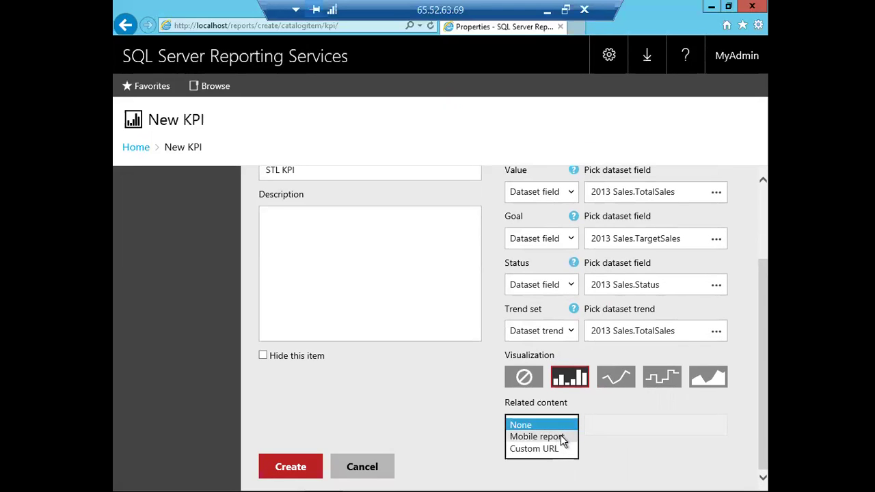
click(564, 438)
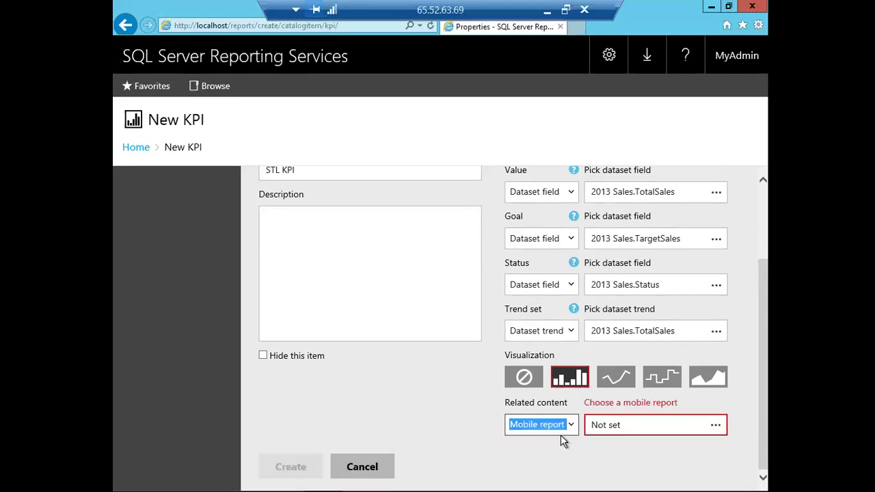
click(577, 426)
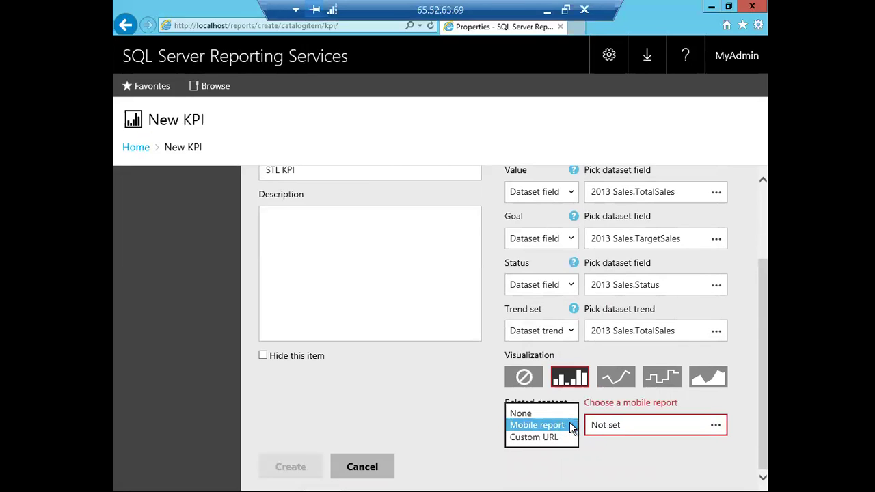
click(470, 414)
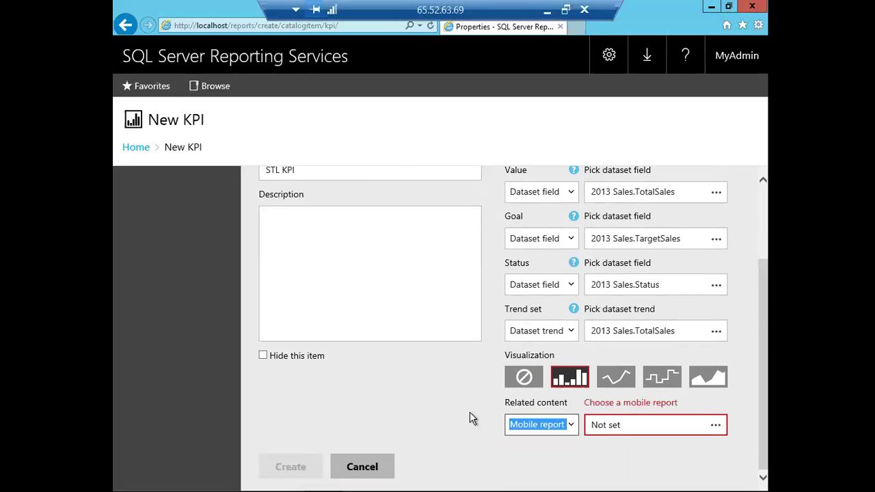
click(469, 414)
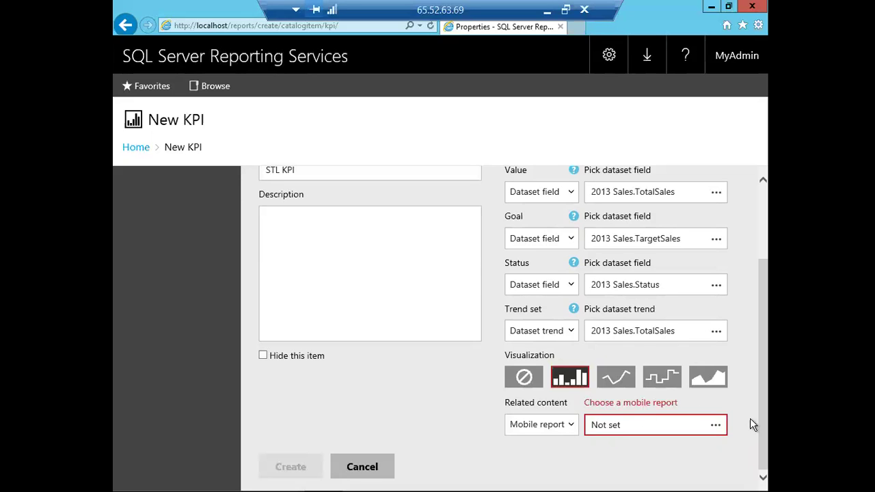
click(718, 425)
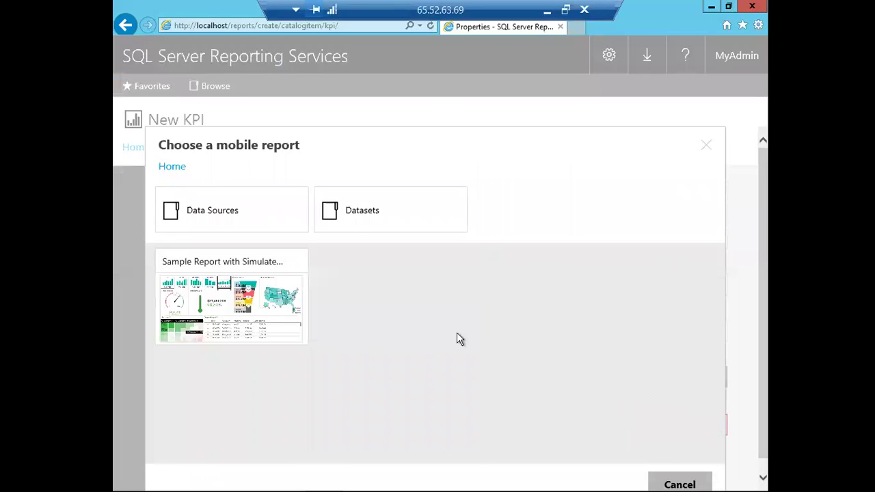
click(175, 271)
click(592, 473)
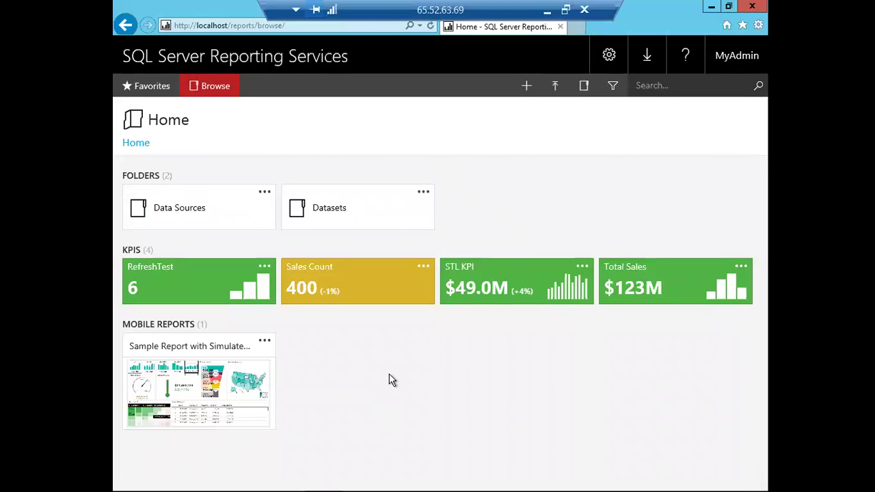
- Open the details of the new STL KPI from the Home folder
click(510, 282)
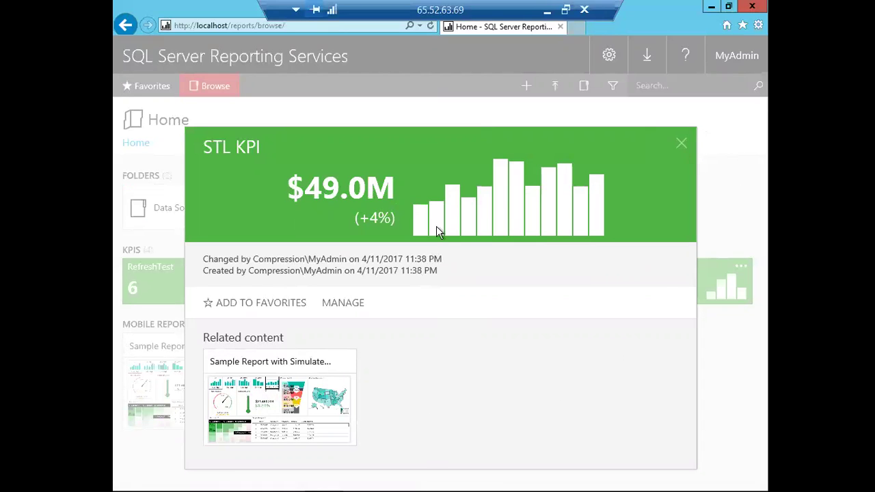
- Close the STL KPI details and open the KPI's management properties
click(681, 144)
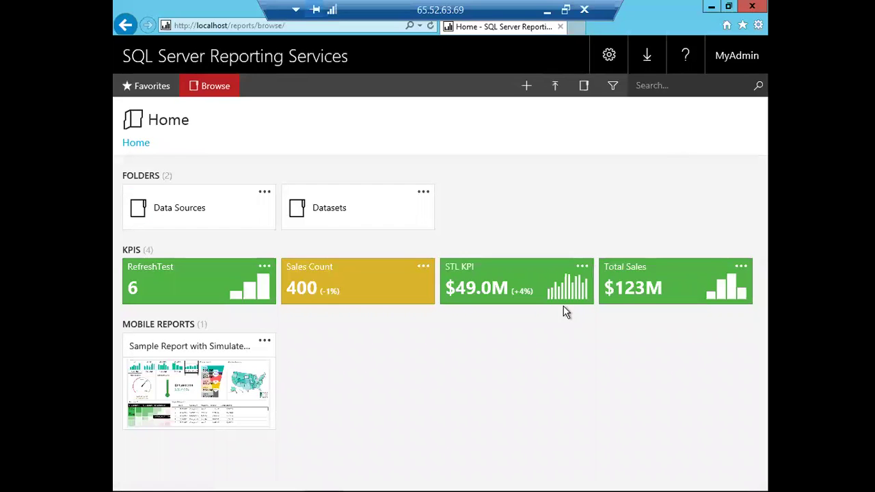
click(581, 269)
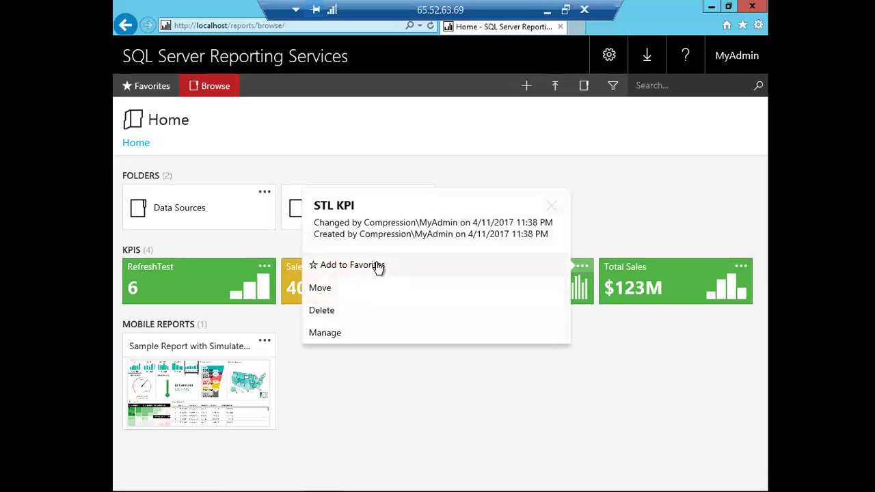
click(335, 335)
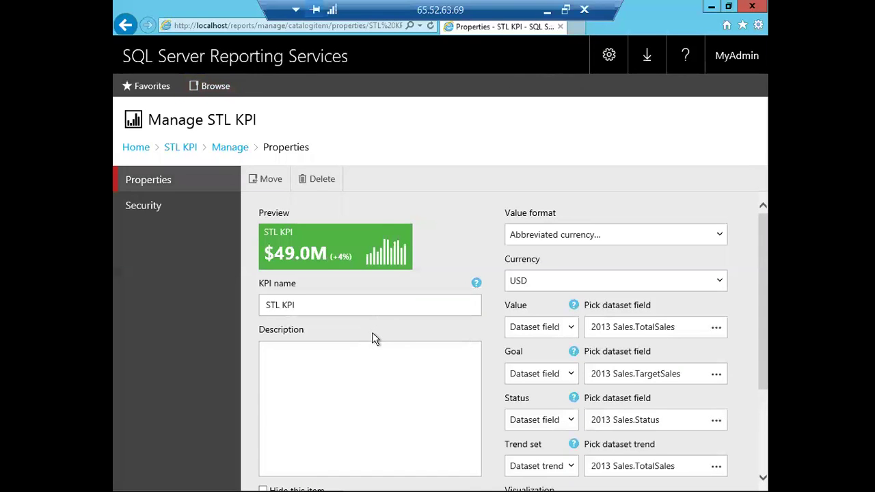
- Open the RefreshTest KPI's properties from the Home folder and examine its value field's rows in RefreshTestDS, leaving the selection as it is
click(134, 149)
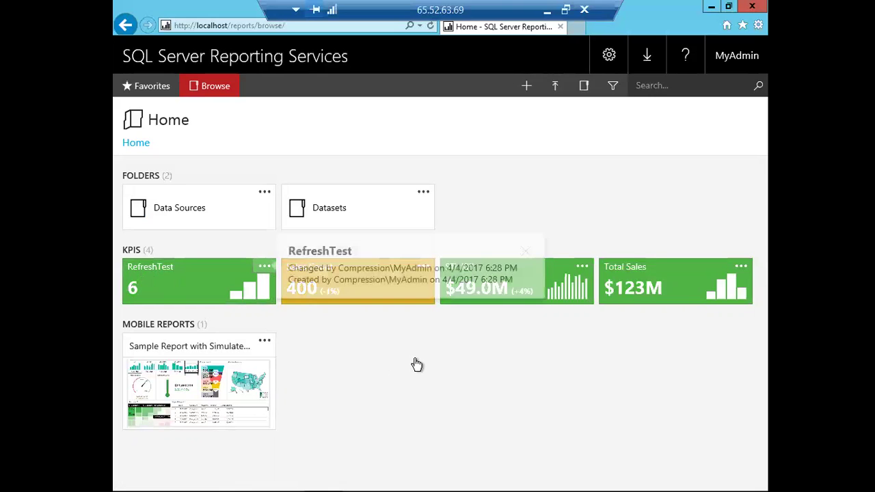
click(303, 333)
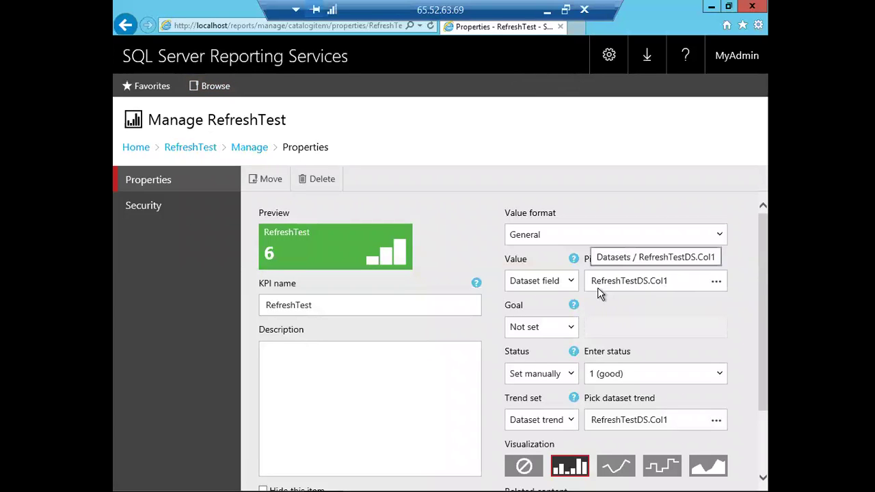
click(716, 281)
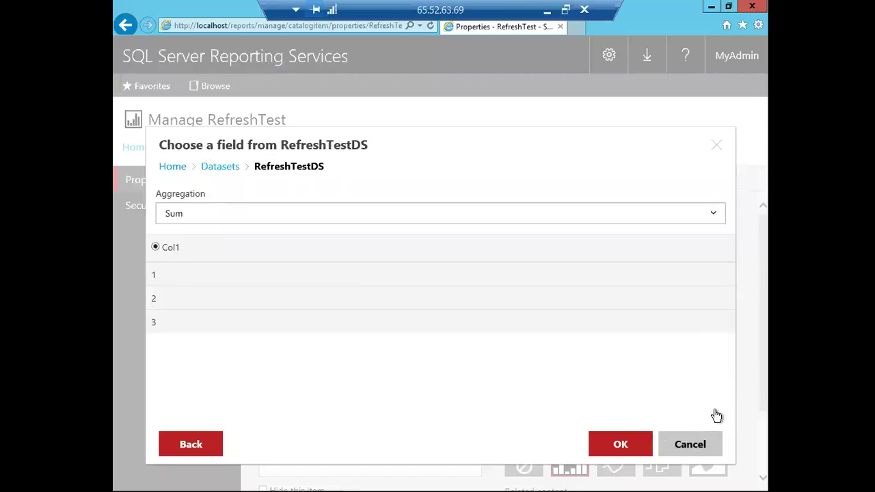
click(689, 445)
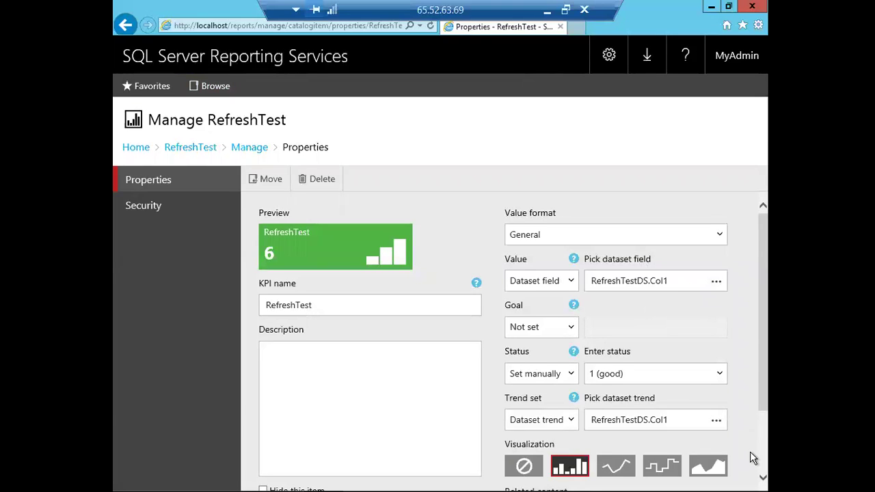
scroll(750, 458, down, 2)
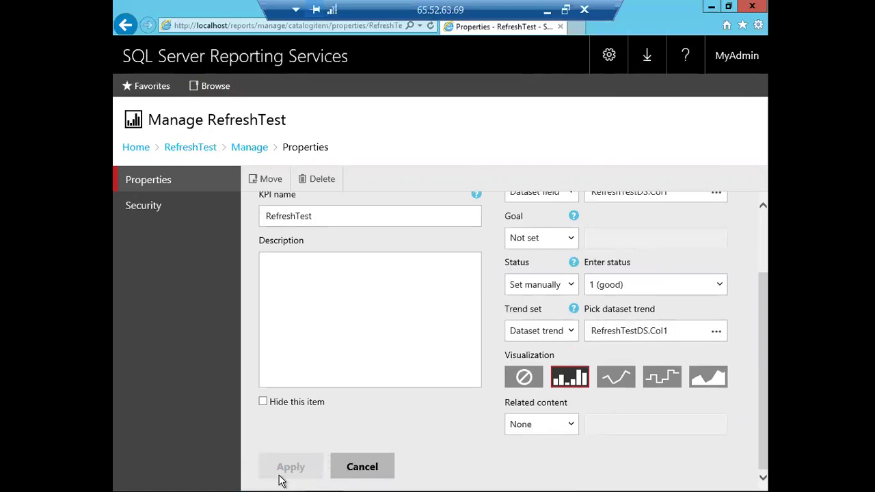
- Switch to SQL Server Management Studio, connect to the Compression\STANDARD server and open a new query
key(super+d)
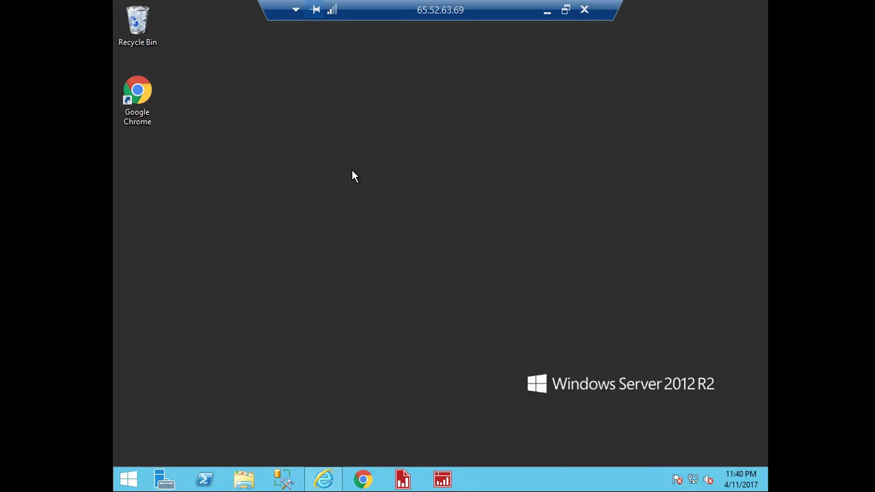
click(283, 479)
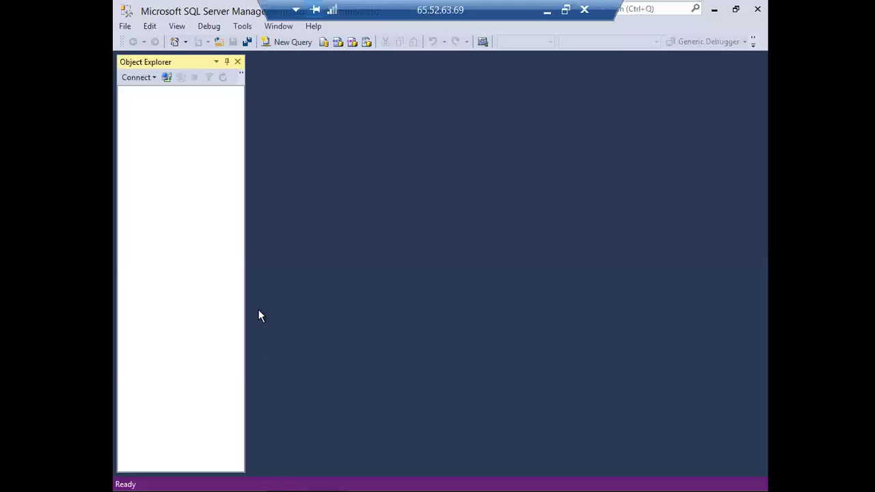
click(400, 268)
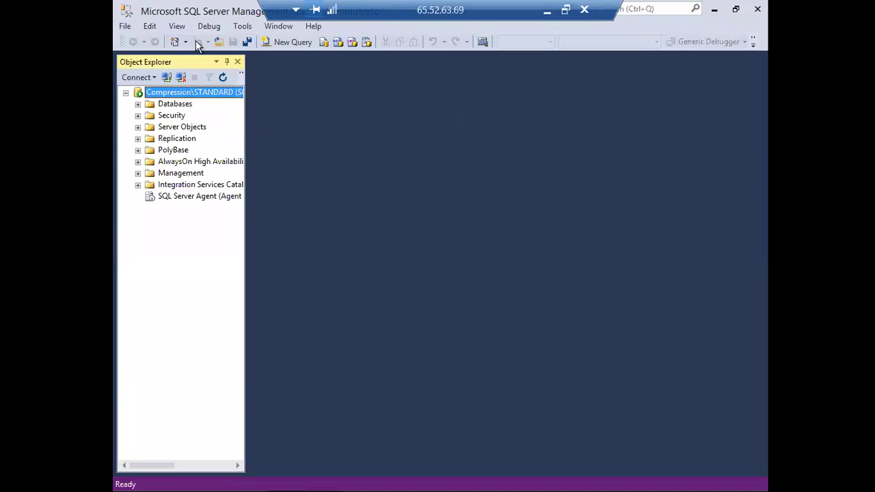
click(284, 42)
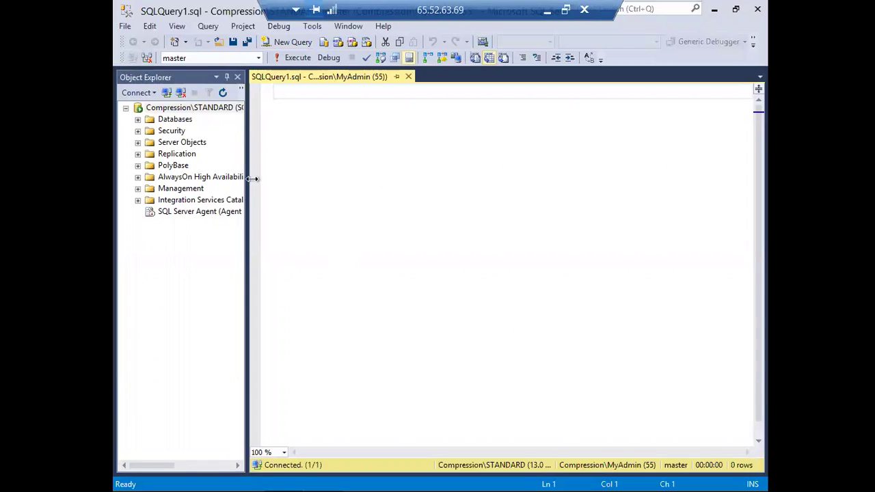
- Run "select * from RefreshTest" against the AdventureWorks2014 database
click(258, 58)
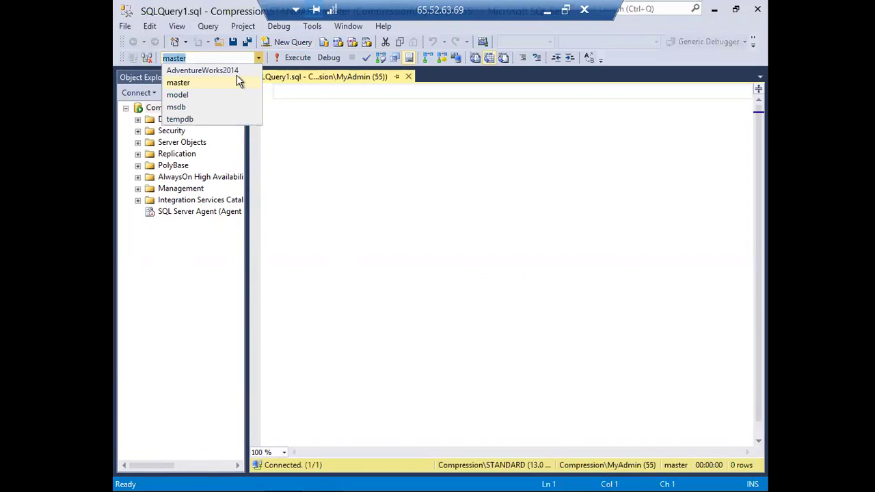
click(203, 71)
click(302, 96)
text(select * from refre)
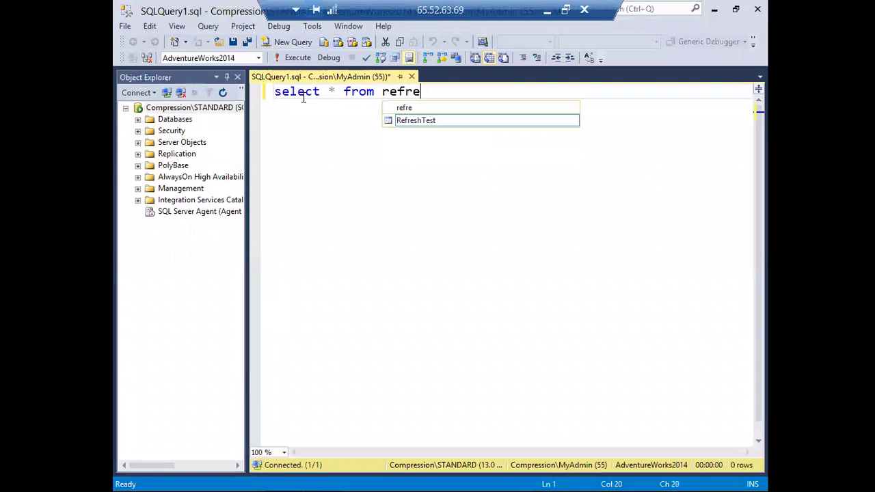
key(Tab)
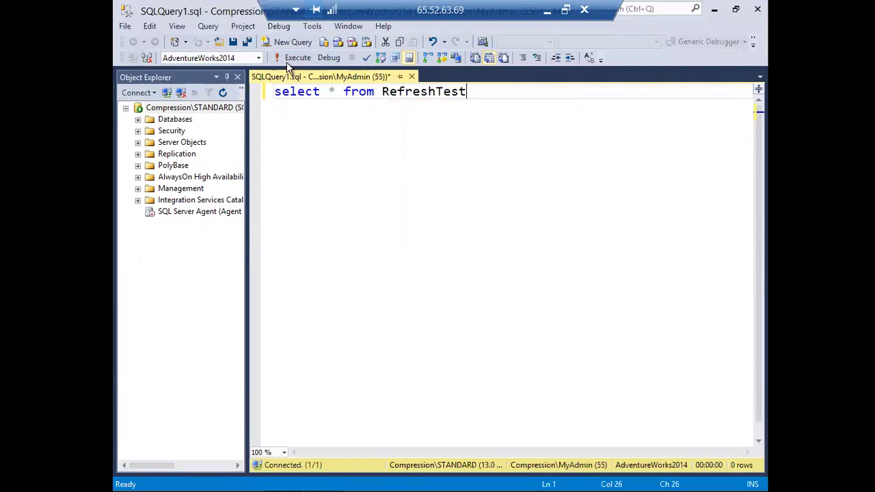
click(298, 58)
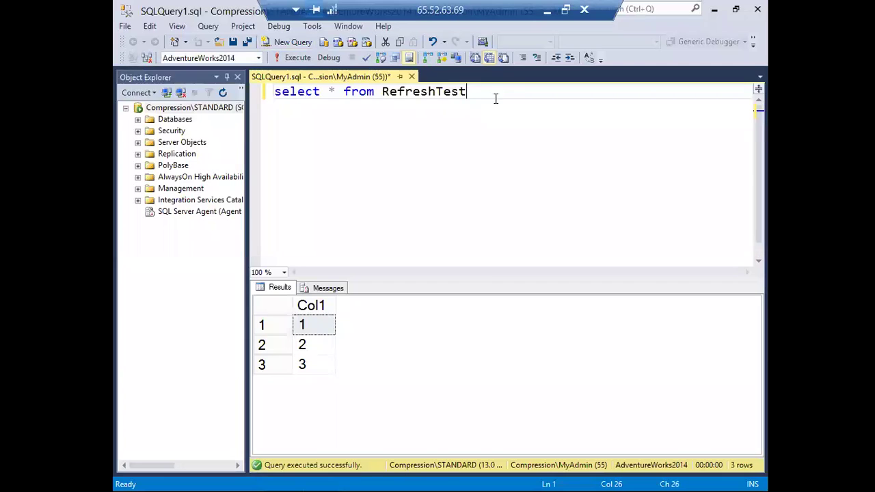
- Add an insert statement below the query and run only it to insert the values 4 and 5 into the RefreshTest table
key(Return)
key(Return)
text(i)
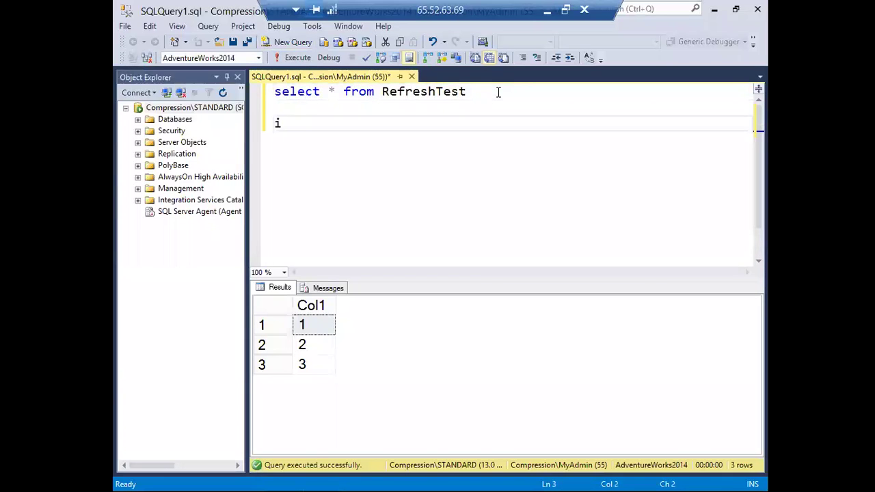
text(nsert into )
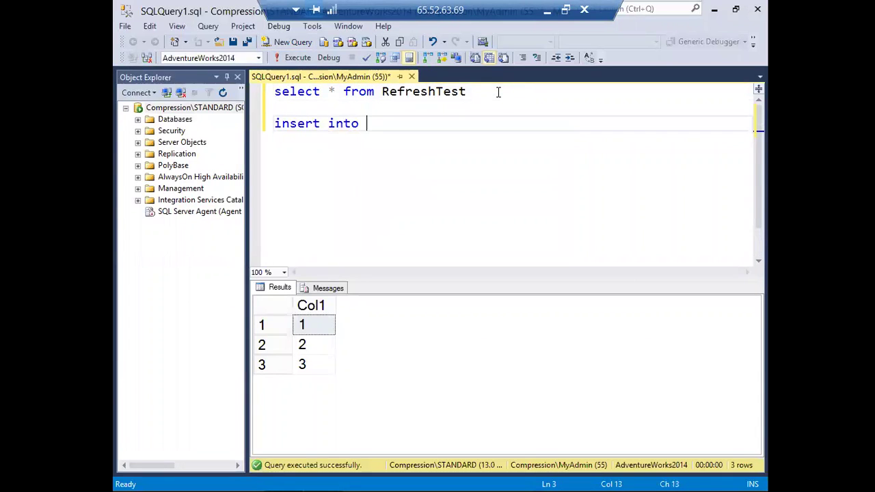
text(refreshtest)
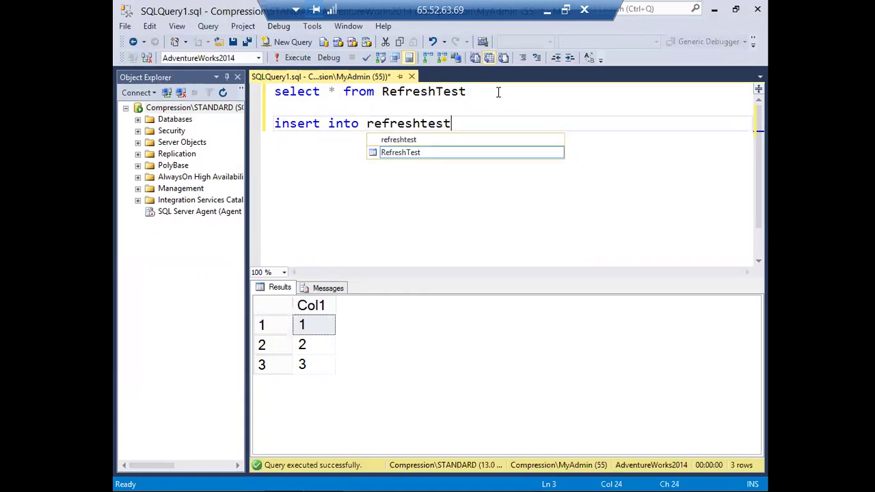
key(Return)
text(values ()
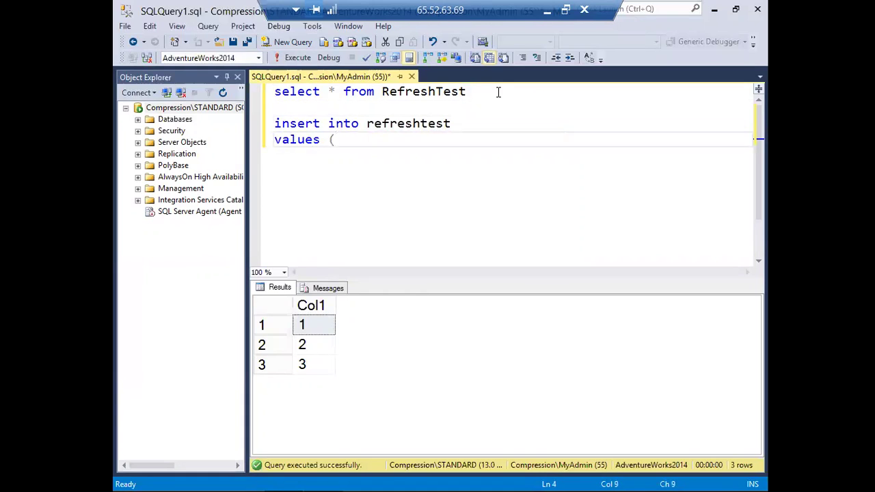
text(4),(5))
drag(381, 140, 267, 119)
click(281, 57)
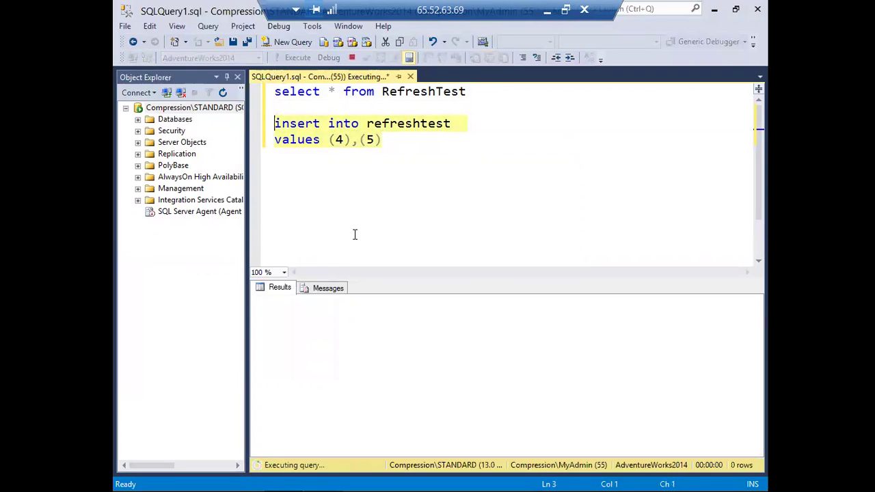
- Run only the select statement again to check the rows of the RefreshTest table
click(366, 139)
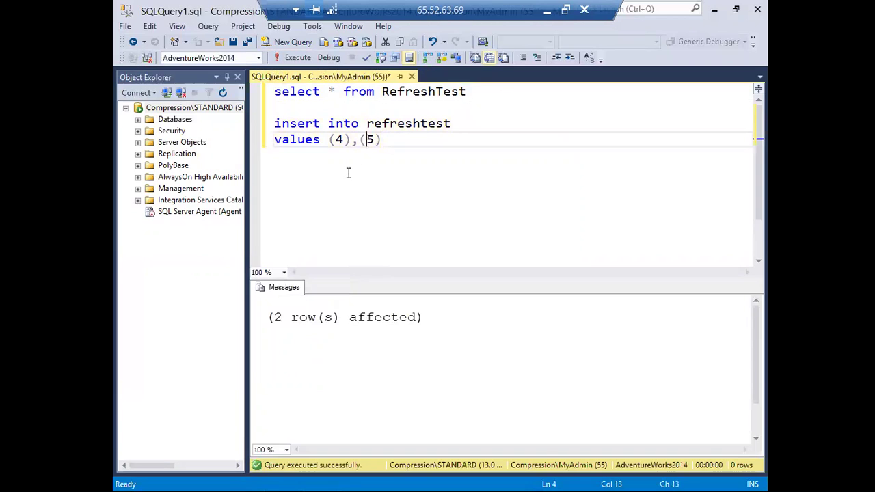
drag(479, 91, 265, 87)
click(291, 57)
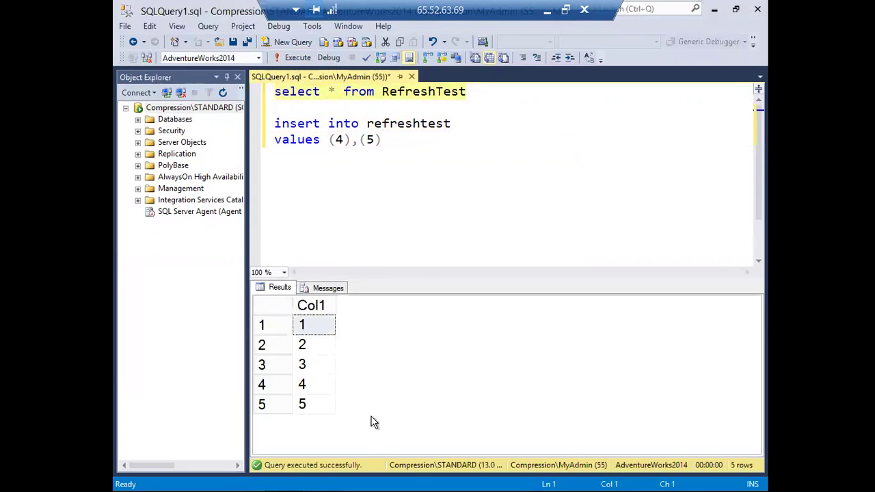
- Switch back to Internet Explorer and check the RefreshTest KPI's value field rows in RefreshTestDS, dismissing the field picker without changes
click(714, 8)
click(328, 479)
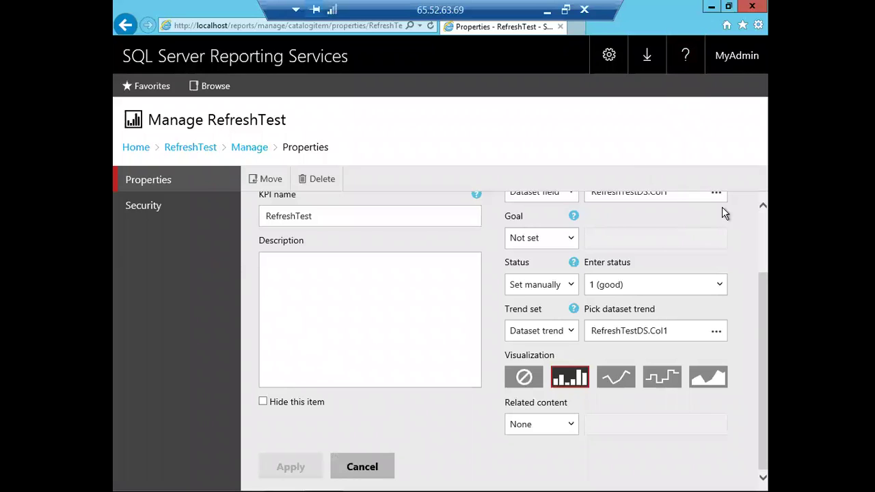
scroll(750, 248, up, 3)
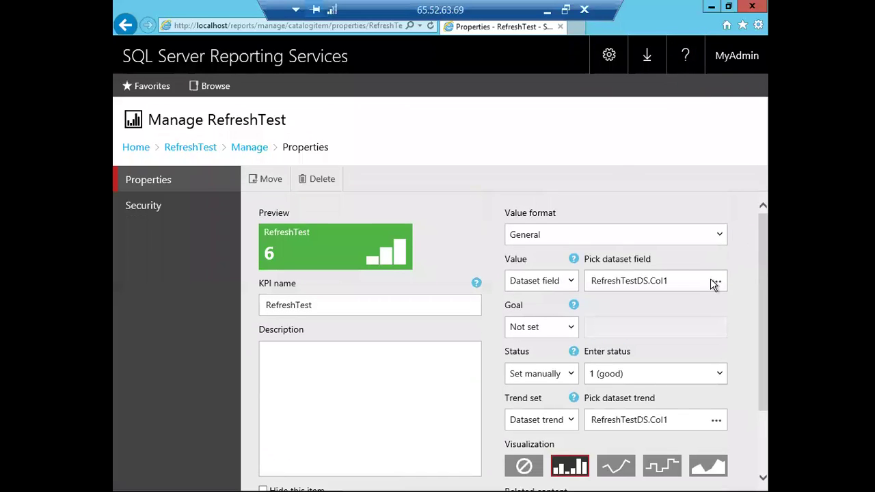
click(715, 283)
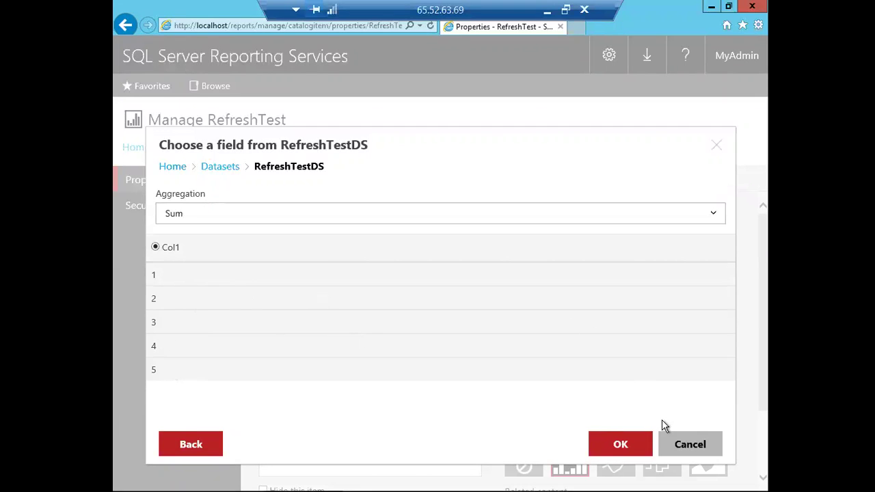
click(679, 444)
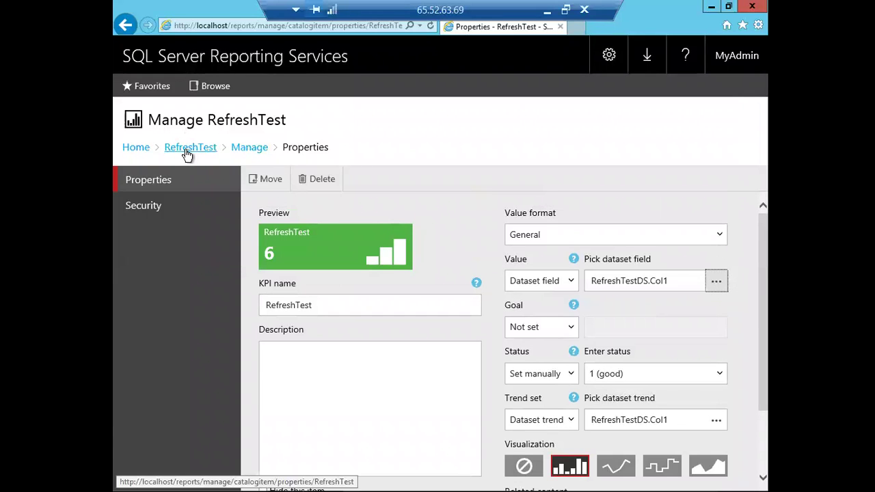
- Return to the Home folder and reload the page twice to check the RefreshTest KPI's displayed value
click(141, 149)
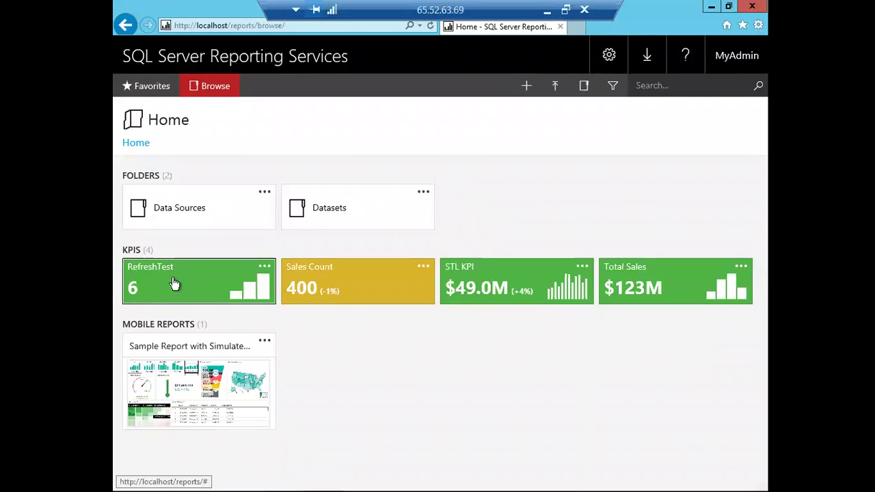
click(430, 26)
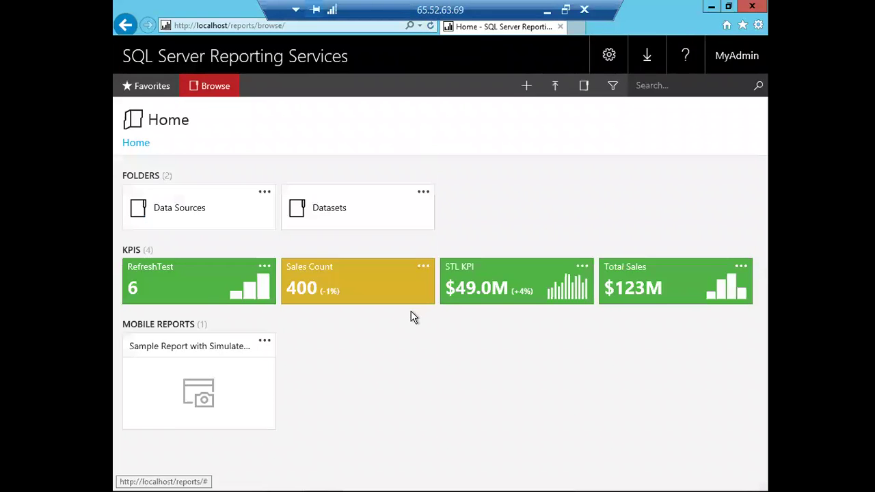
click(430, 26)
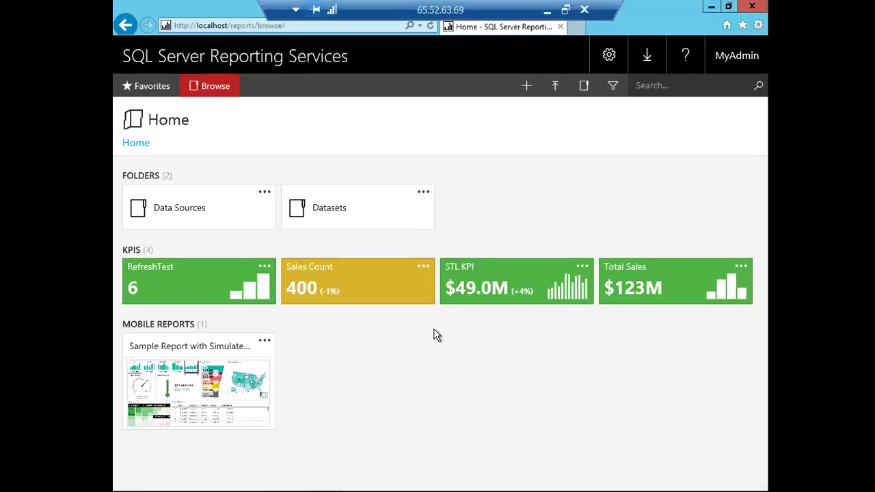
- Try to enable caching for the 2013 Sales dataset in the Datasets folder, with cached copies expiring after 30 minutes
click(354, 210)
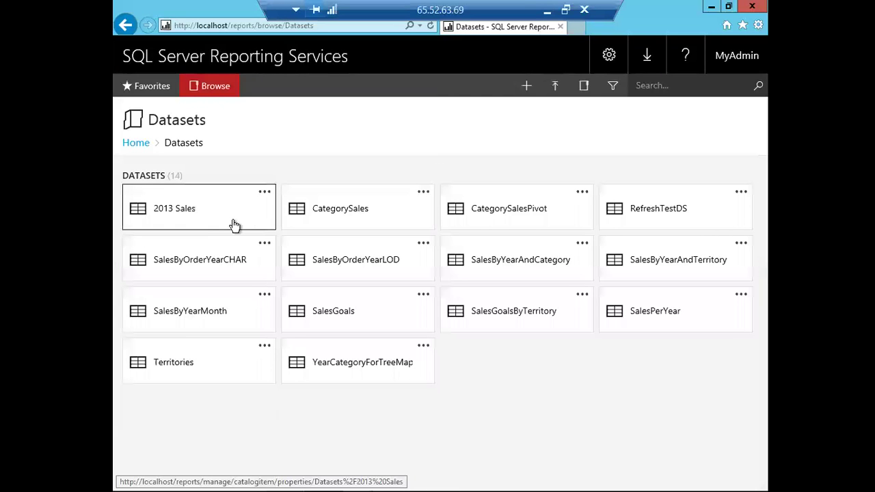
click(264, 193)
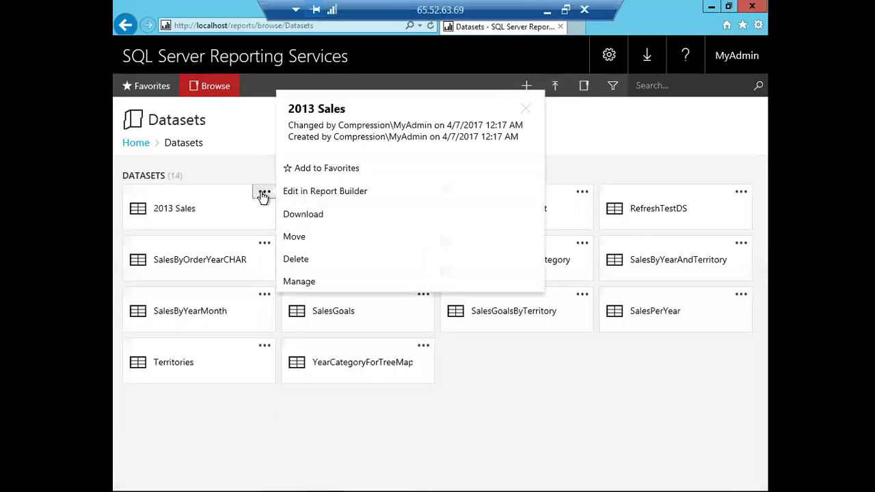
click(296, 282)
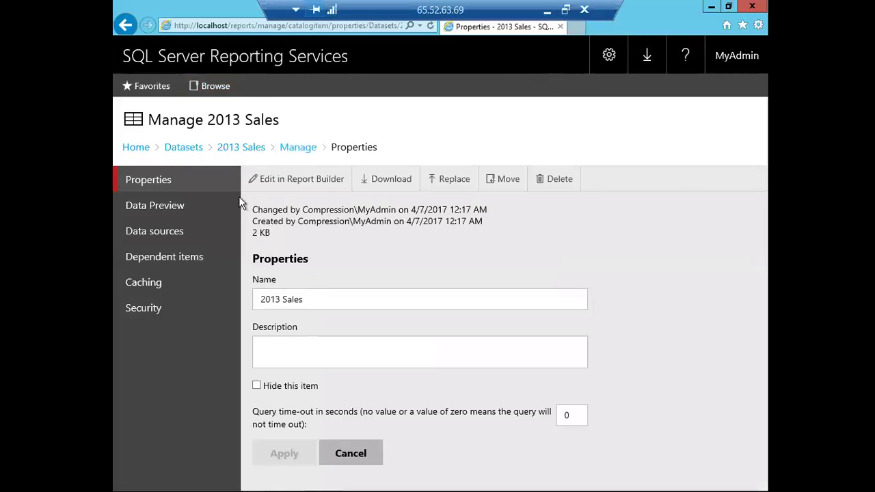
click(150, 287)
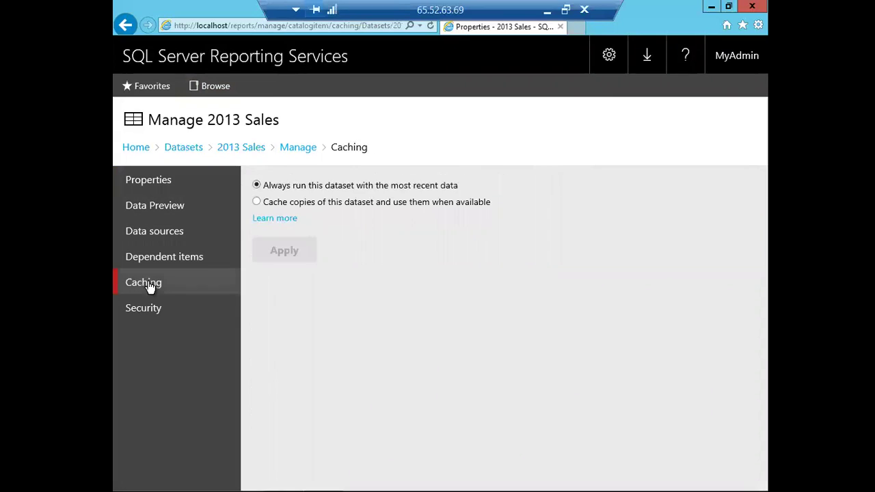
click(257, 202)
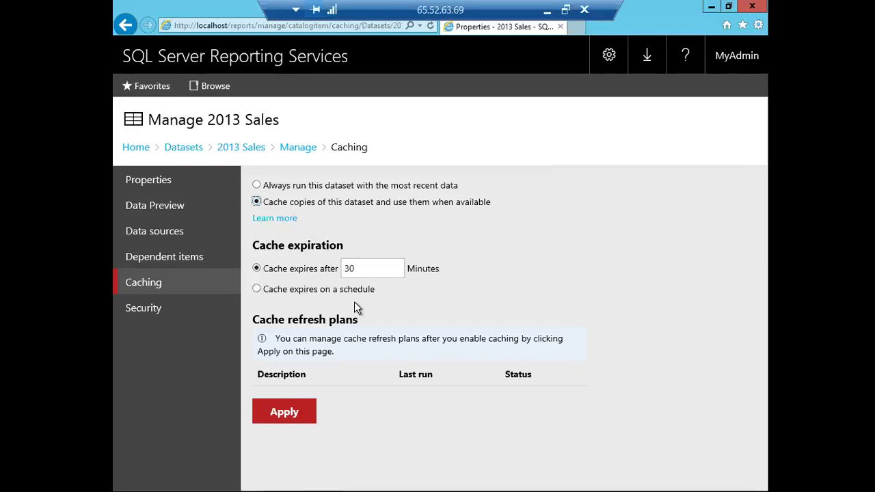
click(307, 417)
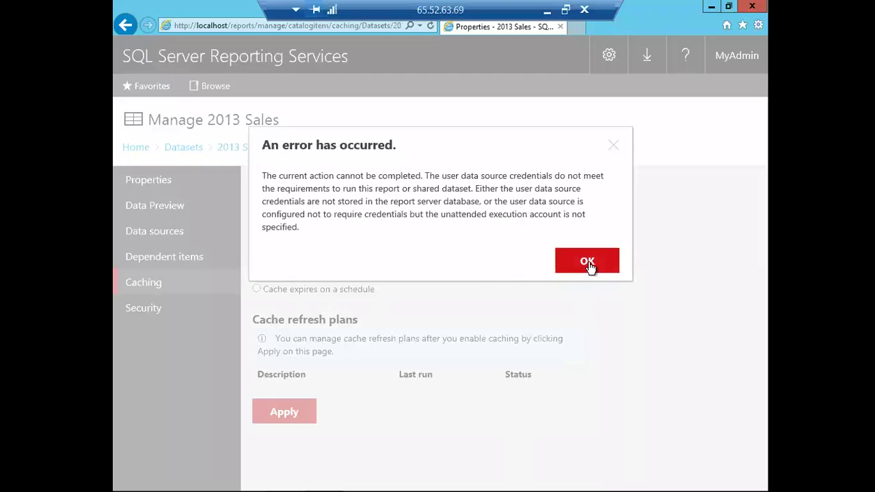
click(588, 262)
click(588, 262)
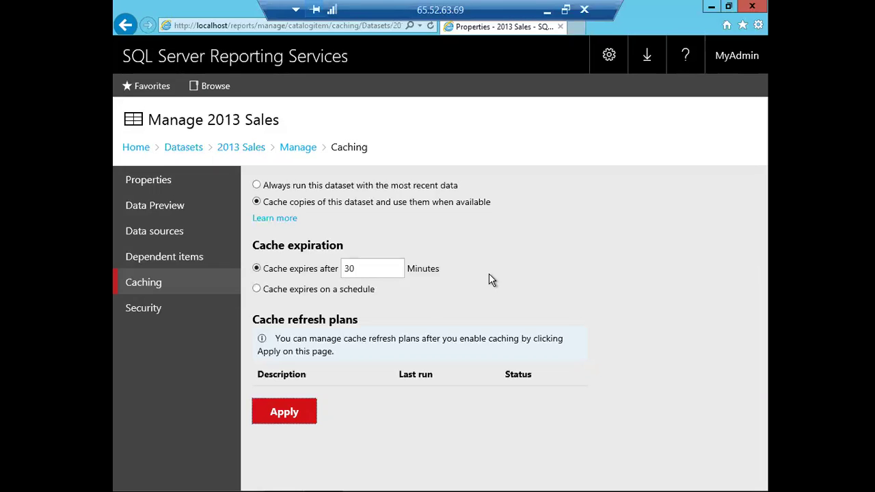
- Leave the remote session, switch to the SSRS 2016 Mobile Reports presentation in PowerPoint, and start the slide show from slide 23
click(711, 6)
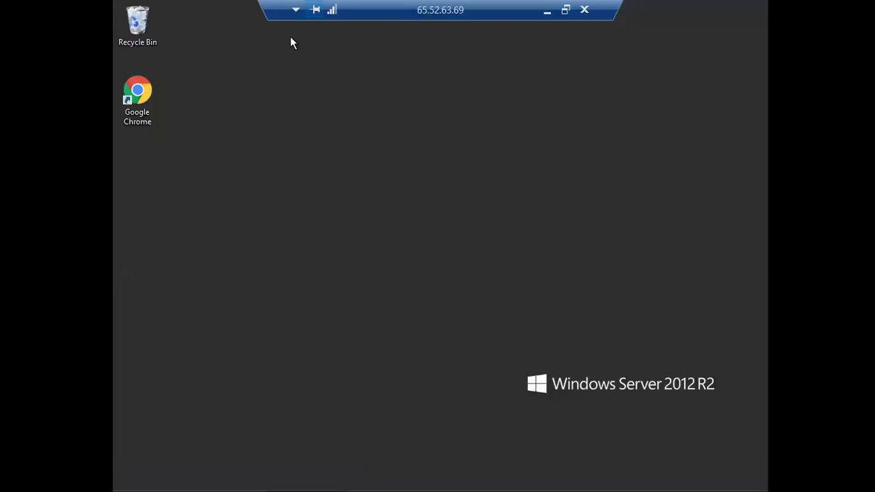
drag(393, 11, 506, 8)
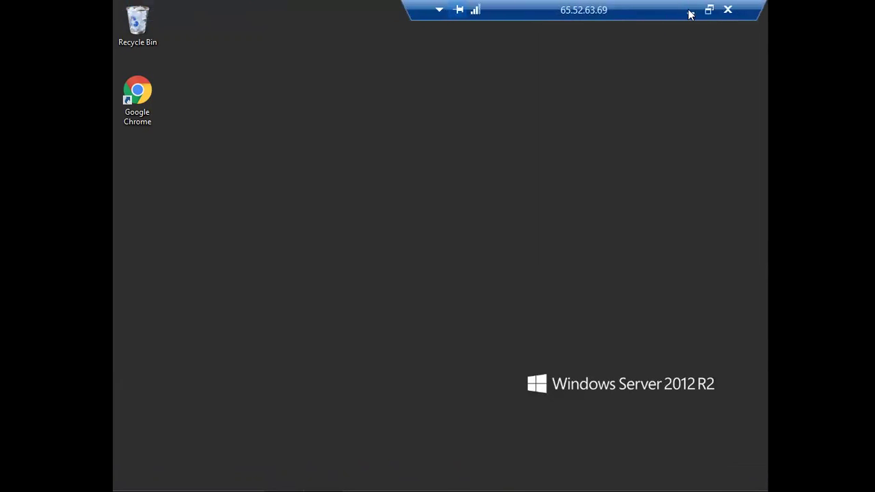
click(688, 13)
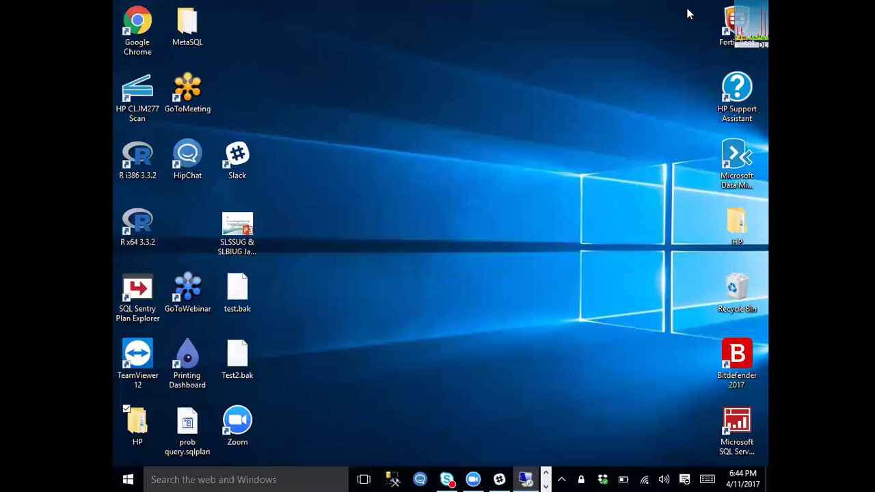
click(546, 486)
click(396, 479)
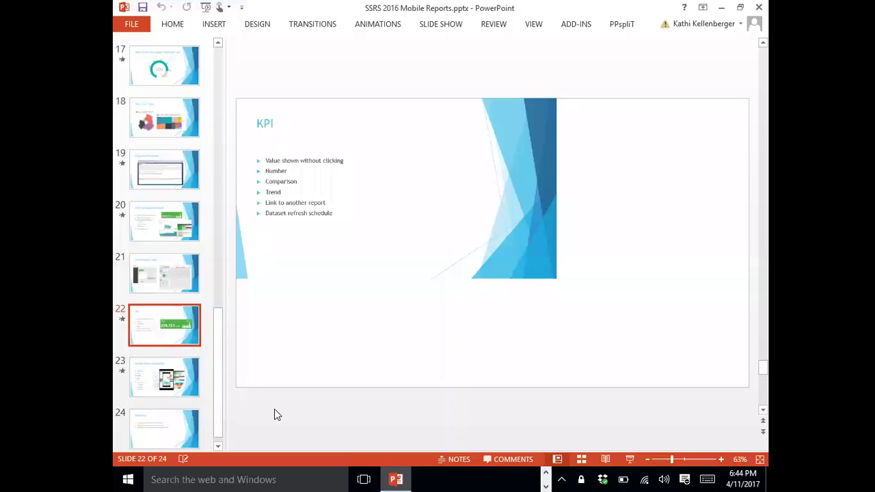
click(173, 377)
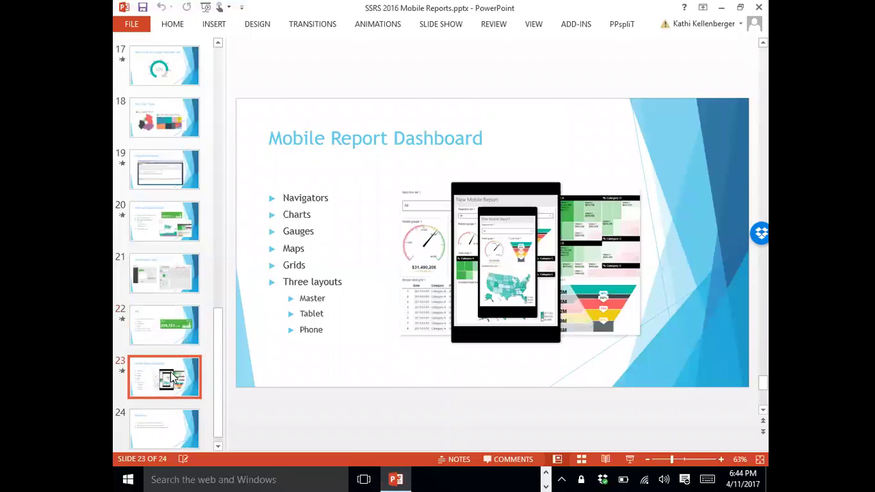
click(630, 460)
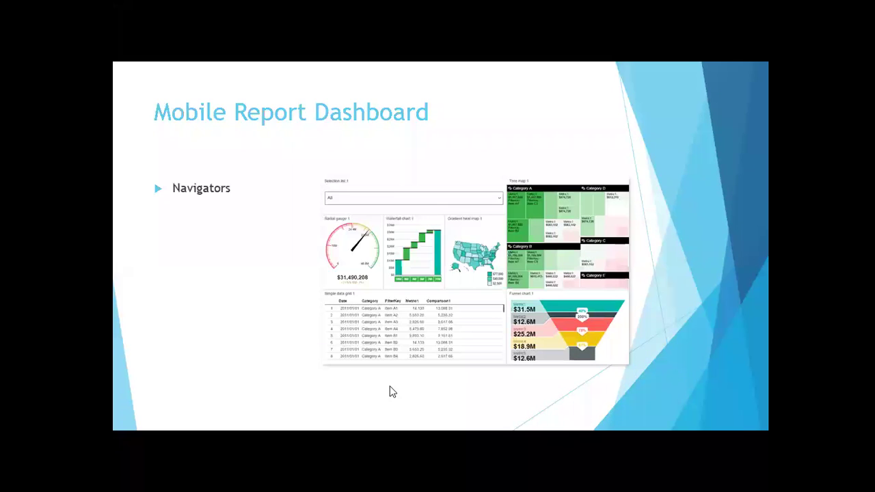
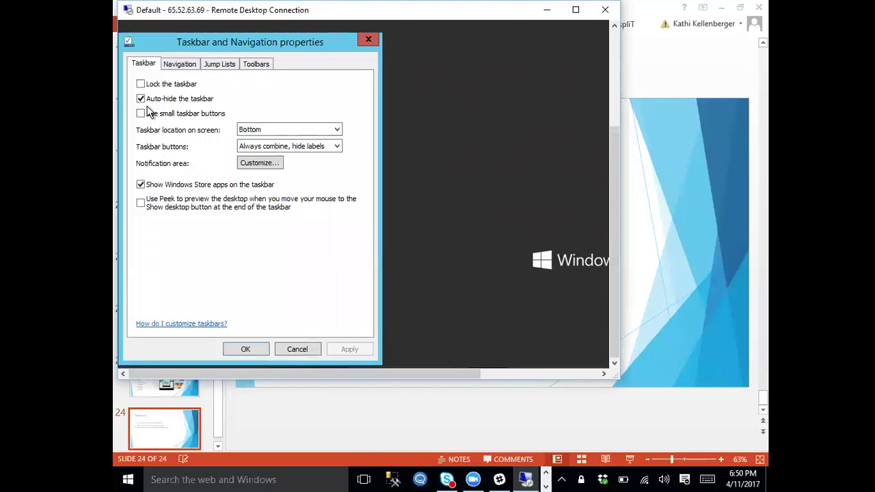
- Turn off auto-hide for the remote desktop's taskbar and expand the remote session to full screen
click(140, 98)
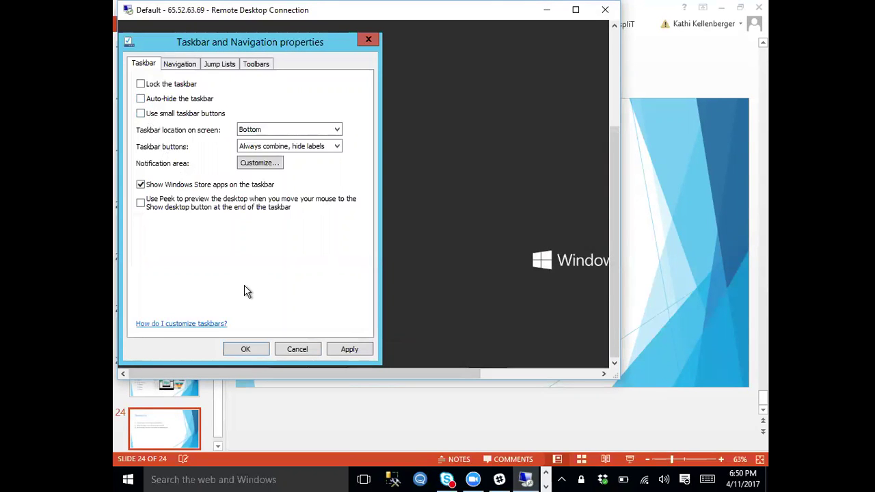
click(236, 346)
double_click(263, 11)
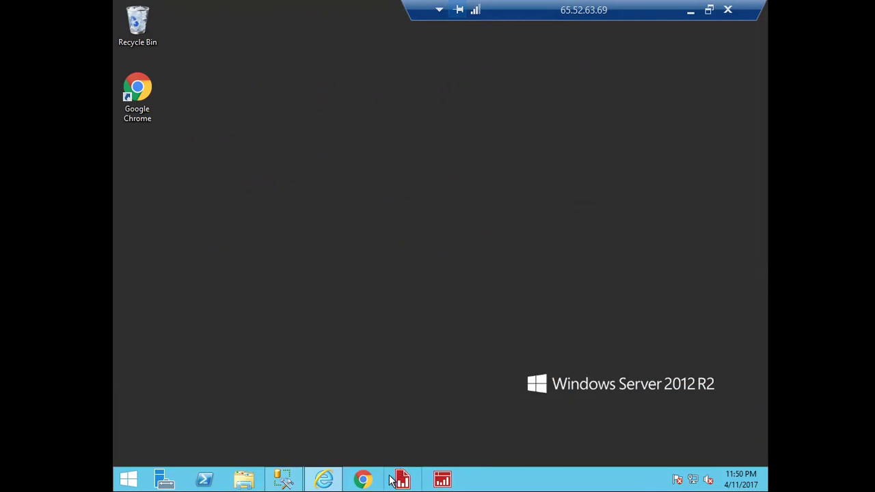
- Switch to Internet Explorer, return to the portal's Home folder, and create a new mobile report from there
click(321, 479)
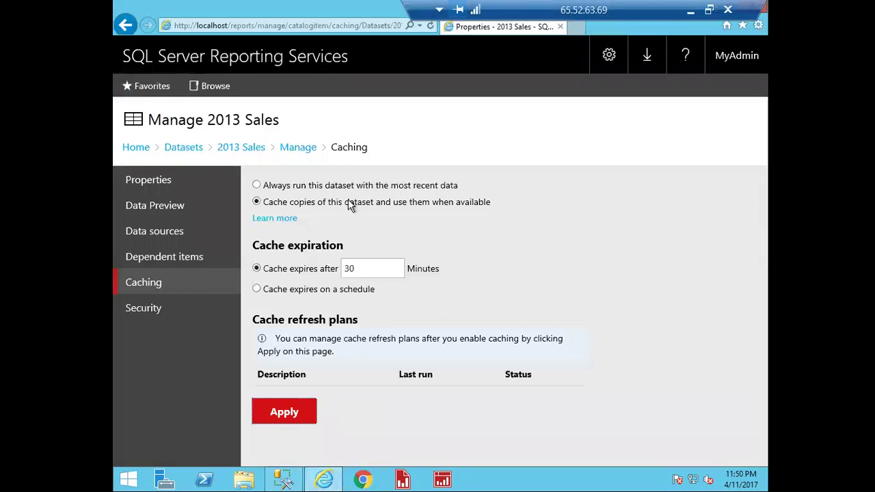
click(136, 148)
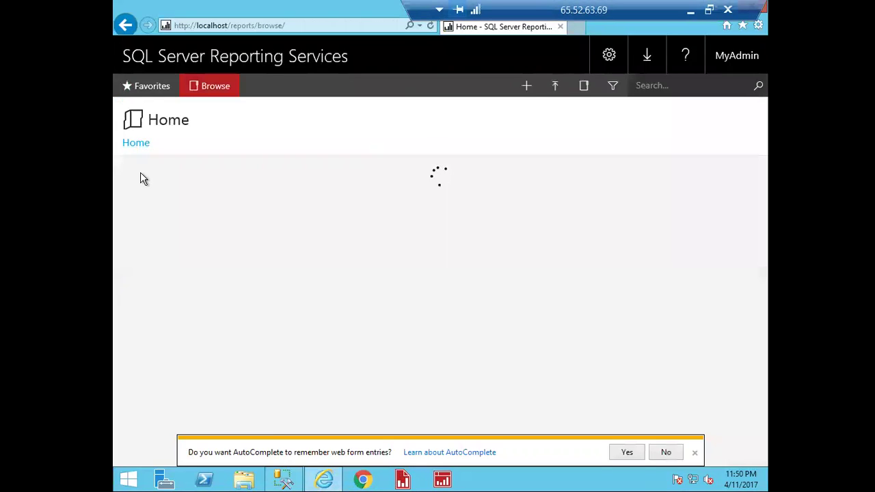
click(691, 453)
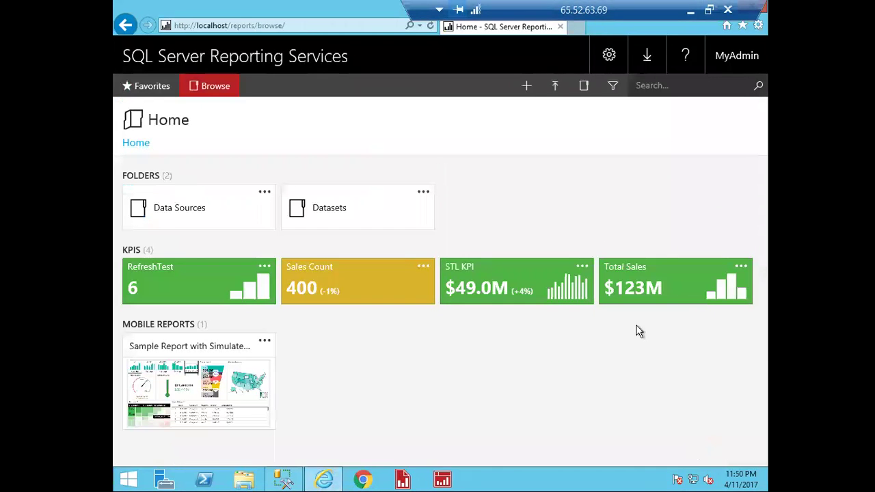
click(527, 87)
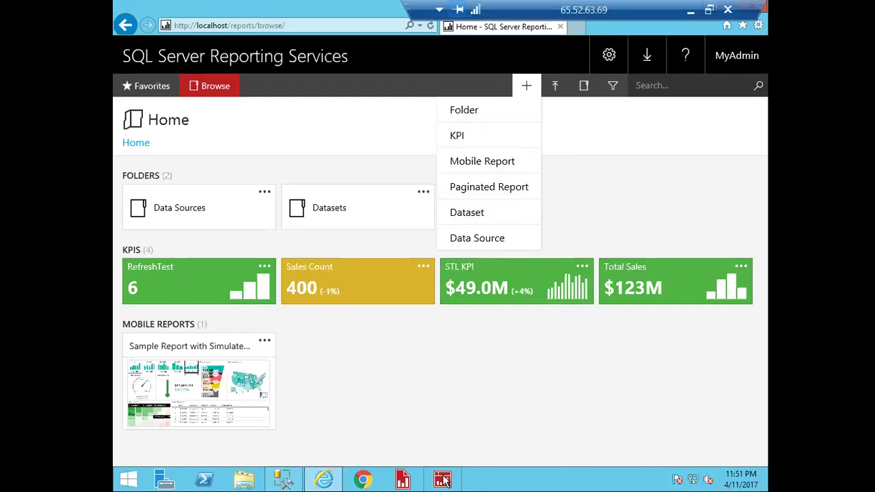
click(493, 163)
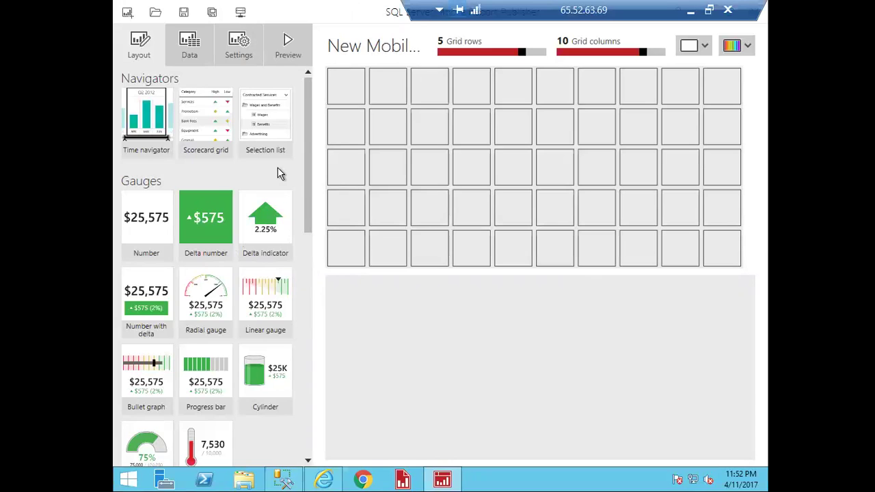
- Place a four-column selection list on the grid's first row, with a 2×2 number gauge and a 2×2 delta indicator beneath it
drag(270, 119, 481, 89)
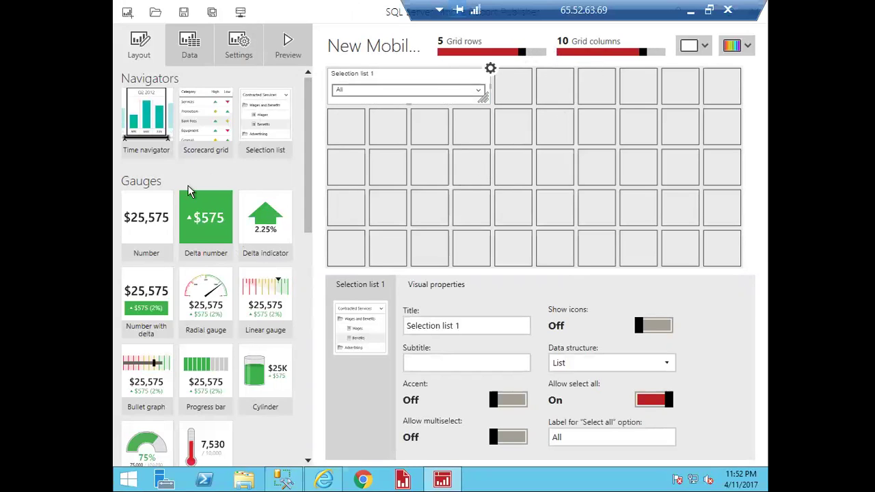
drag(133, 216, 402, 182)
drag(263, 226, 435, 154)
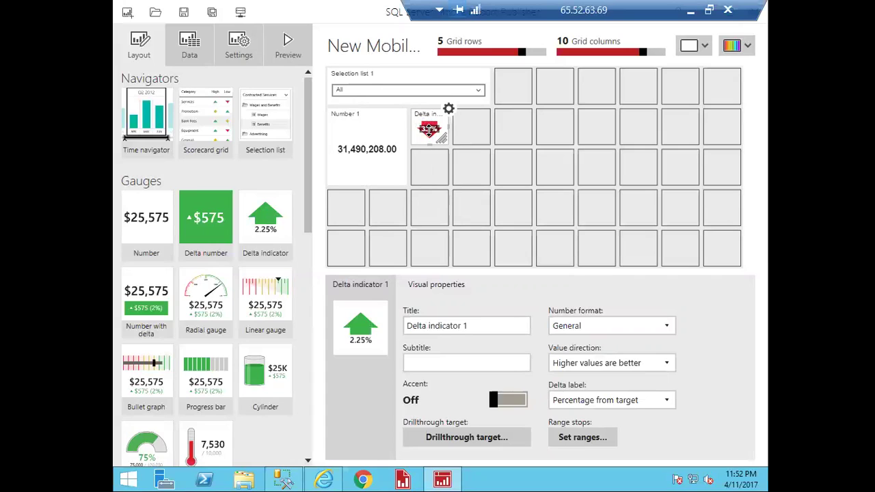
drag(442, 140, 482, 194)
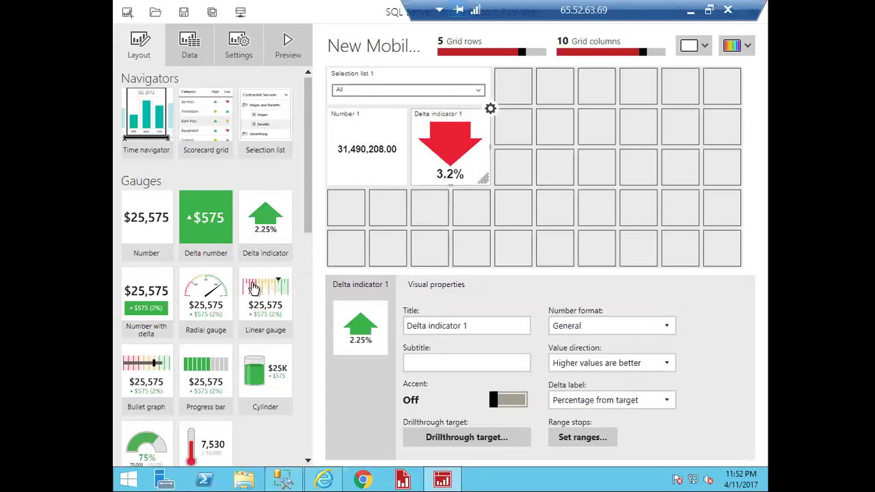
- Add a linear gauge four columns by two rows below the number gauge, and a 3×2 cylinder gauge beside the selection list
drag(251, 294, 490, 268)
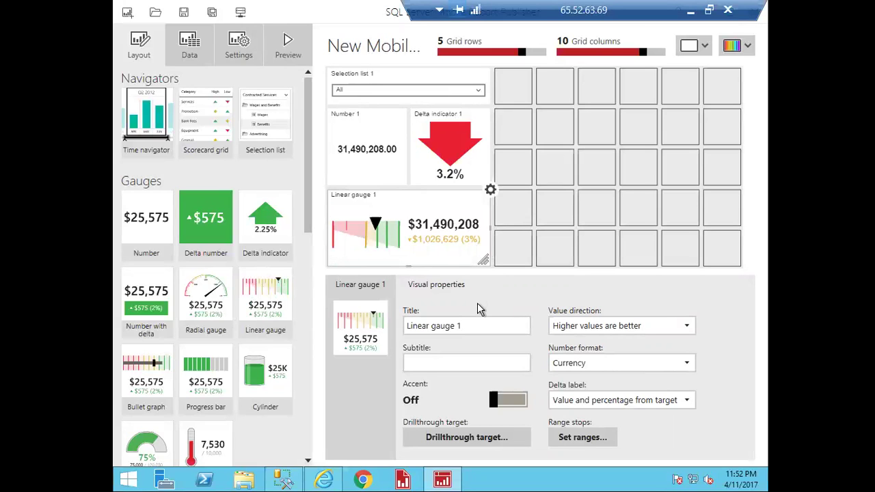
drag(304, 203, 307, 267)
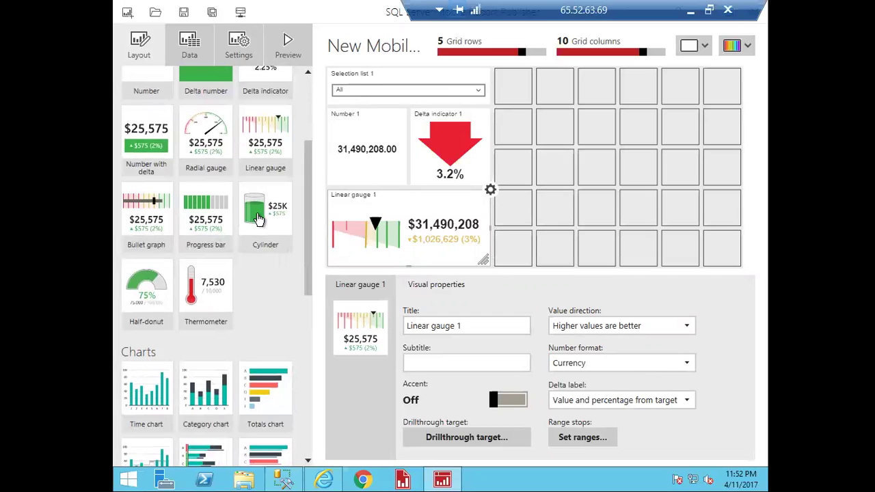
drag(255, 218, 609, 141)
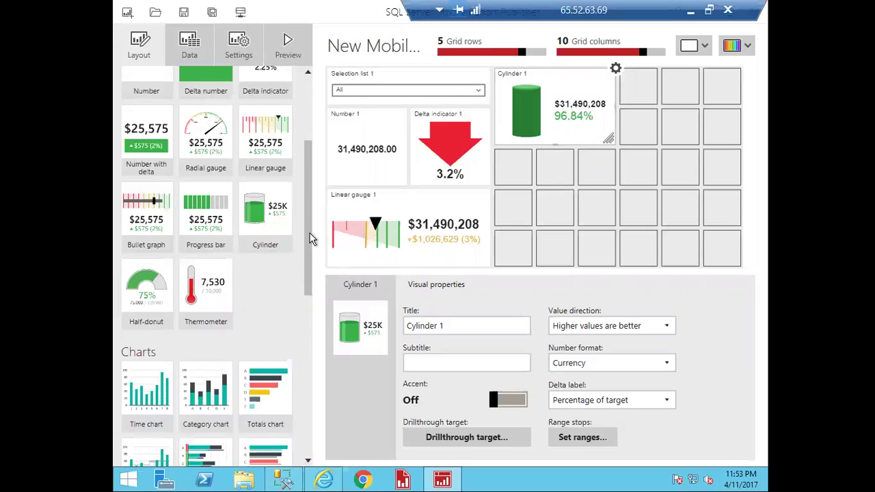
- Add a time chart below the cylinder gauge and a comparison time chart beside the cylinder, each three columns by two rows
drag(309, 283, 322, 329)
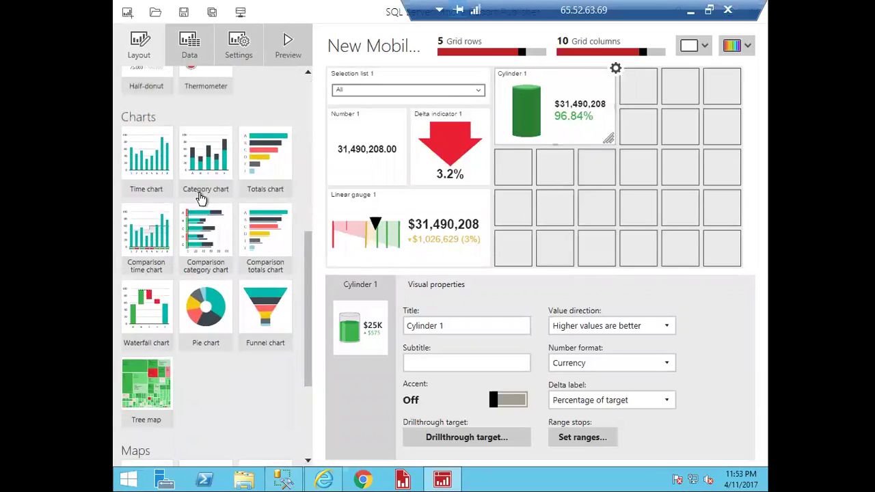
drag(141, 169, 537, 195)
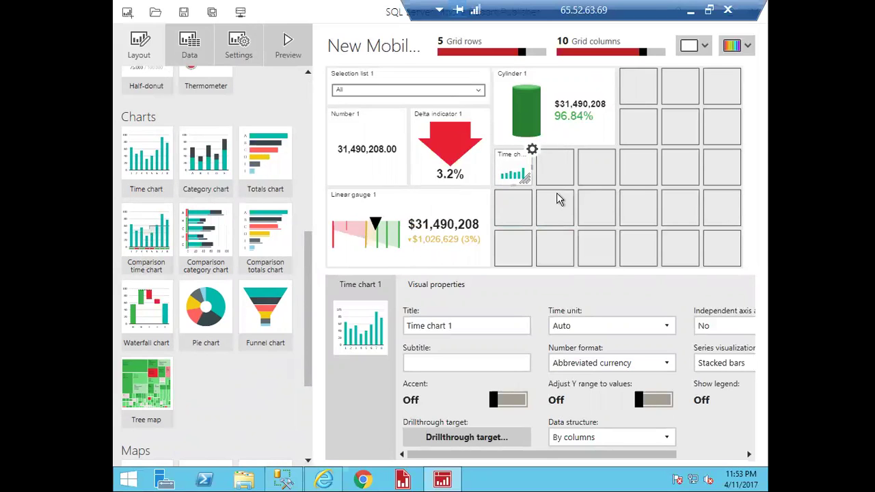
drag(529, 180, 613, 221)
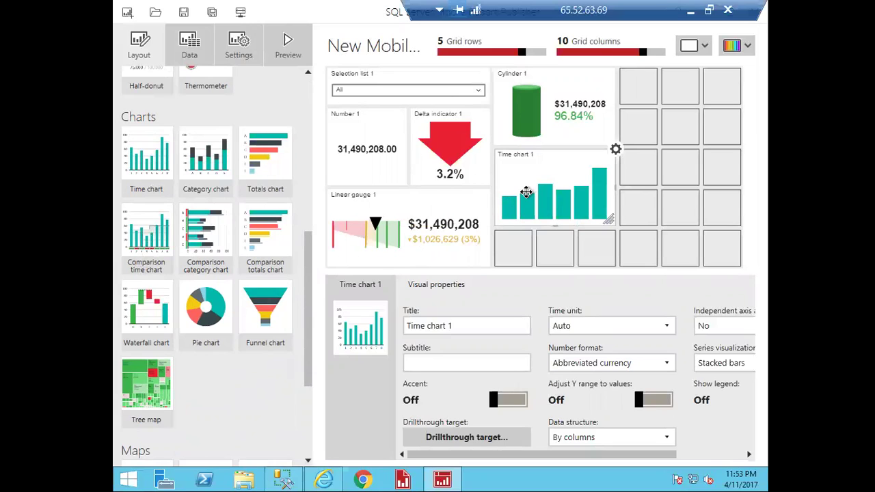
drag(141, 229, 739, 146)
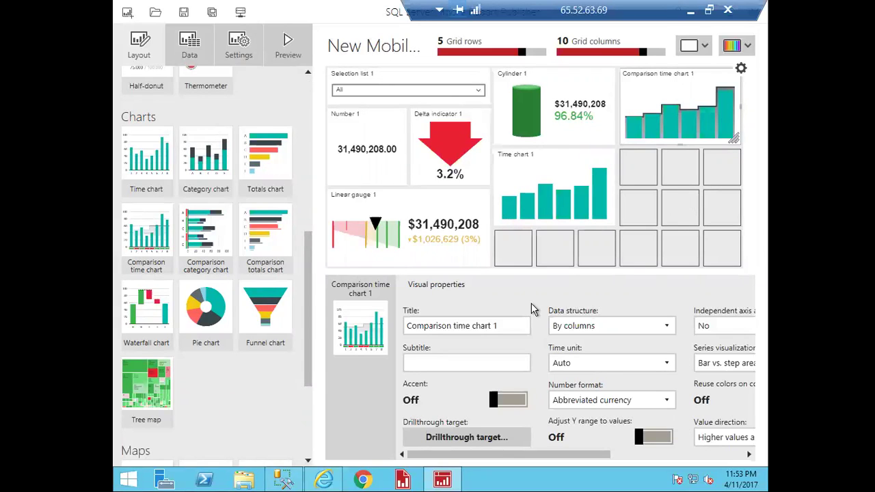
- Add a gradient heat map below the comparison time chart in the last two grid columns, two rows high
drag(312, 307, 313, 427)
drag(144, 301, 664, 177)
mouse_move(679, 167)
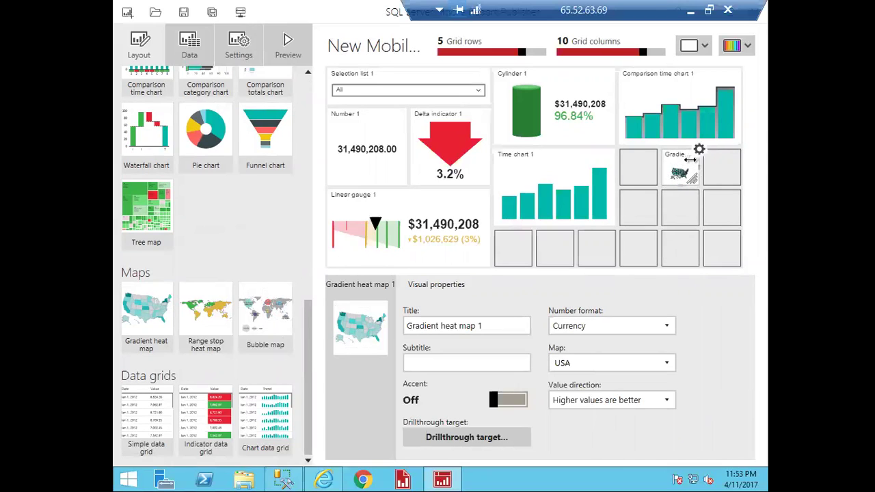
mouse_move(697, 169)
mouse_down()
mouse_move(744, 171)
mouse_move(704, 205)
mouse_move(704, 232)
mouse_up()
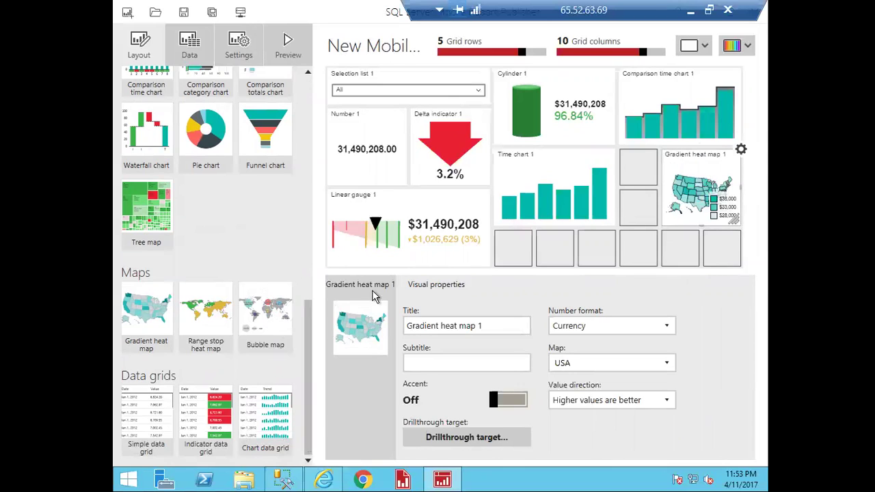
- Preview the report and filter it with the selection list, choosing Simulated Item B2 and Simulated Item C1
click(287, 46)
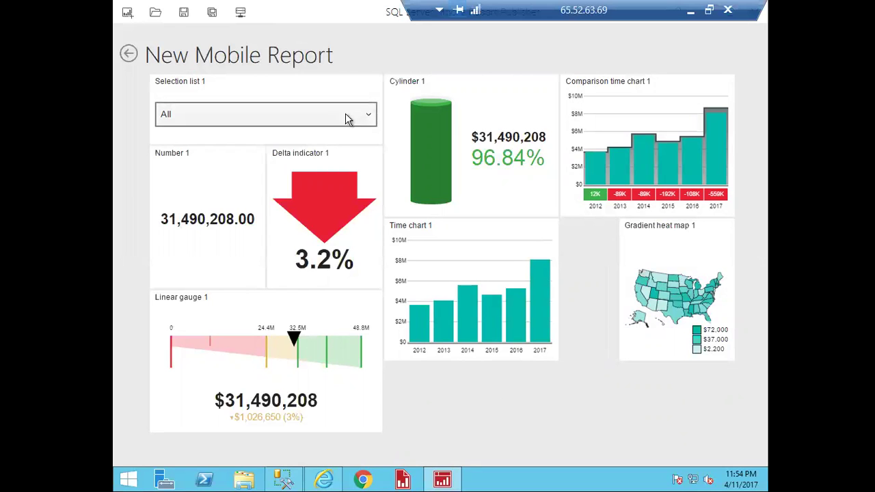
click(367, 118)
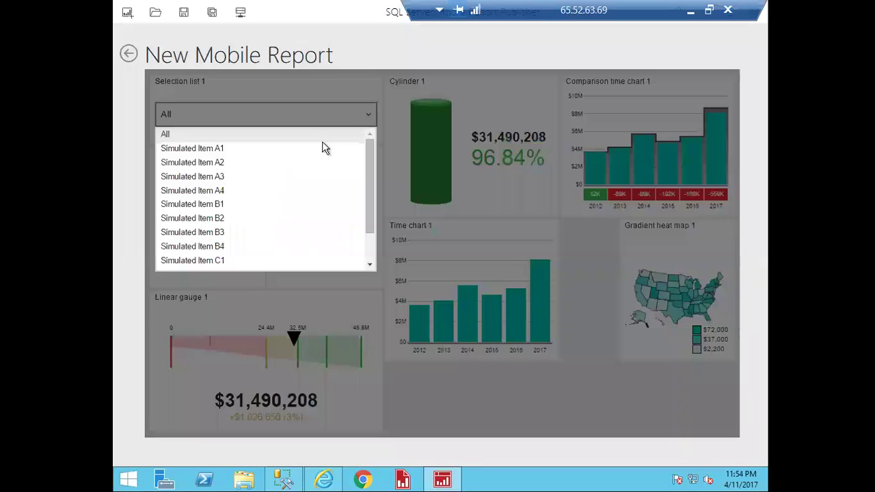
click(204, 222)
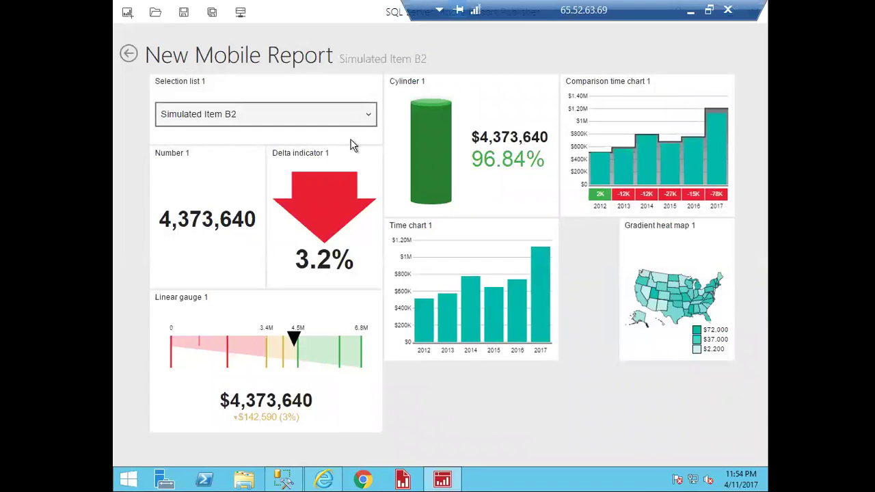
click(349, 116)
click(243, 262)
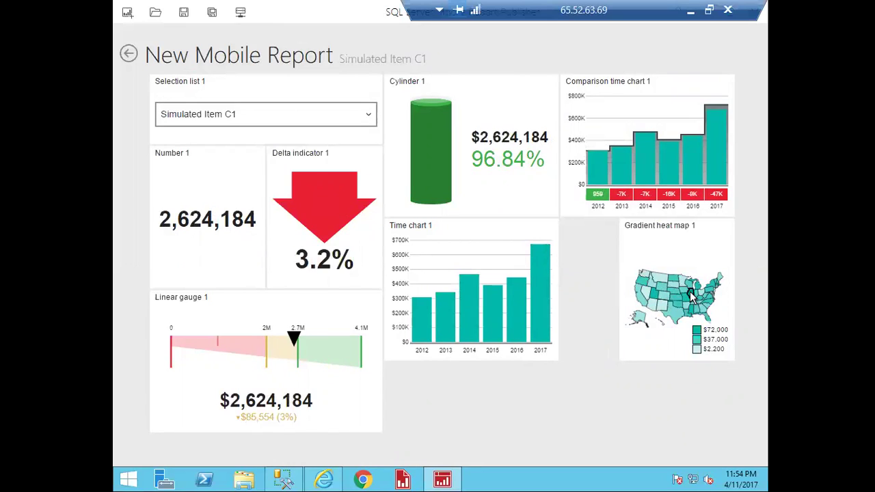
- Enlarge the gradient heat map in the preview, inspect Missouri's metric, and return to the layout
mouse_move(691, 295)
click(715, 231)
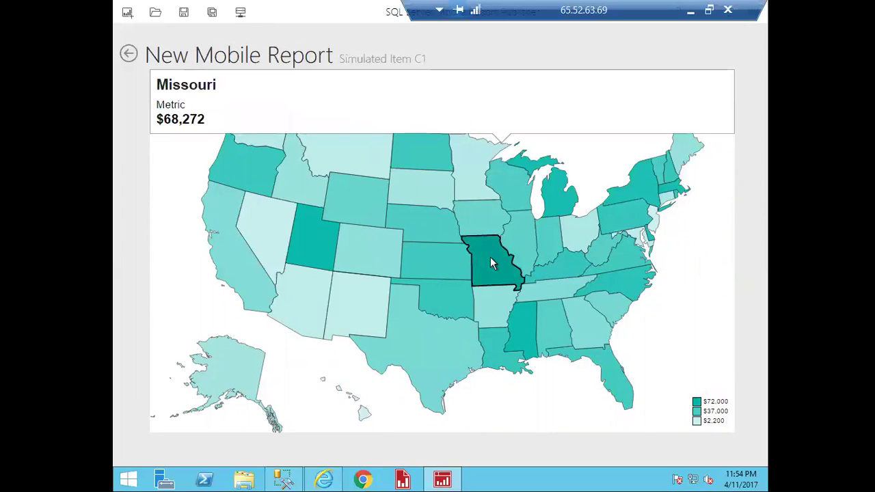
click(128, 55)
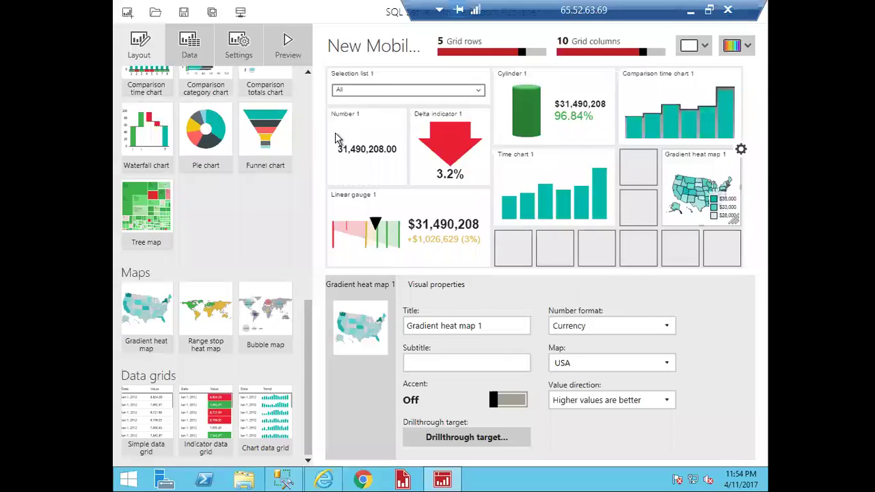
- Preview the report again, inspect the 2016 bar in the comparison time chart, and return to the layout
click(299, 57)
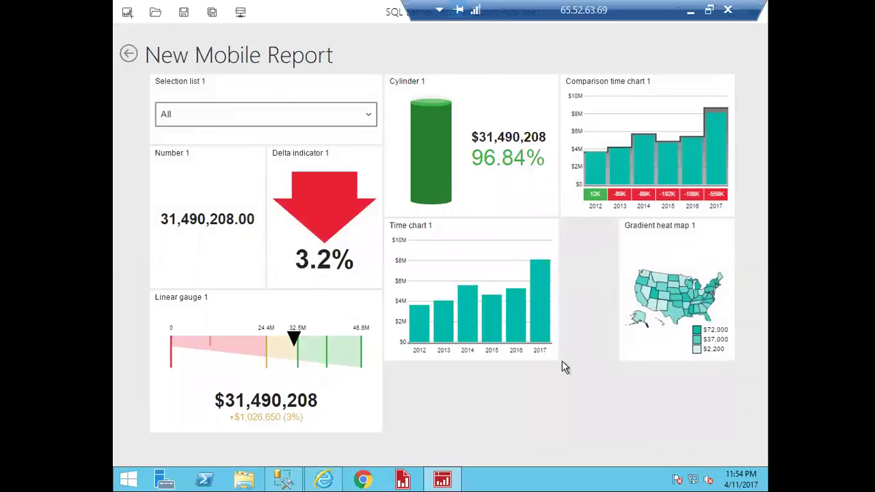
mouse_move(719, 152)
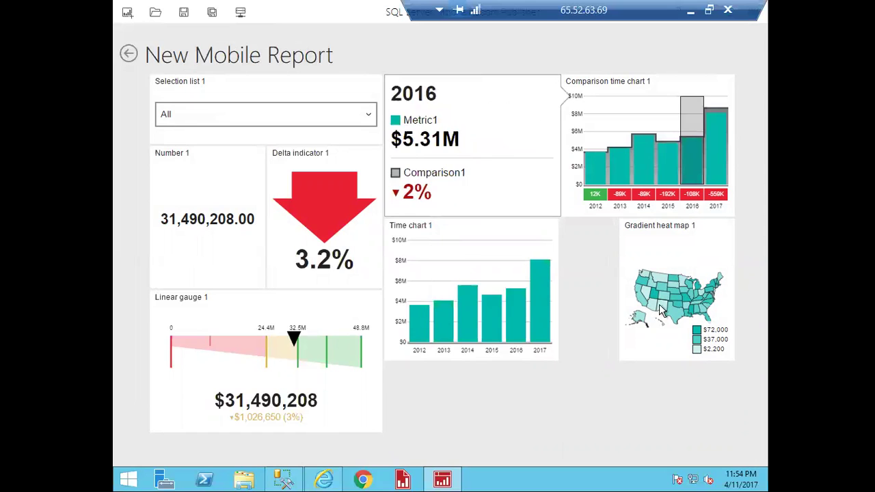
click(127, 56)
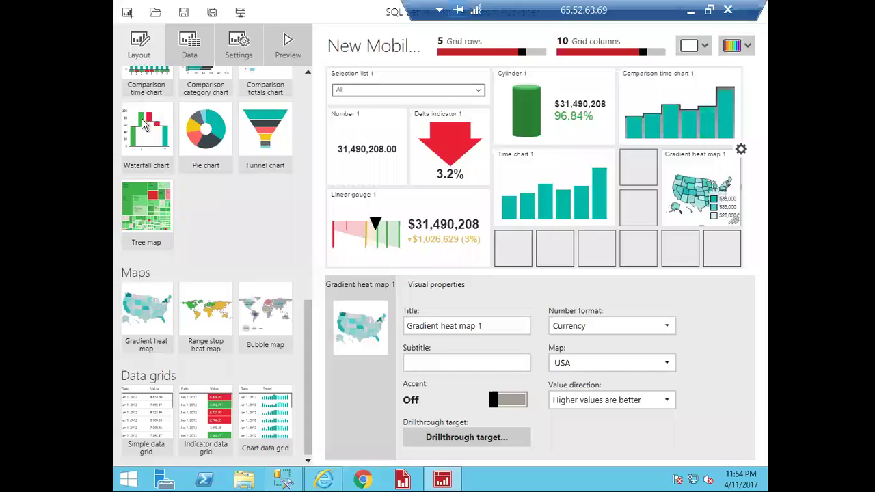
- In the Tablet layout, place the cylinder, linear gauge, delta indicator and number in a two-by-two arrangement, each 3×3 cells
click(705, 47)
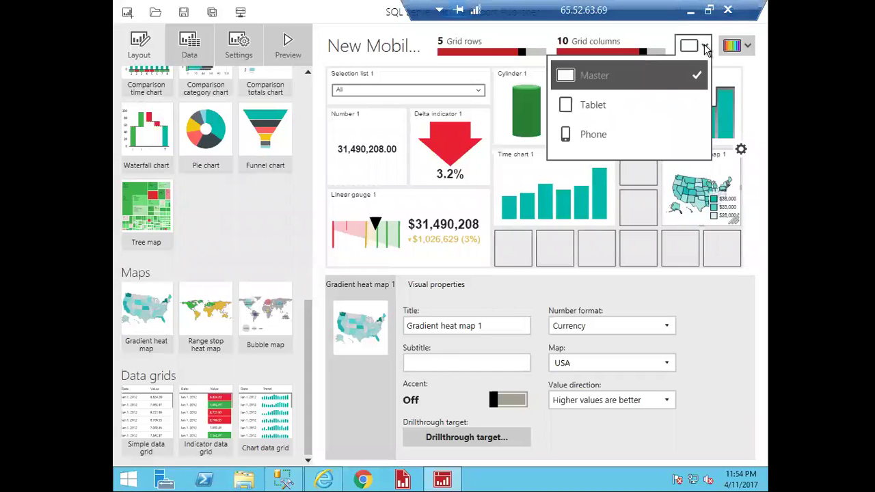
click(636, 106)
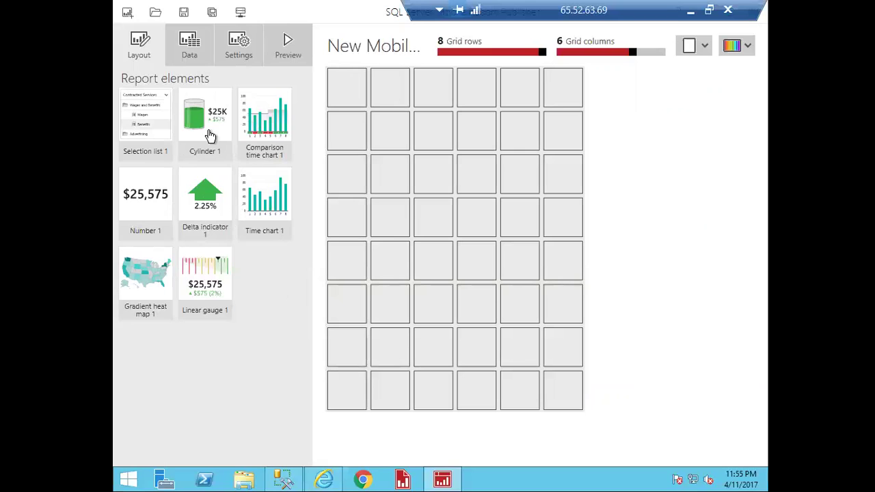
drag(196, 119, 456, 193)
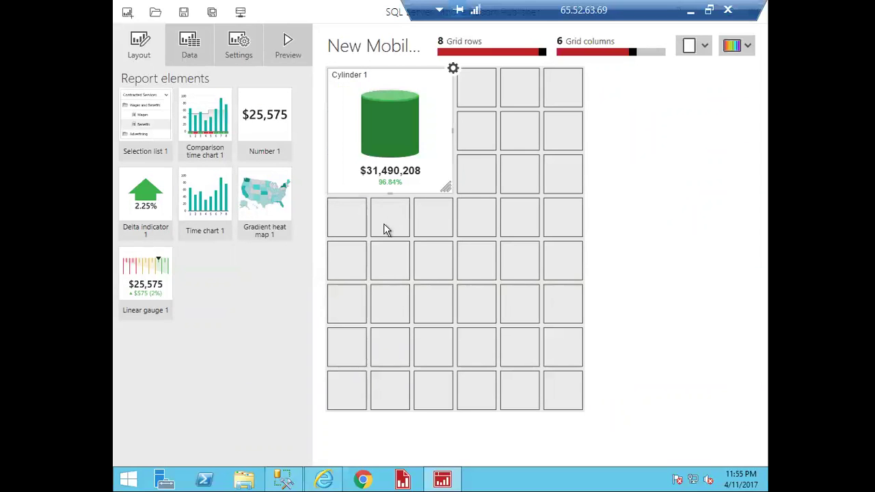
drag(162, 211, 355, 229)
drag(385, 276, 449, 338)
drag(282, 236, 573, 191)
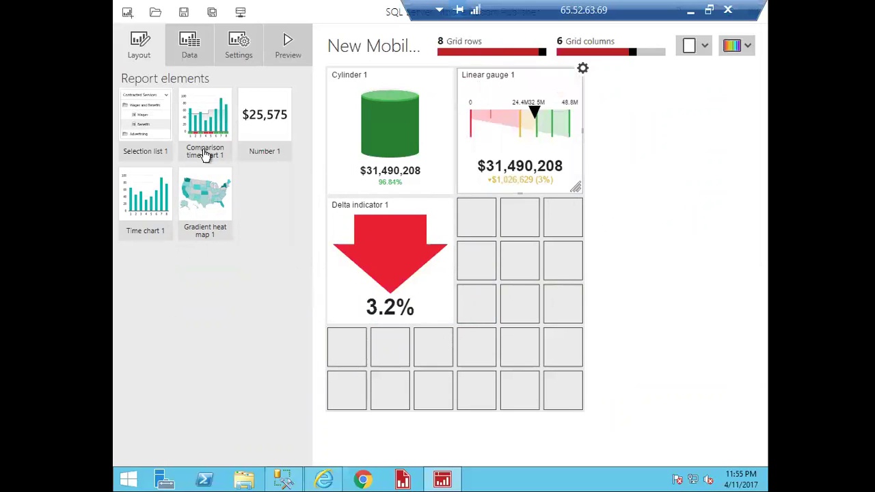
drag(257, 119, 575, 316)
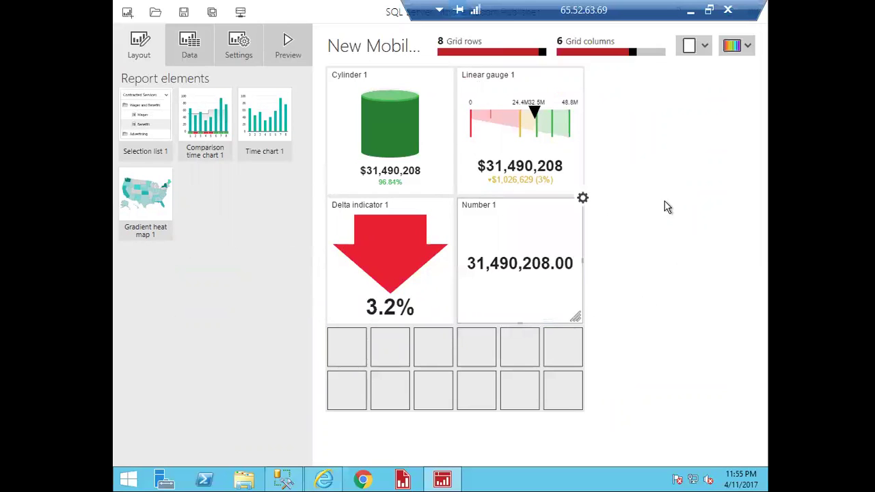
- In the Phone layout, place the selection list across the first row and the gradient heat map over the five rows beneath
click(703, 47)
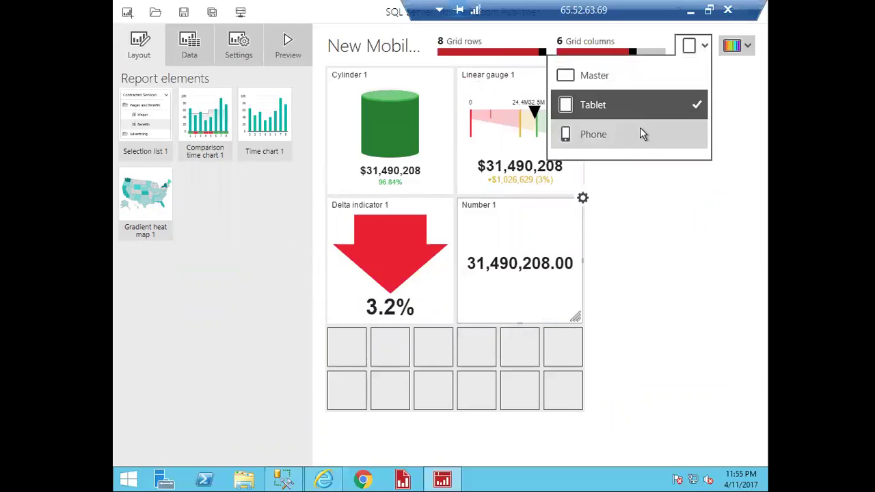
click(639, 127)
drag(147, 102, 503, 88)
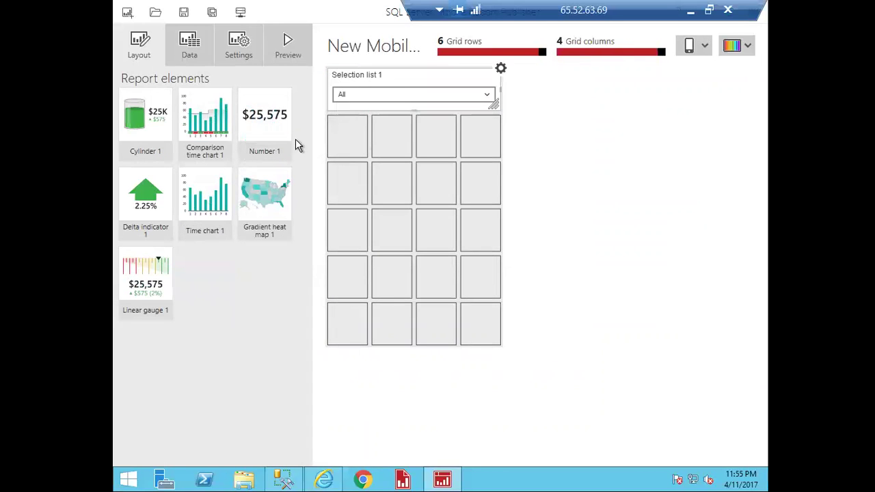
drag(258, 204, 498, 342)
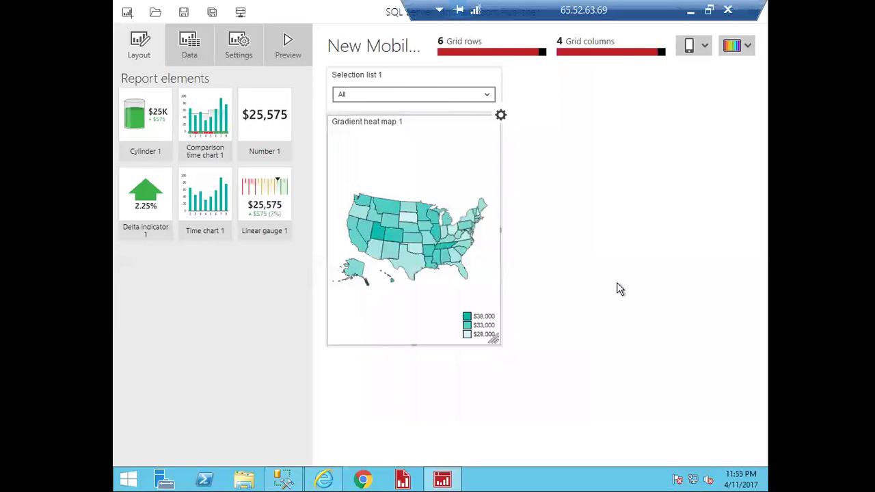
- Preview the phone layout, filter it by Simulated Item A3 and Simulated Item B3, and return to the layout
click(287, 48)
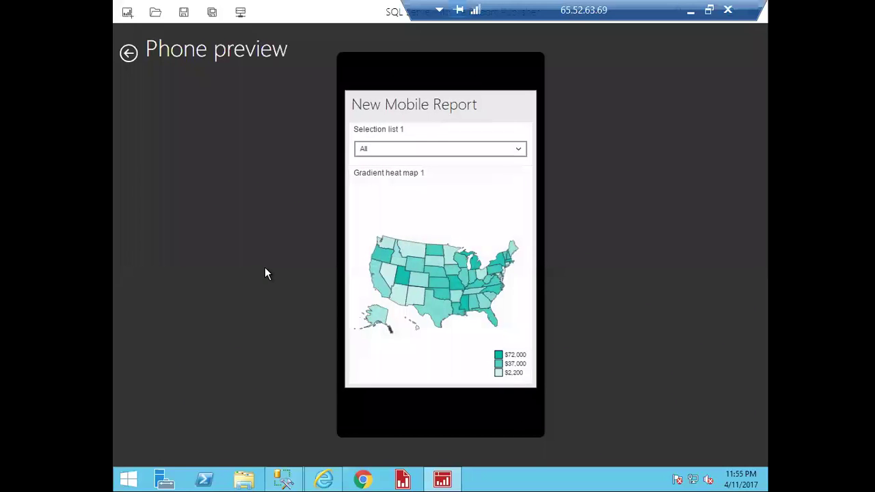
click(486, 148)
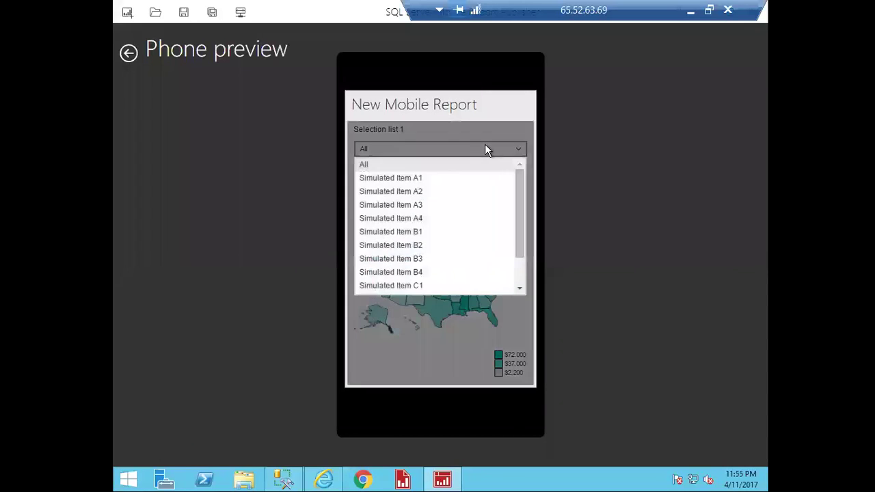
click(401, 206)
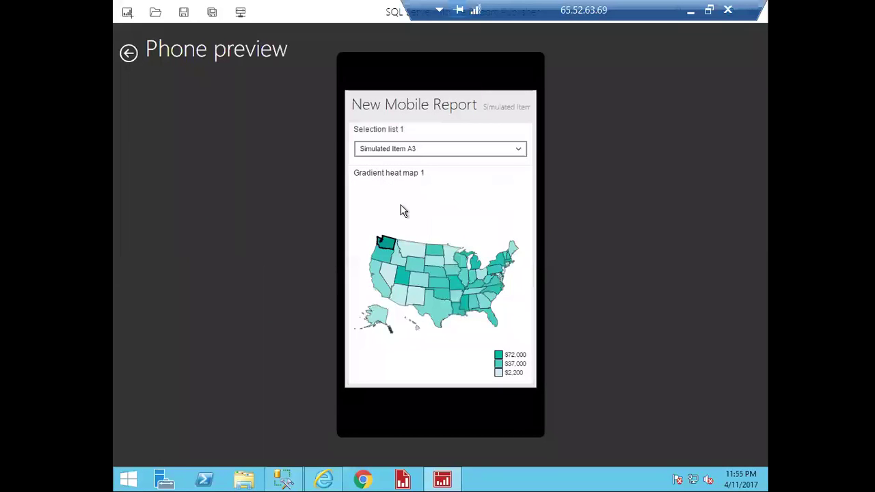
click(459, 152)
click(402, 255)
mouse_move(468, 285)
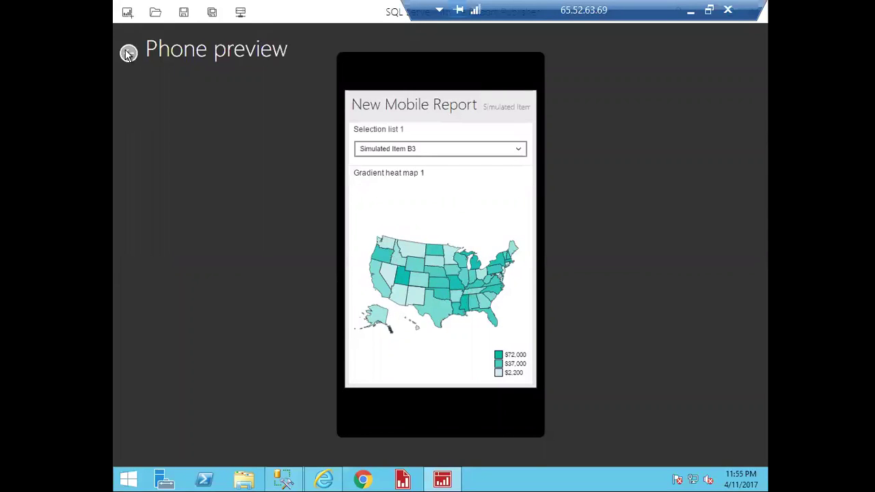
click(129, 52)
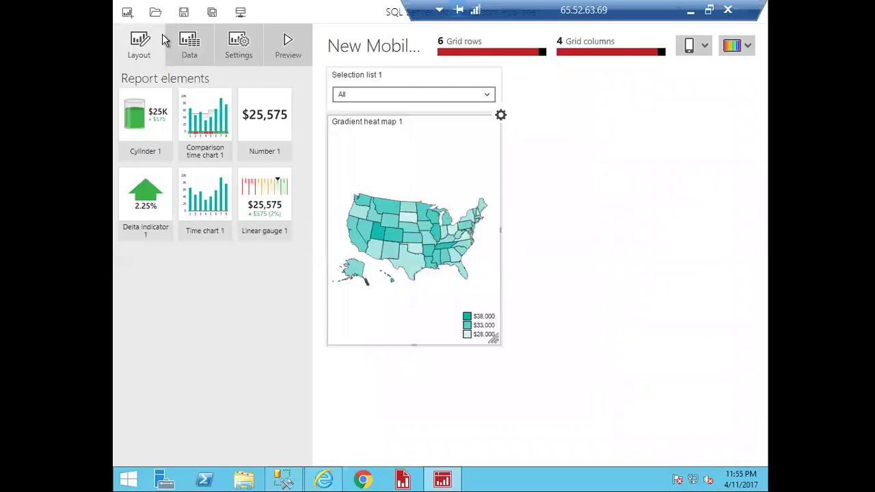
- Examine the simulated datasets and the heat map's data properties, and return to the layout view
click(189, 43)
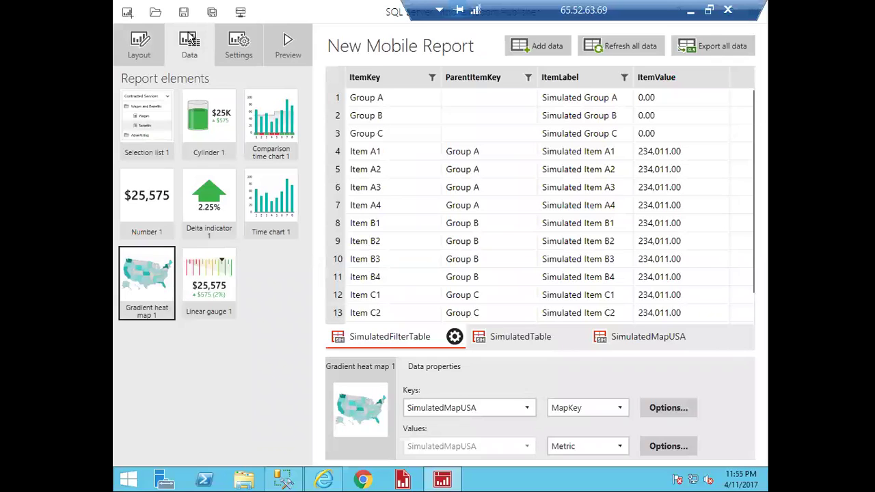
click(139, 54)
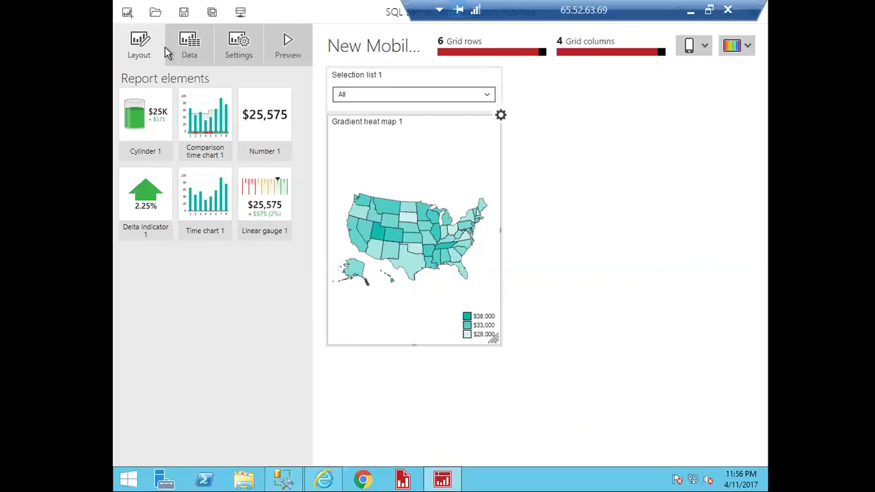
click(192, 49)
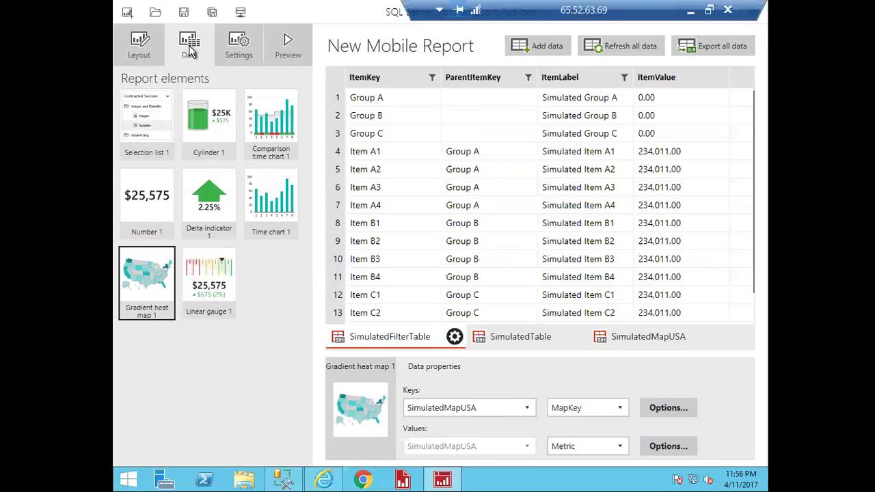
click(143, 49)
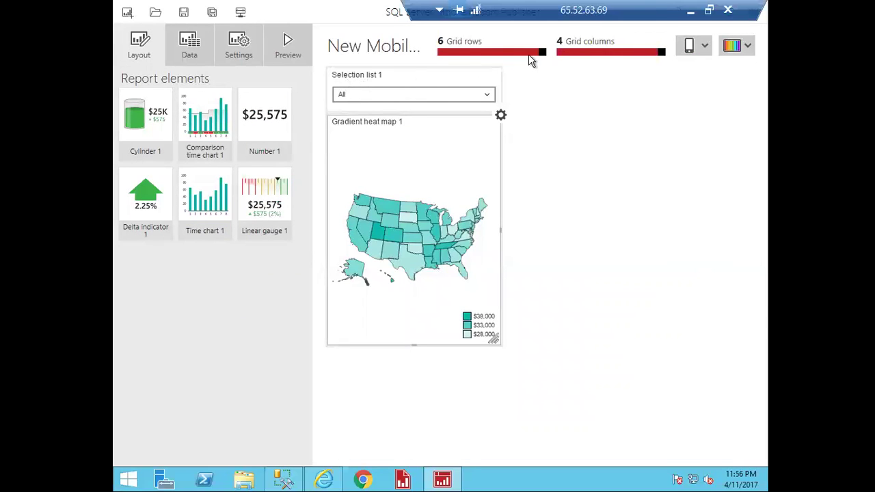
- Switch the report from the Phone layout to the Master layout
click(689, 45)
click(668, 75)
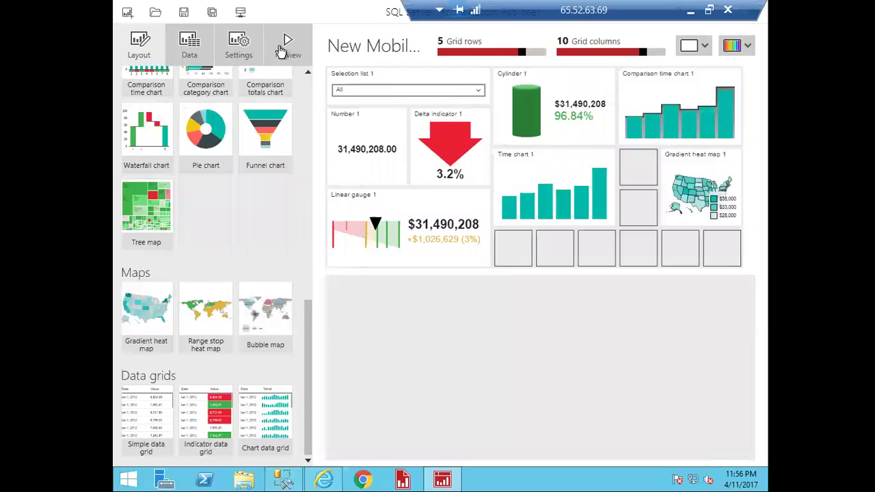
click(182, 13)
- Delete the cylinder, comparison time chart, gradient heat map and time chart from the Master layout
click(566, 103)
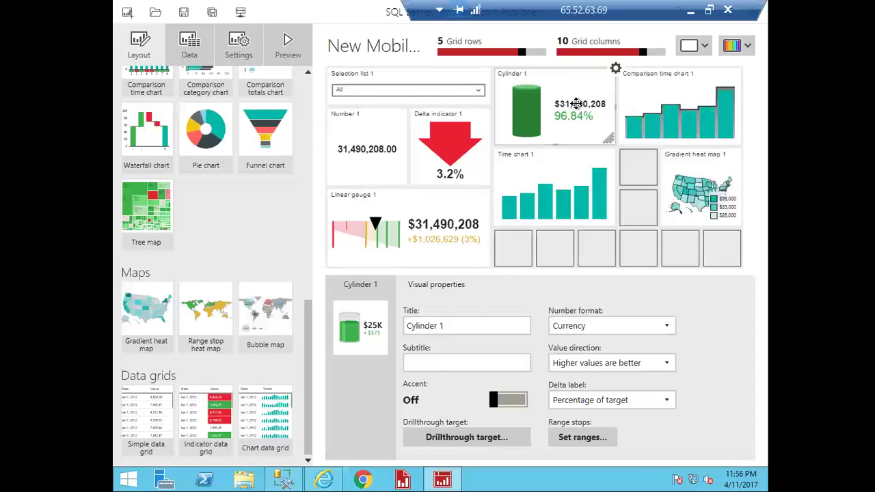
key(Delete)
click(688, 142)
key(Delete)
click(700, 180)
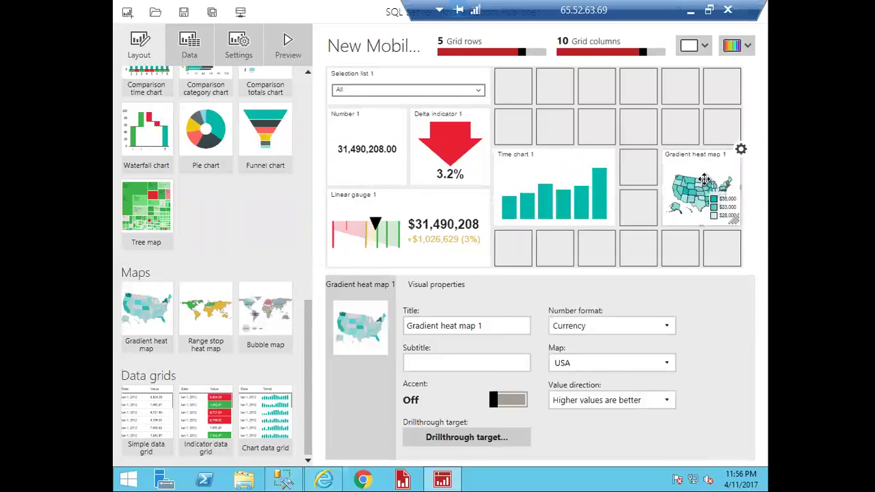
key(Delete)
click(504, 226)
key(Delete)
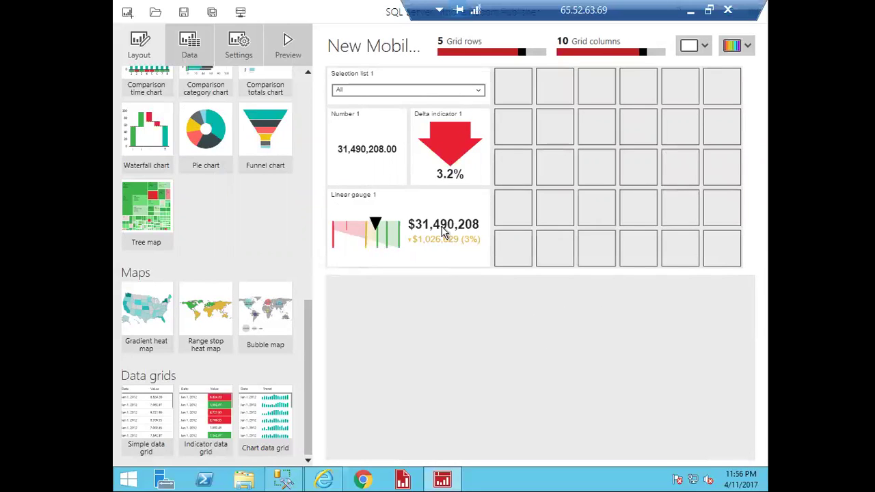
- Delete the linear gauge and delta indicator, and enlarge the number gauge to four columns by three rows
click(449, 229)
key(Delete)
click(453, 133)
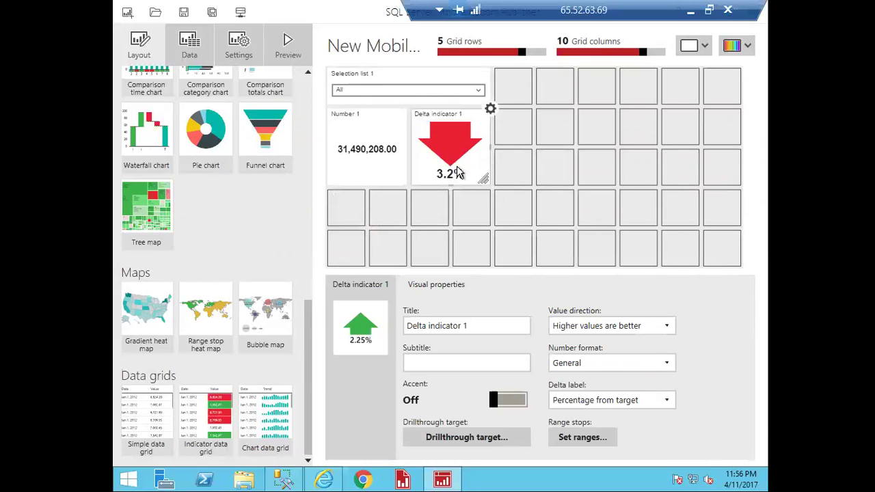
key(Delete)
click(372, 174)
drag(402, 179, 486, 221)
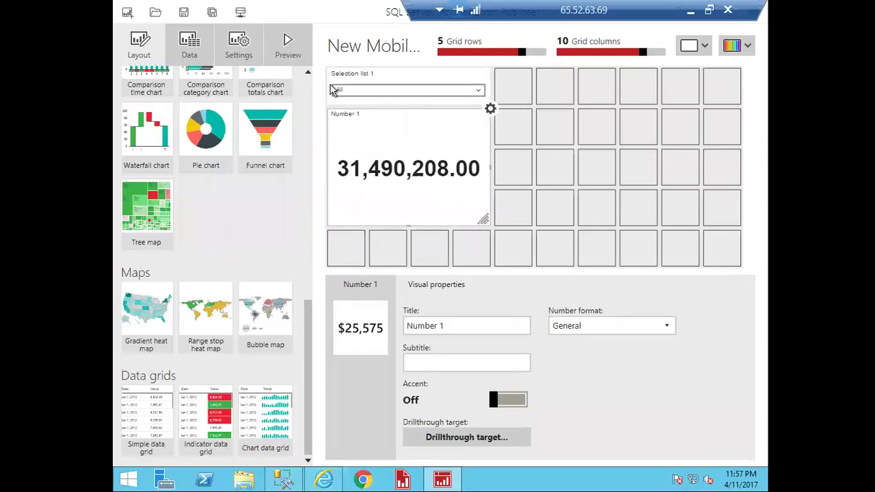
- Toggle the selection list's Allow select all option off and back on, and open the list's data properties
click(305, 78)
click(305, 79)
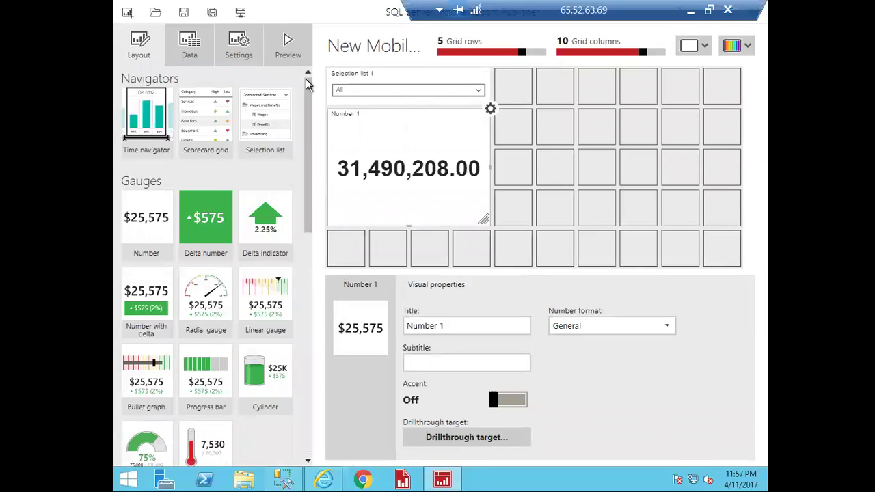
click(375, 80)
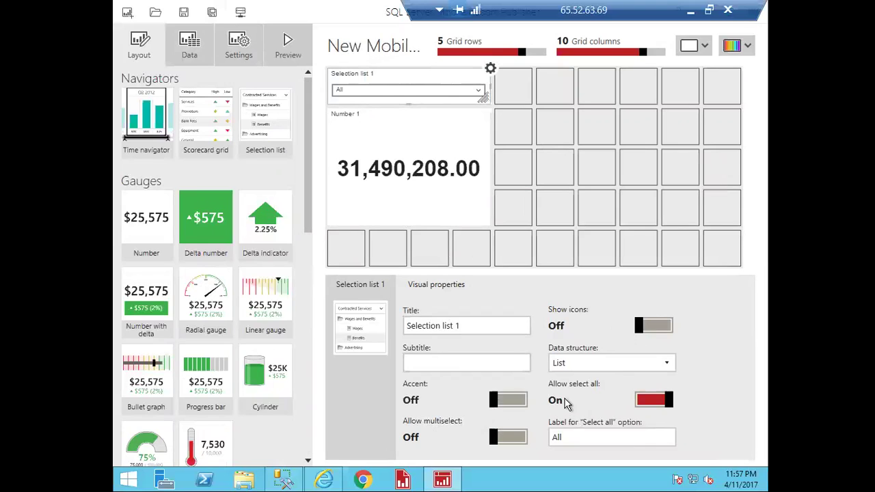
click(651, 402)
click(669, 401)
click(182, 44)
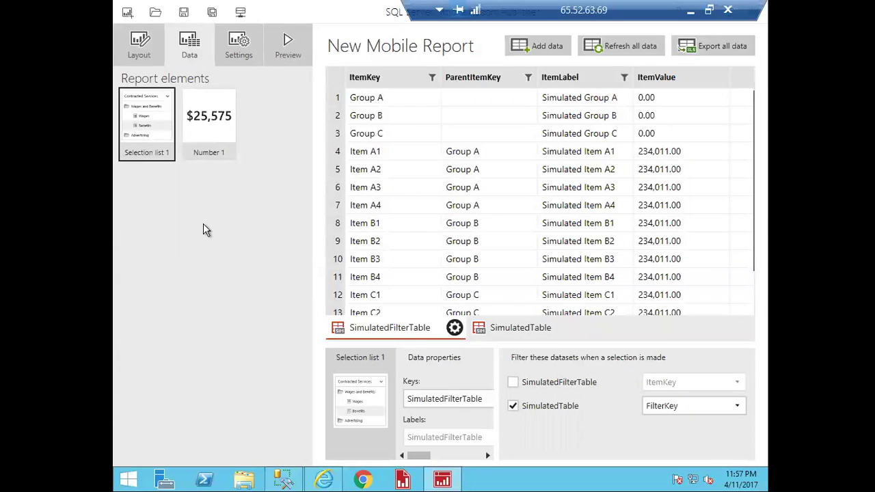
- Compare the data properties of the number gauge and the selection list
click(210, 117)
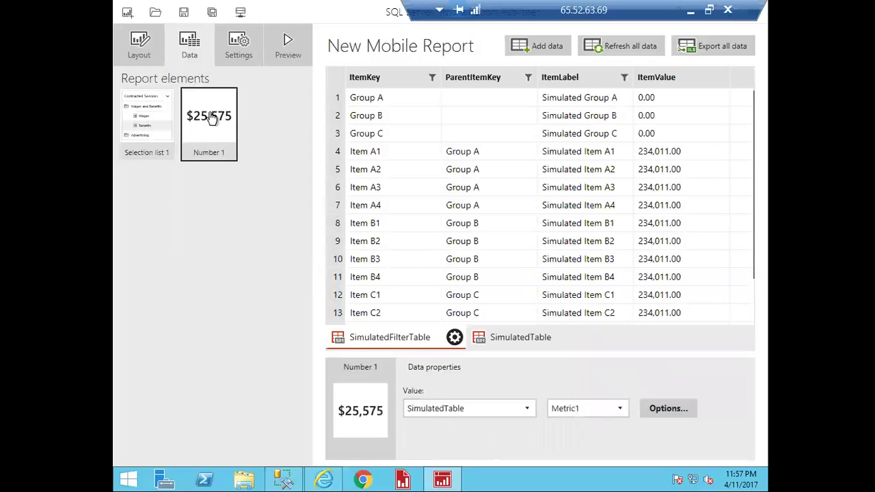
click(145, 114)
click(199, 122)
click(159, 122)
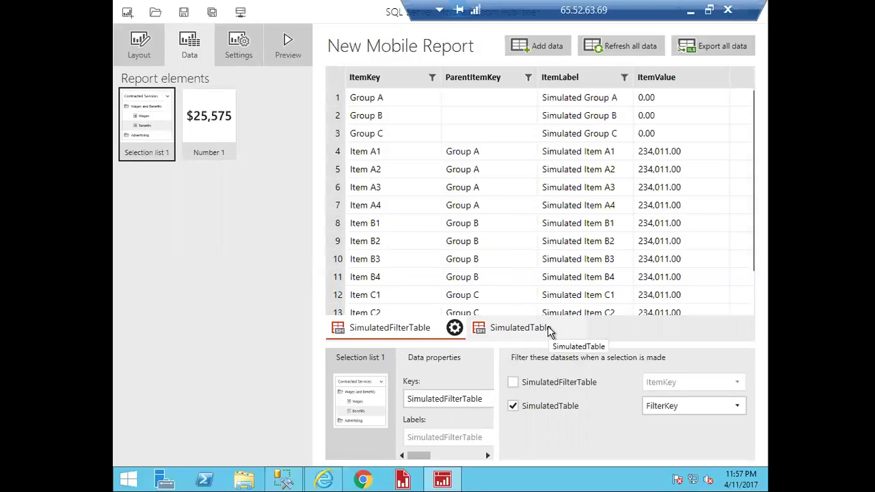
- Add the SalesByYearAndCategory dataset from the report server's Datasets folder and display its data
click(538, 49)
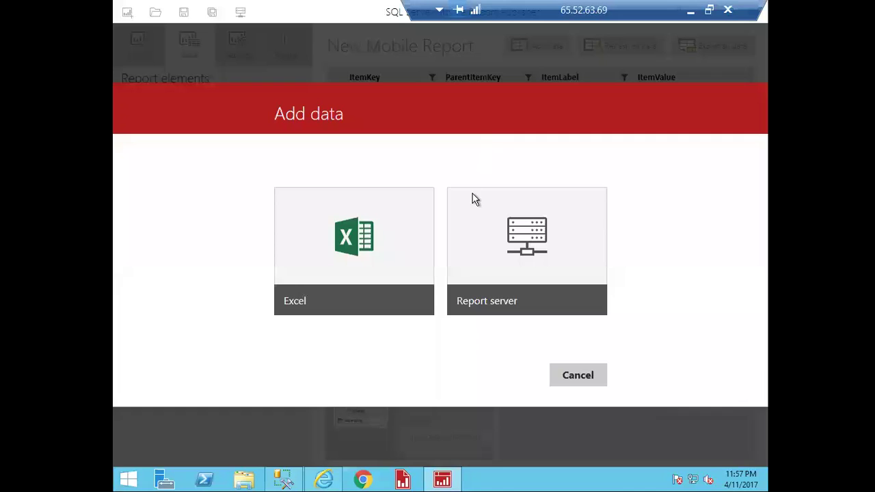
click(538, 252)
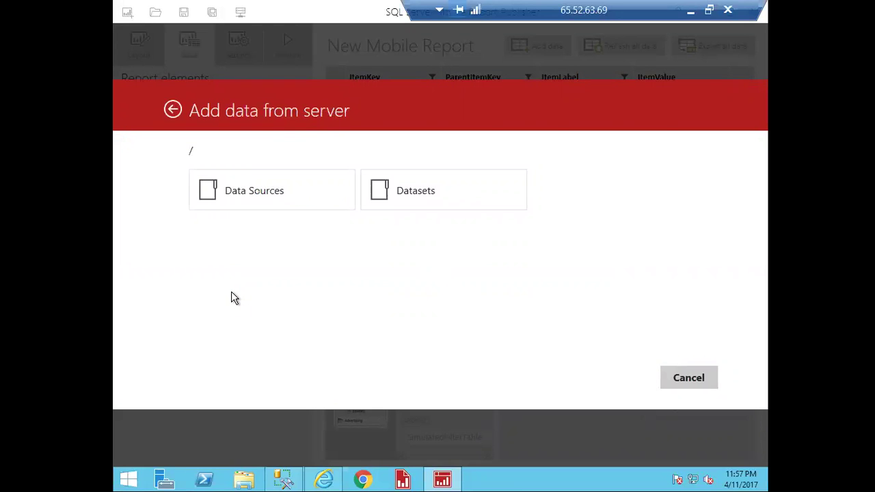
click(417, 197)
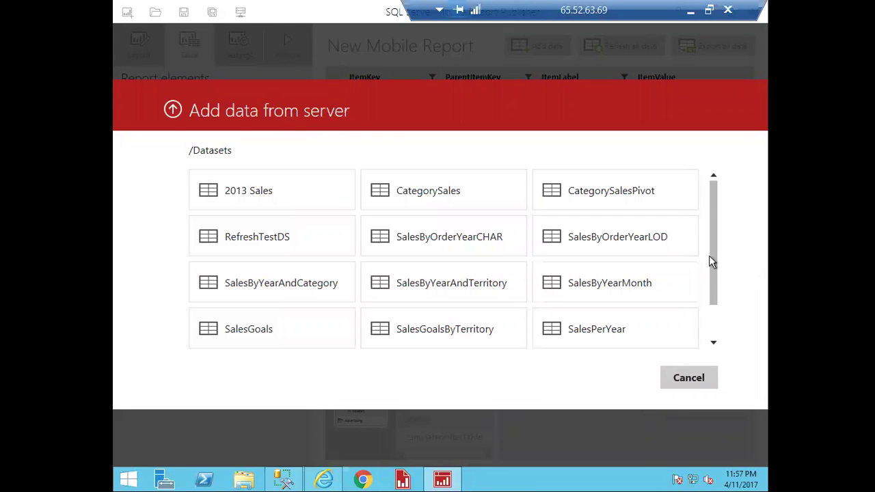
click(267, 294)
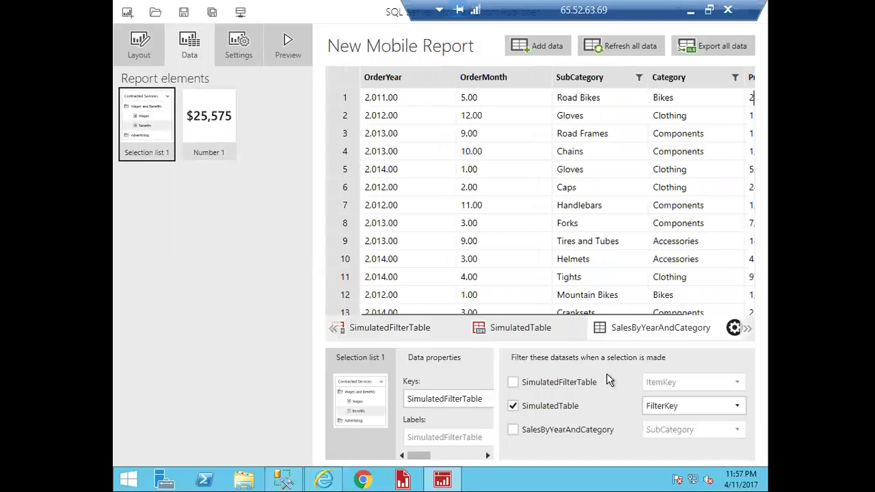
click(648, 334)
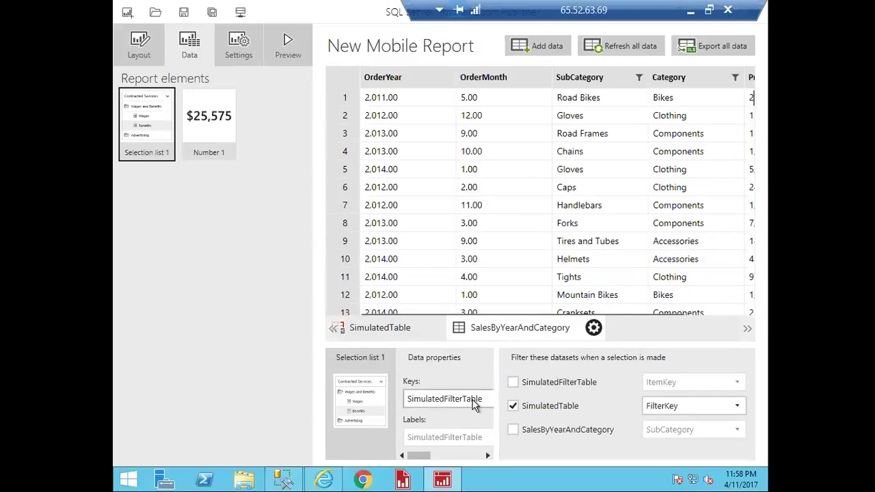
- Set the selection list's keys to SalesByYearAndCategory and make it filter that dataset by OrderYear
click(474, 403)
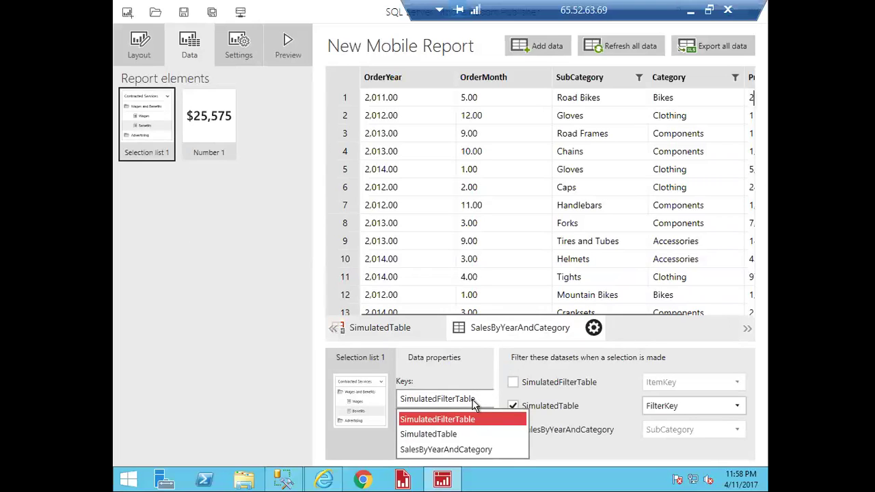
click(456, 450)
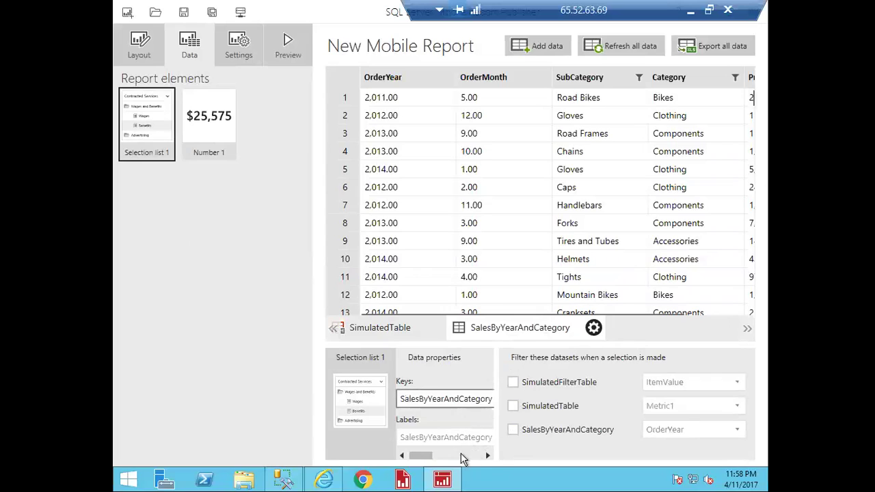
click(463, 456)
drag(463, 458, 455, 456)
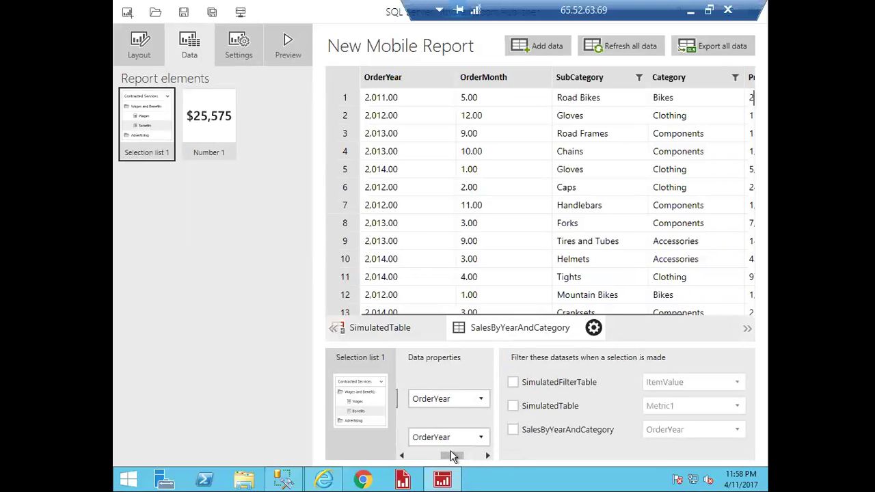
mouse_move(445, 454)
mouse_down()
mouse_move(404, 455)
mouse_move(458, 460)
mouse_up()
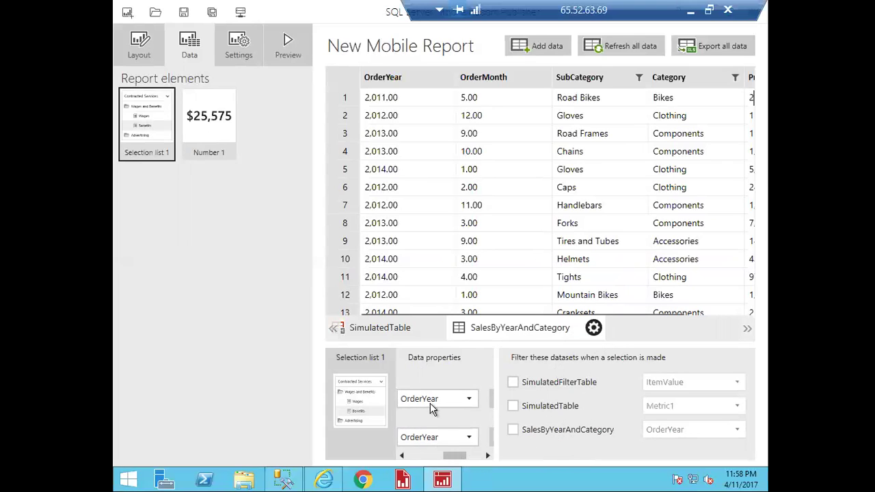
click(513, 431)
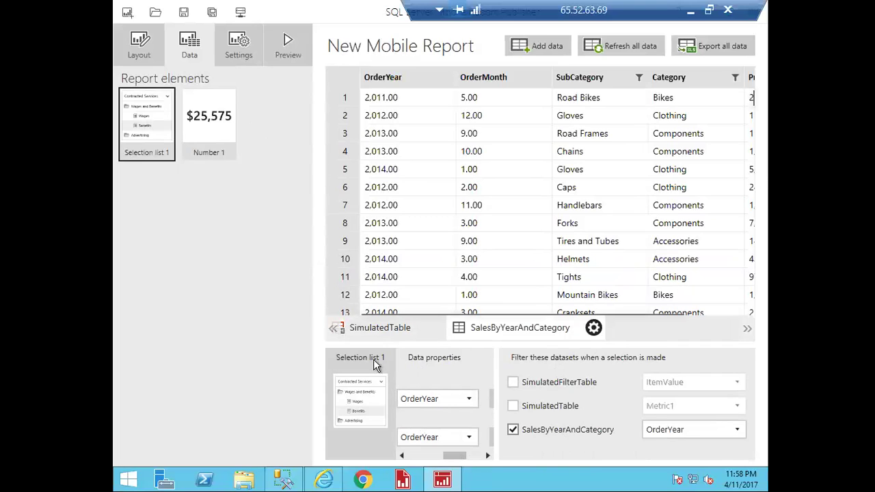
- Set the number gauge's value to ProductSales from SalesByYearAndCategory, aggregated by Sum and filtered by Selection list 1
click(203, 117)
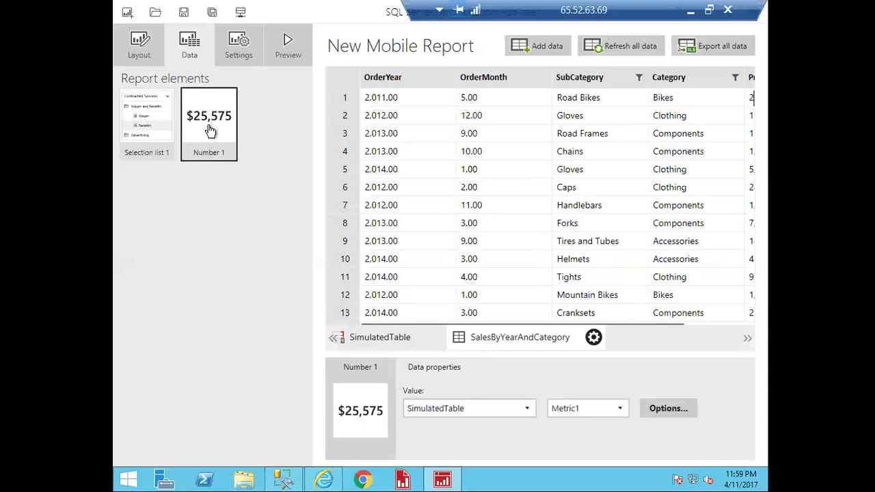
click(528, 404)
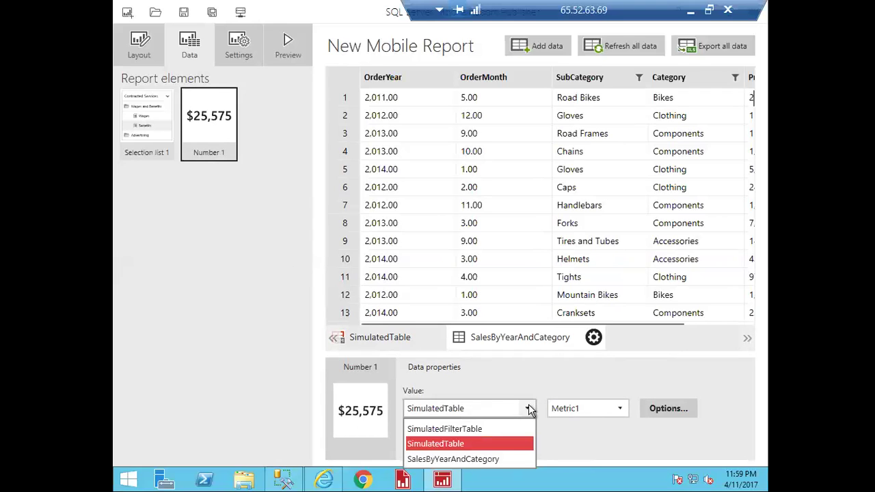
click(498, 459)
click(620, 408)
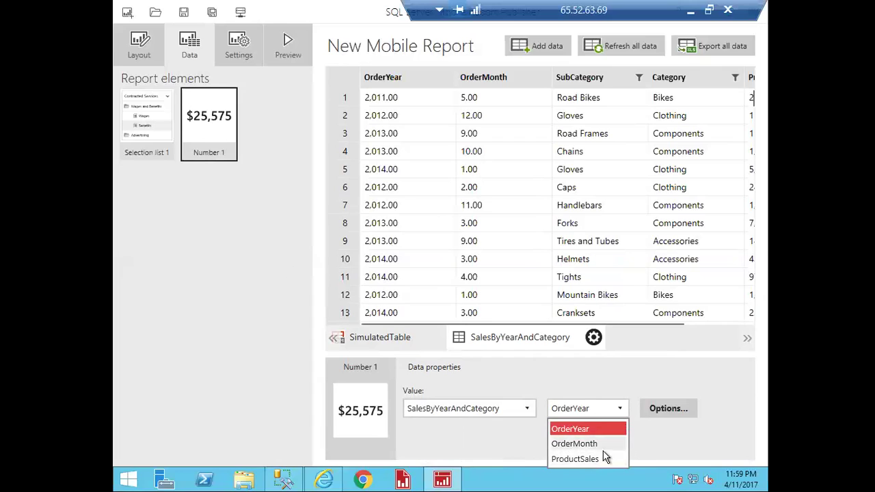
click(597, 460)
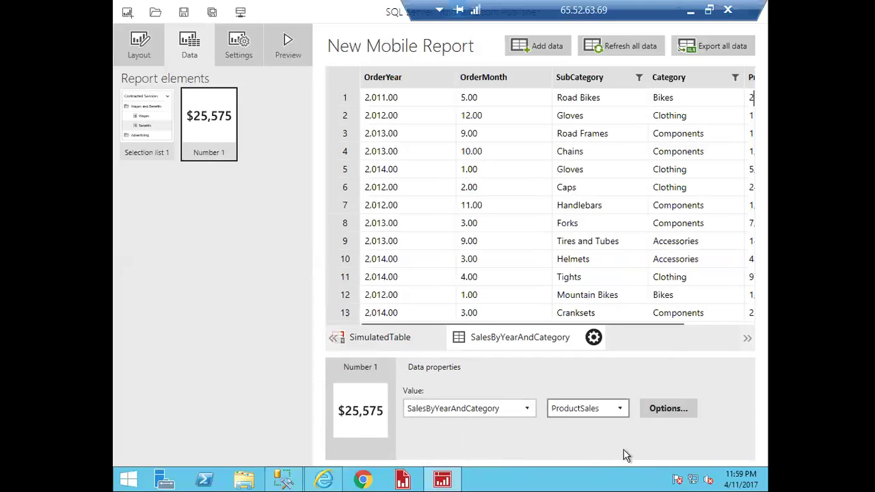
click(669, 408)
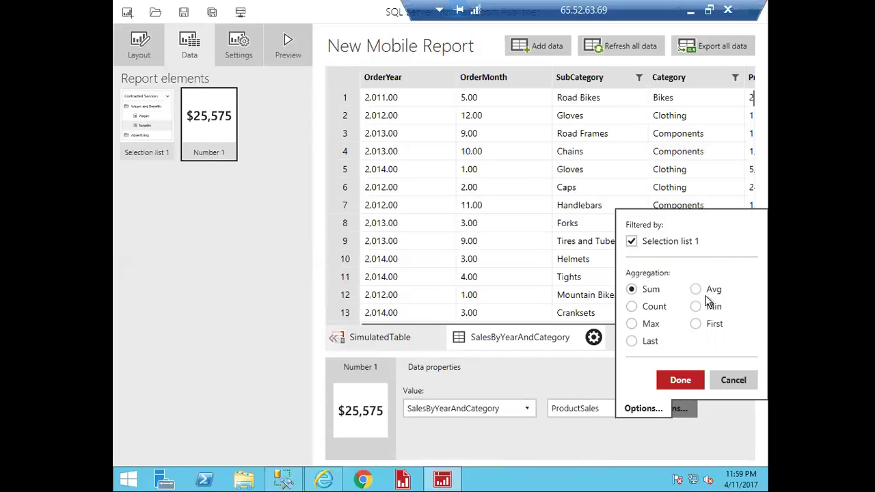
click(679, 381)
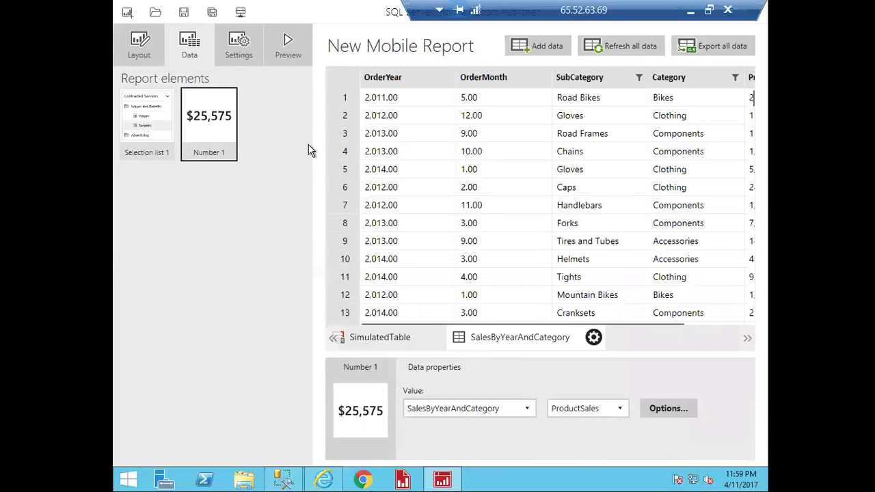
- Preview the report and filter the number gauge by 2013 and then 2014
click(284, 44)
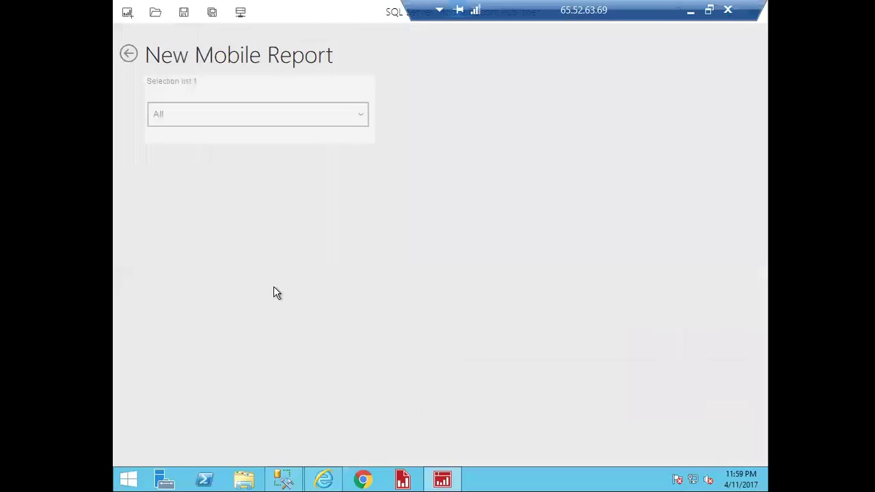
click(360, 115)
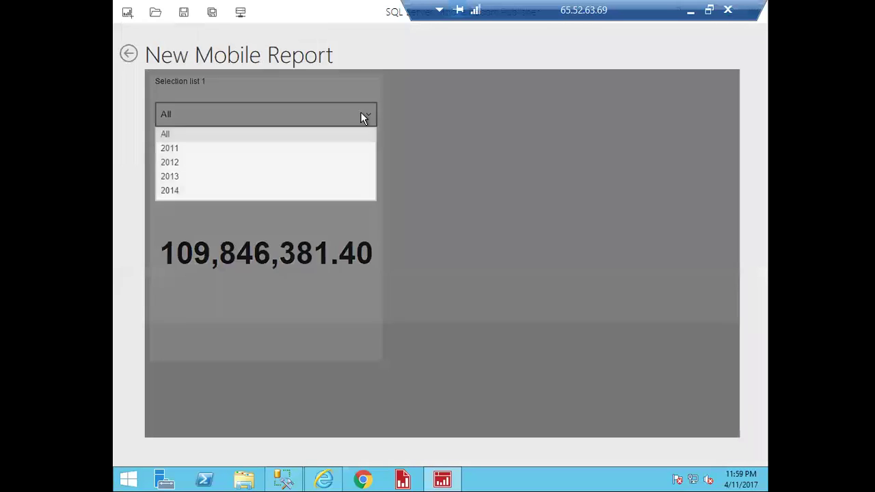
click(288, 178)
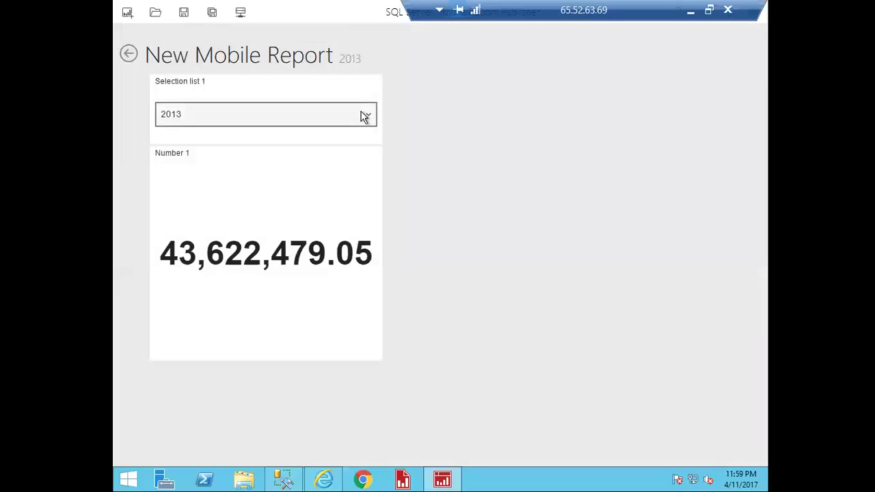
click(361, 114)
click(281, 193)
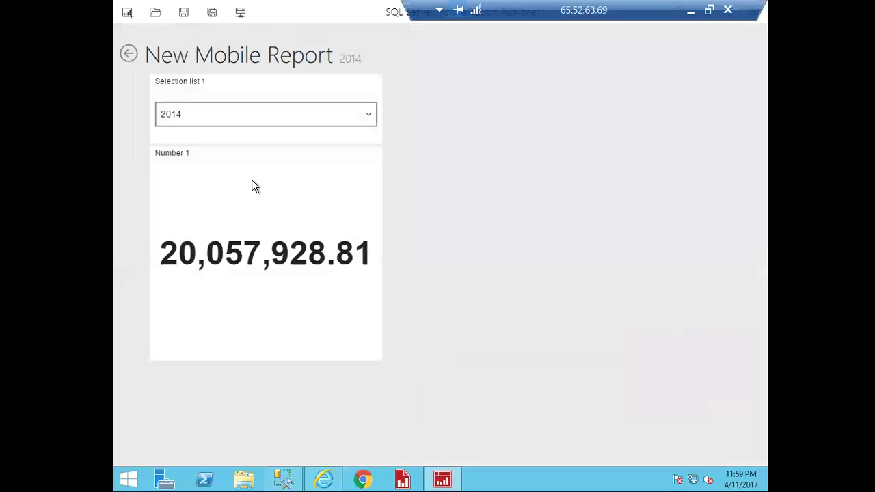
click(129, 54)
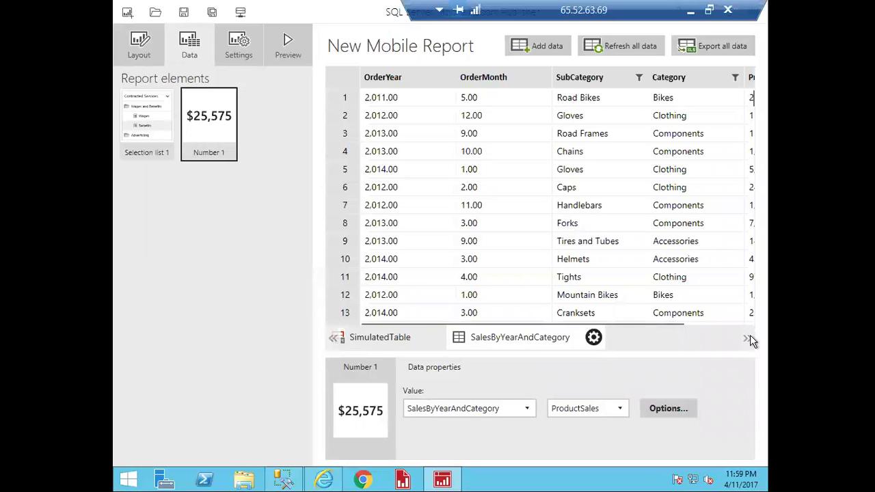
- Review the number formats available for the number gauge in the report layout
click(139, 48)
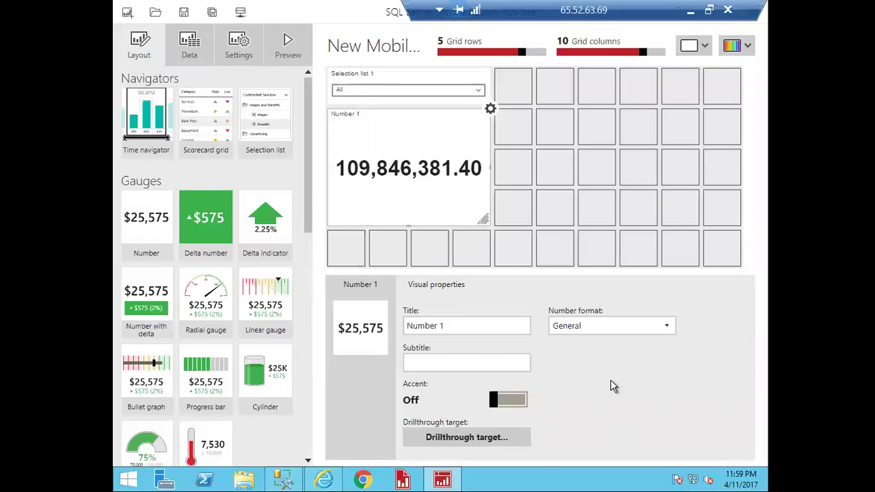
click(667, 327)
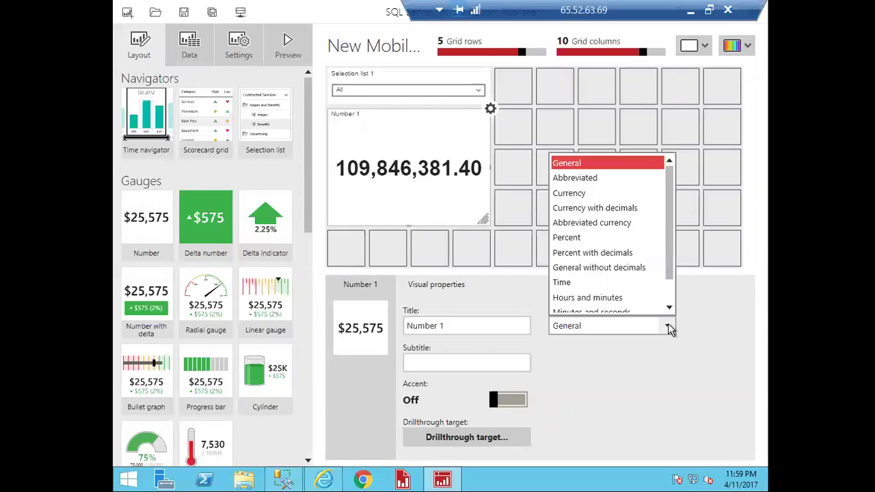
click(669, 327)
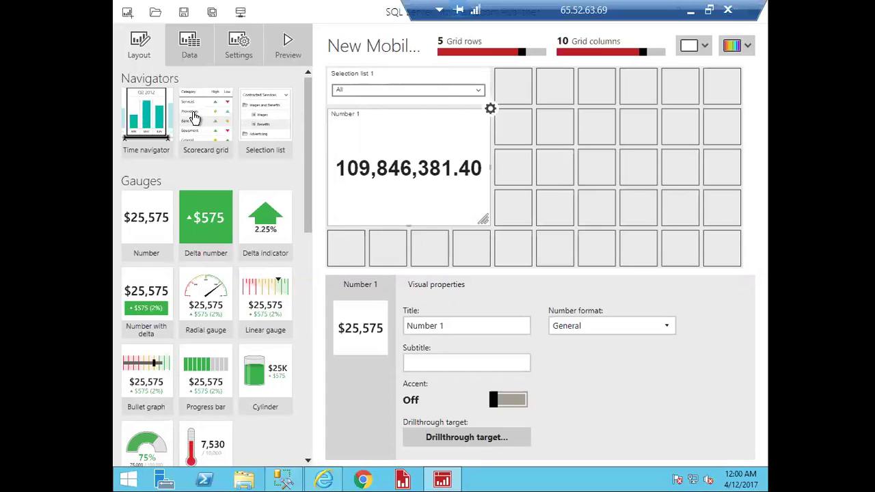
- Add a scorecard grid of five columns by three rows beside the number gauge and turn on its Show icons option
drag(196, 117, 686, 184)
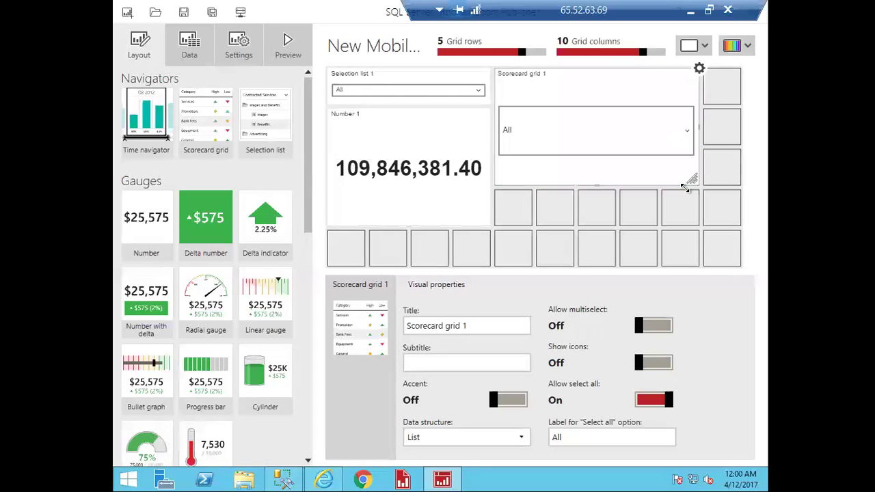
click(287, 43)
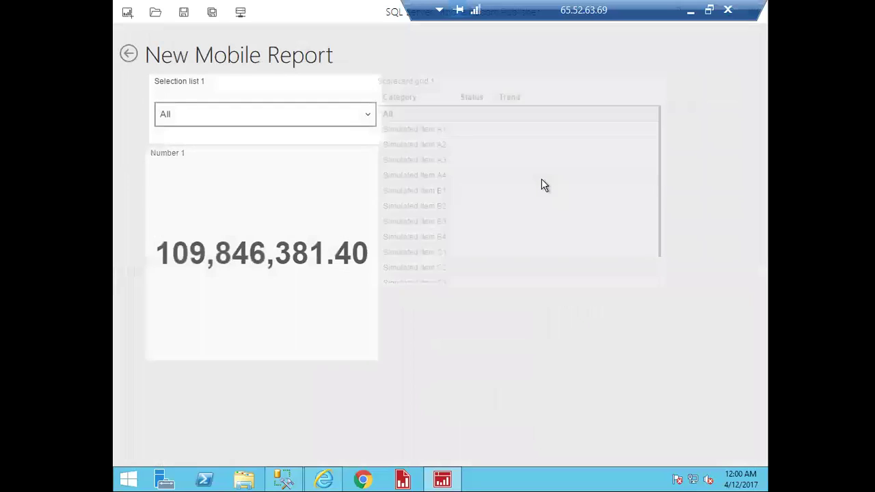
click(130, 55)
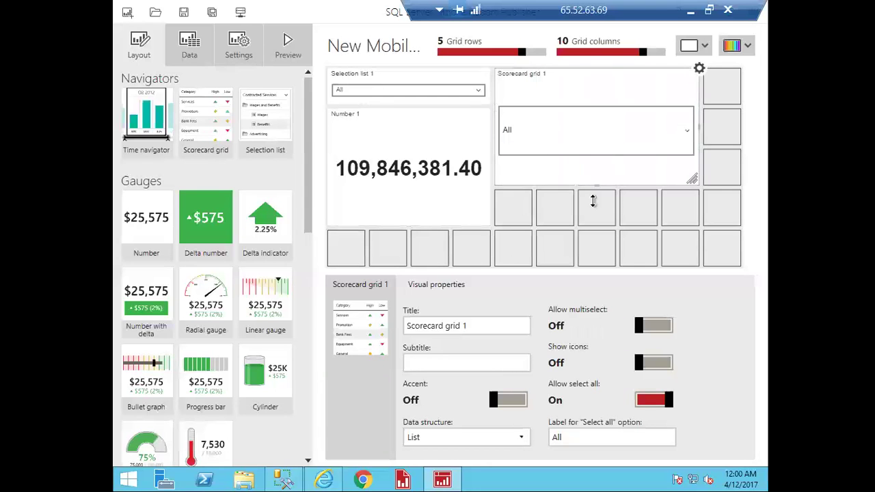
click(665, 366)
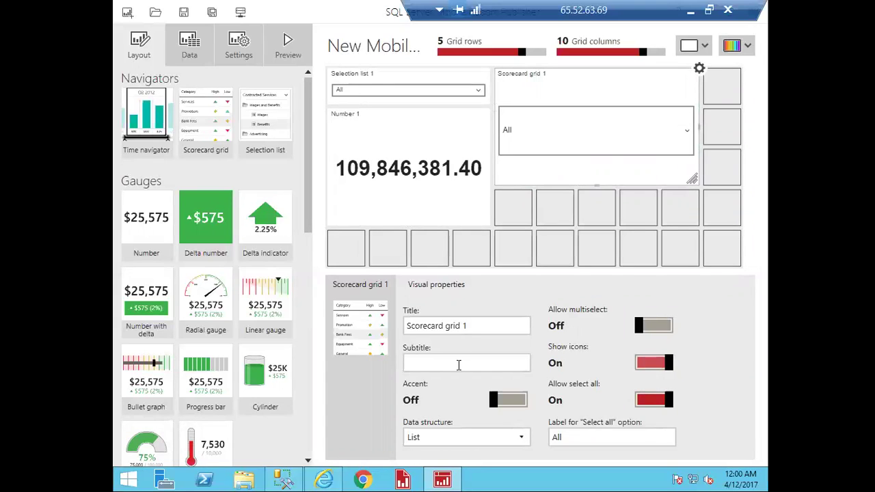
- Add another score column to the scorecard grid's data properties and preview the report
click(192, 45)
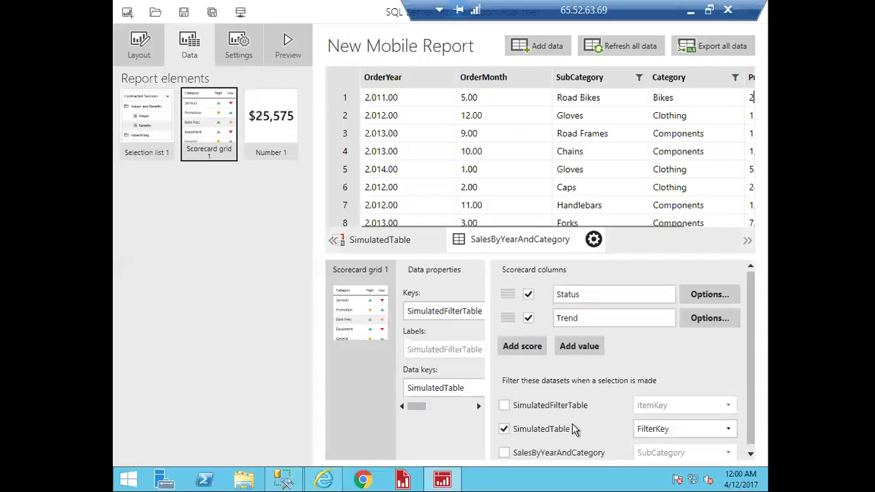
click(521, 347)
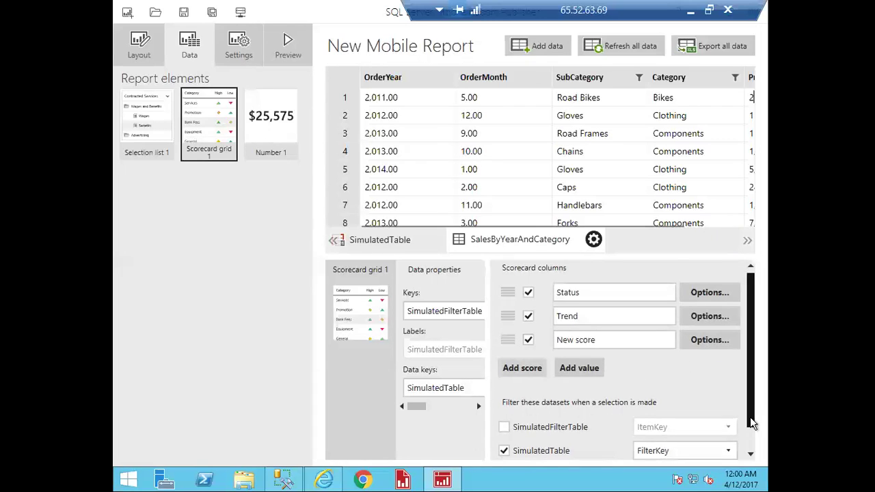
scroll(749, 417, down, 1)
click(295, 60)
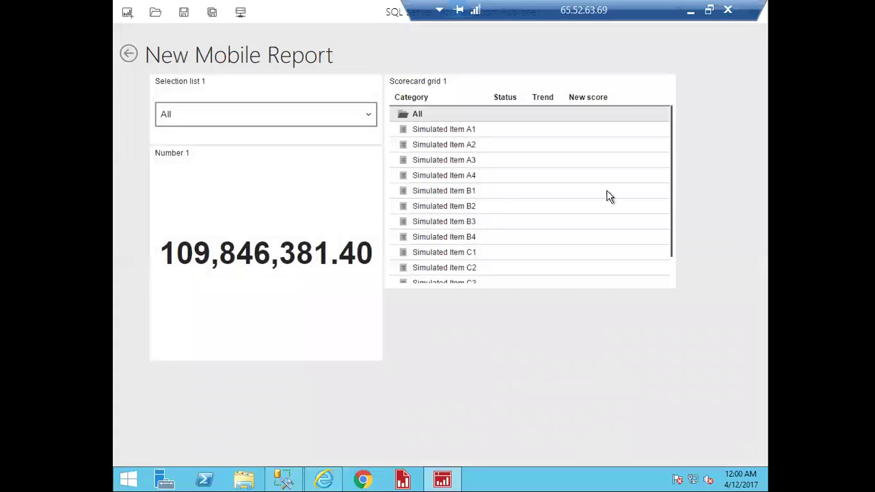
click(128, 55)
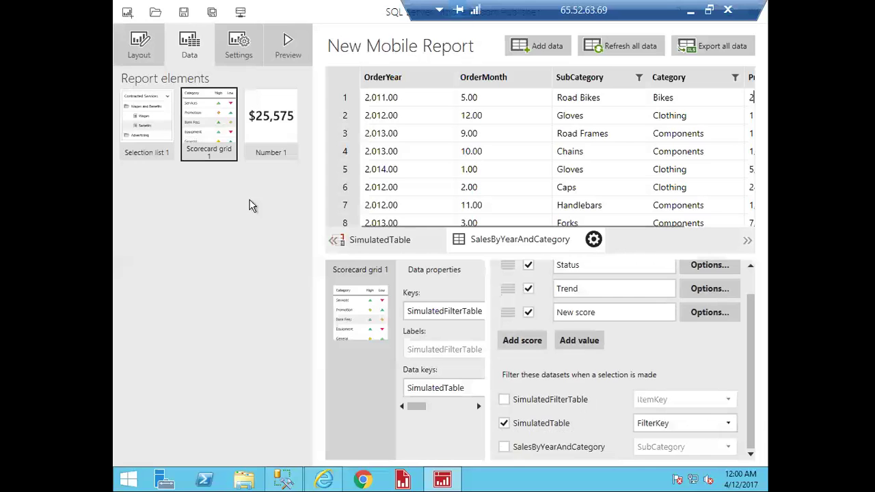
- Review the new score's gauge options in the scorecard grid's data properties and preview the report
click(726, 319)
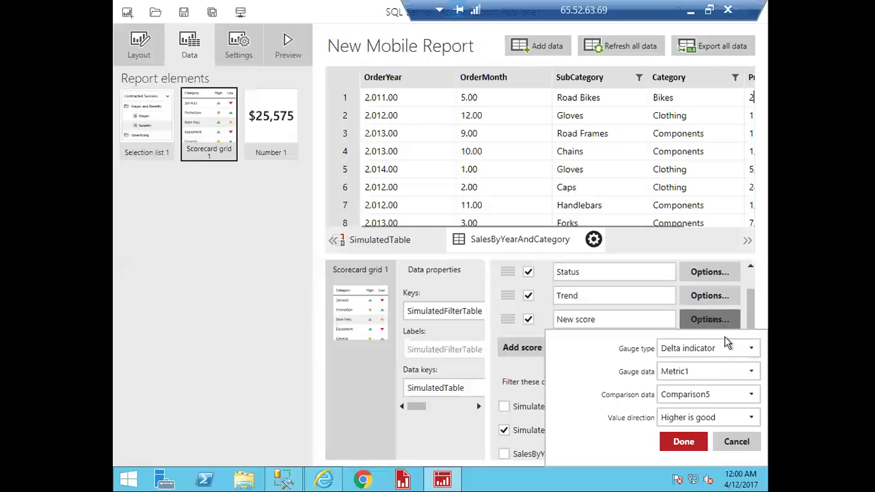
click(683, 442)
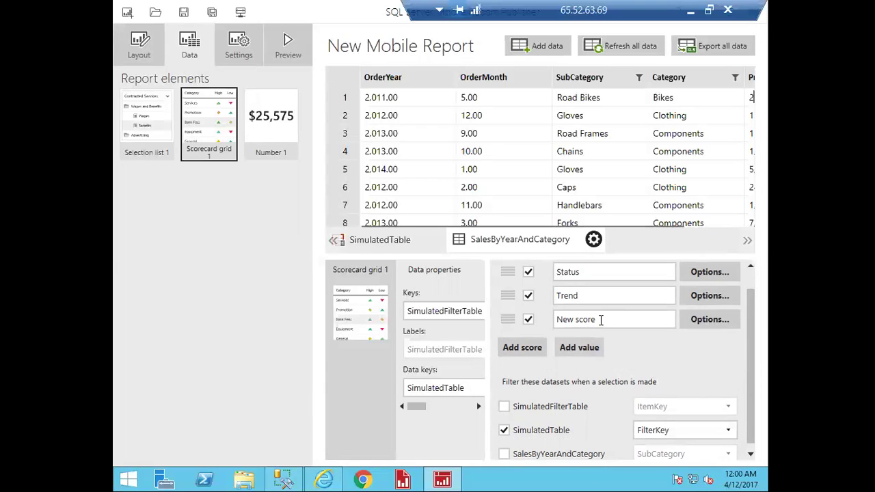
click(288, 47)
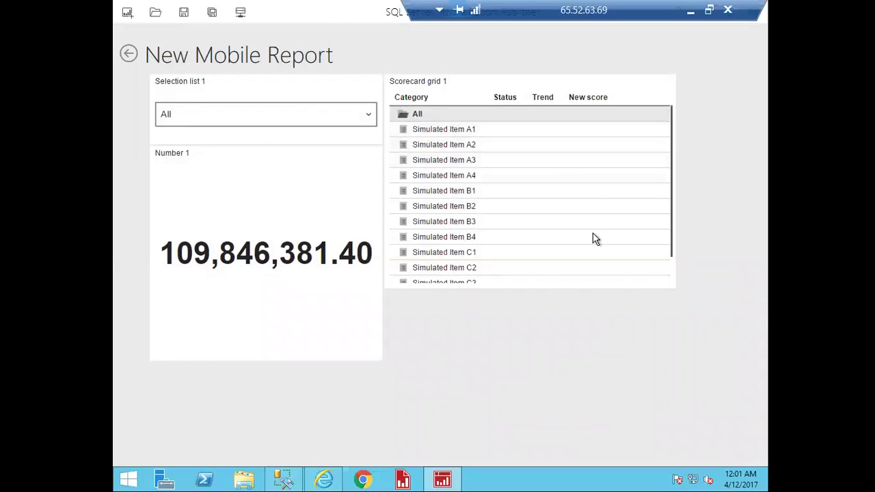
click(129, 55)
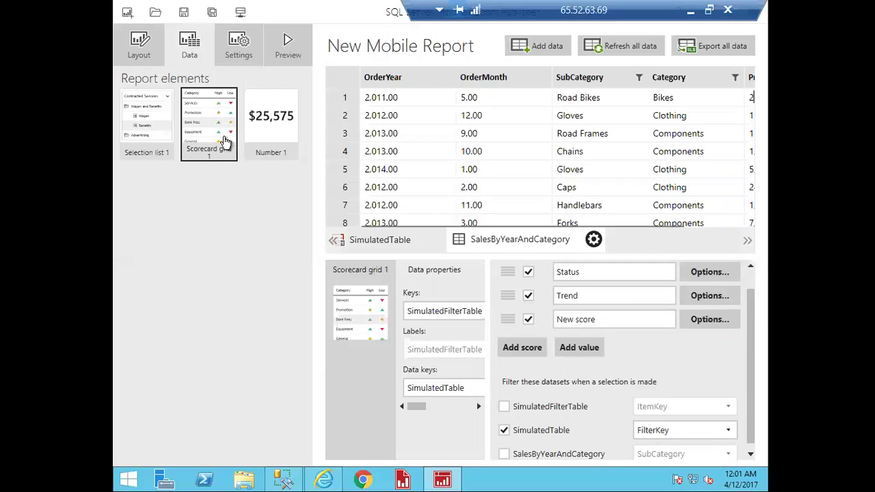
- Replace the scorecard grid in the report layout with a time navigator of six columns by three rows
click(139, 44)
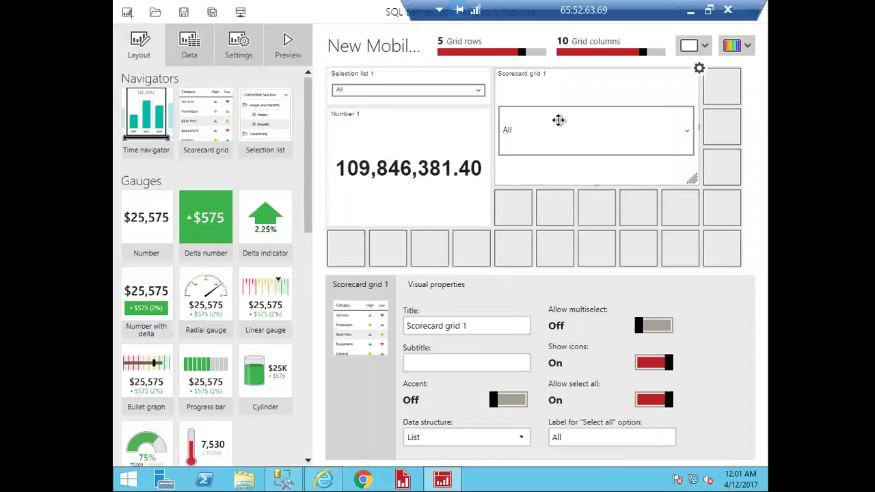
key(Delete)
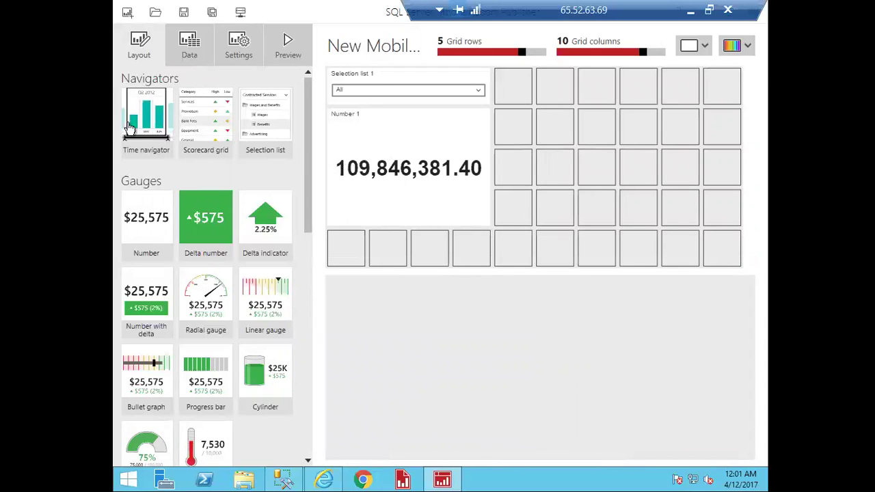
drag(142, 117, 744, 182)
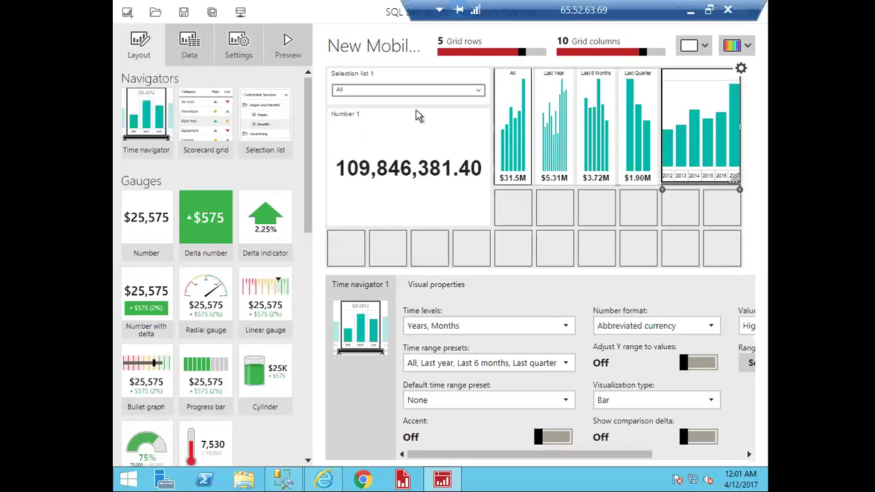
- Preview the report and try the time navigator's Last Quarter and Last 6 Months presets
click(288, 45)
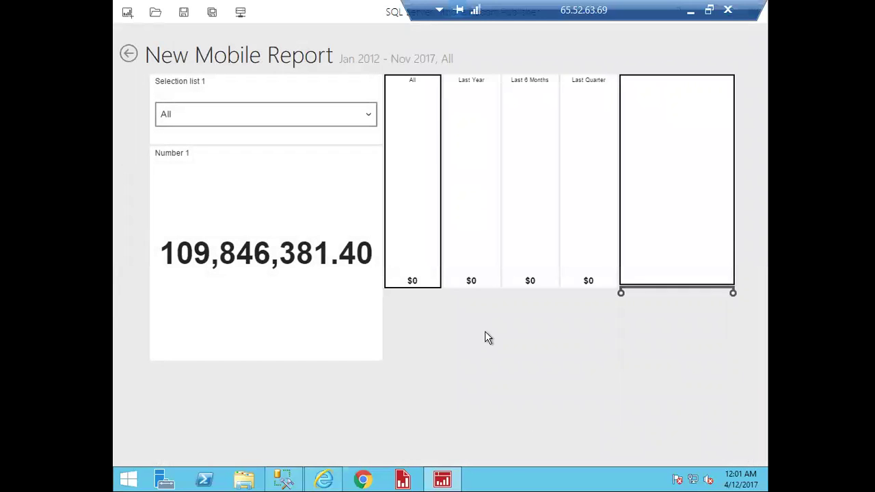
click(127, 54)
click(599, 216)
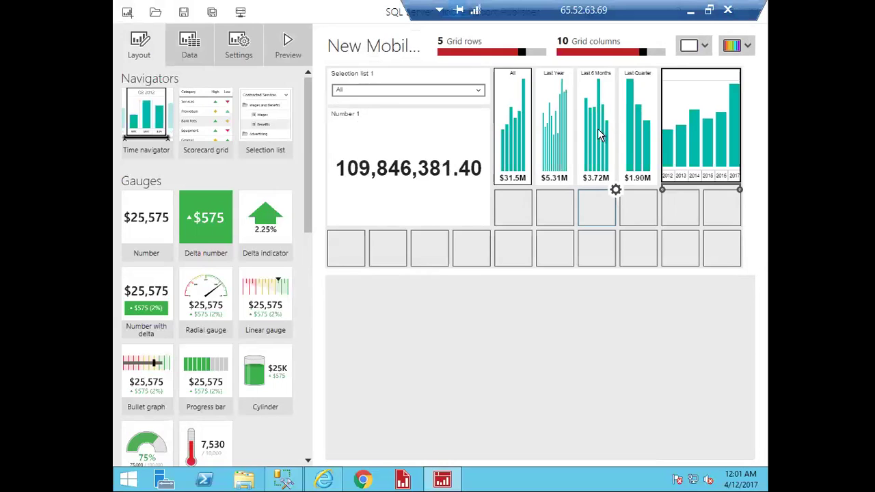
click(292, 42)
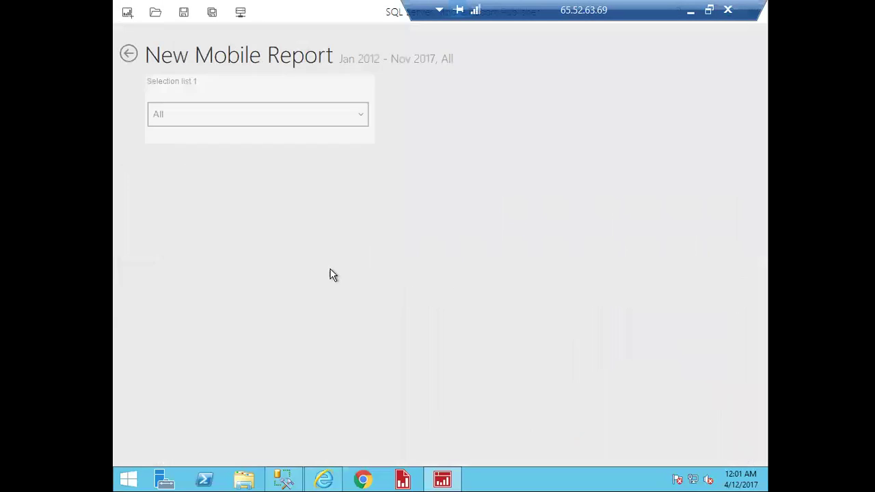
click(604, 196)
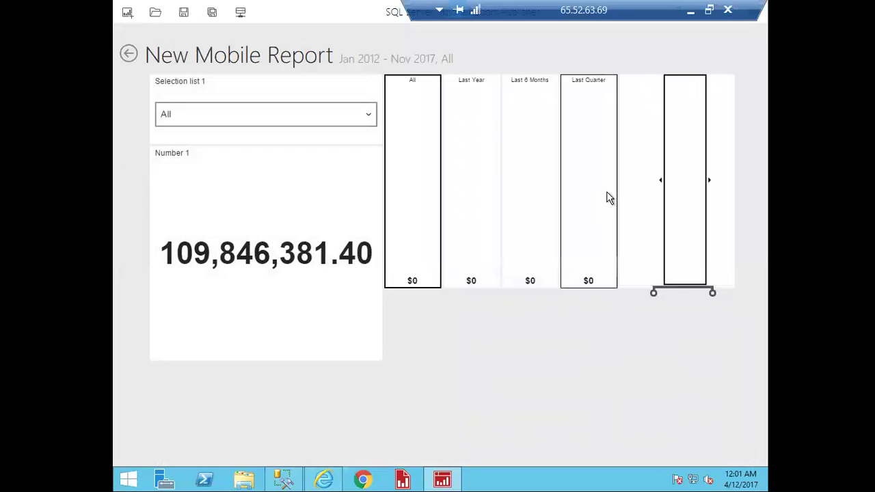
click(539, 189)
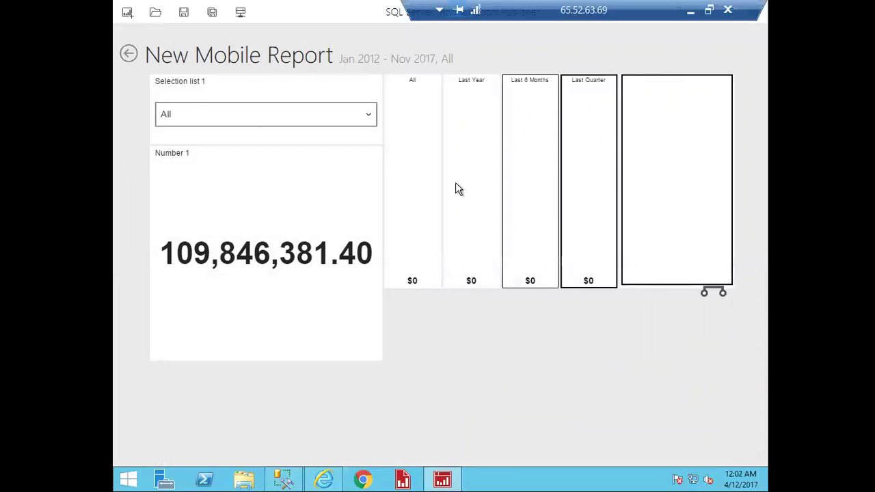
click(127, 55)
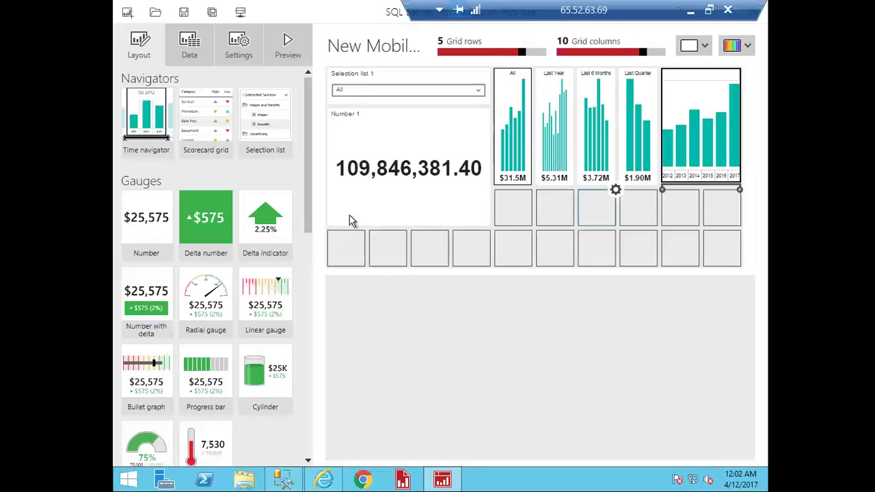
- Examine the time navigator's data properties and the SimulatedTable rows behind it, and preview the report
click(194, 43)
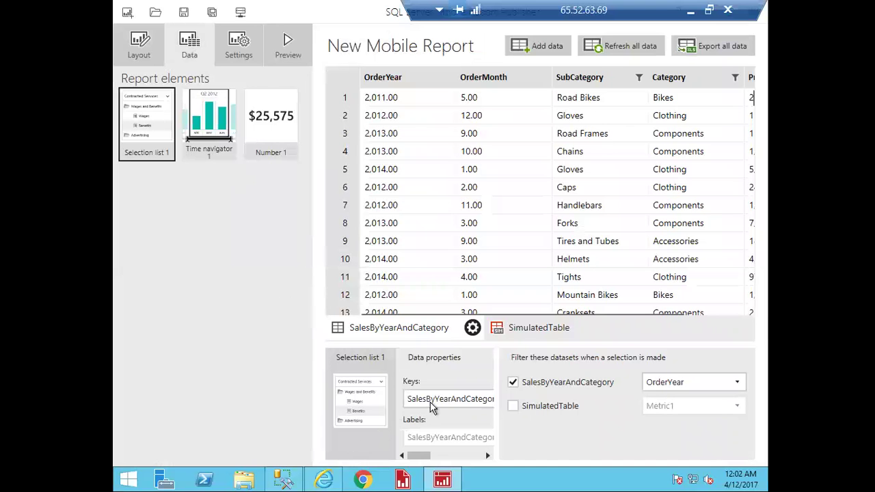
drag(427, 458, 445, 405)
click(210, 127)
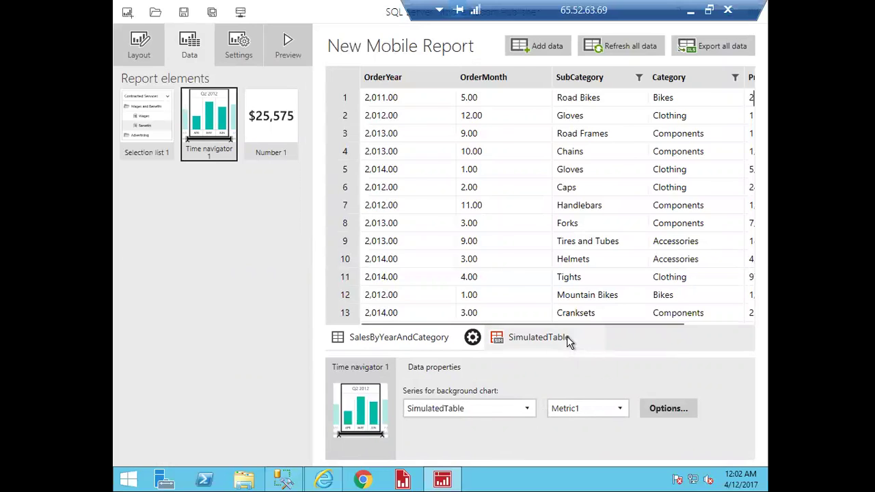
click(538, 337)
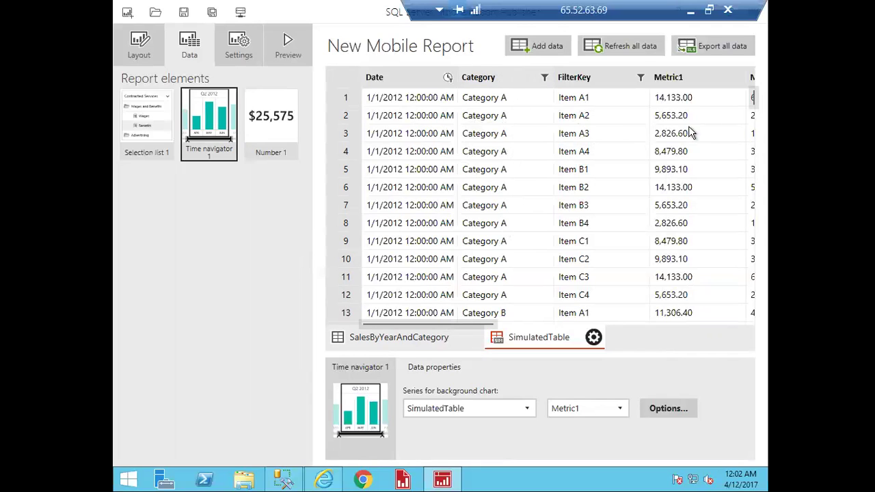
click(141, 45)
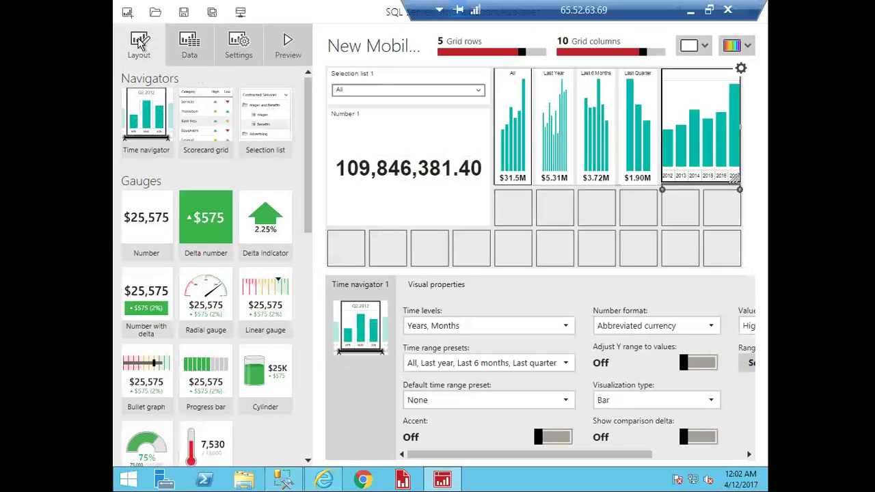
click(288, 45)
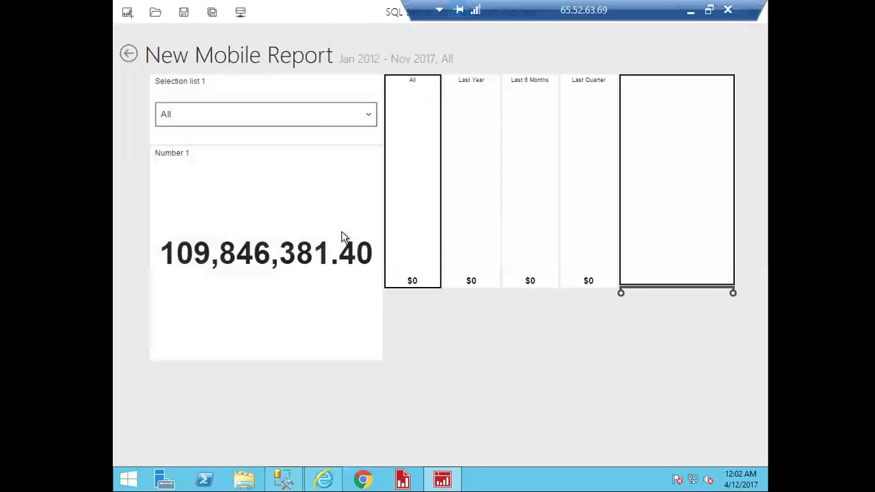
- Replace the time navigator with a delta indicator of three columns by three rows beside the number gauge
click(128, 55)
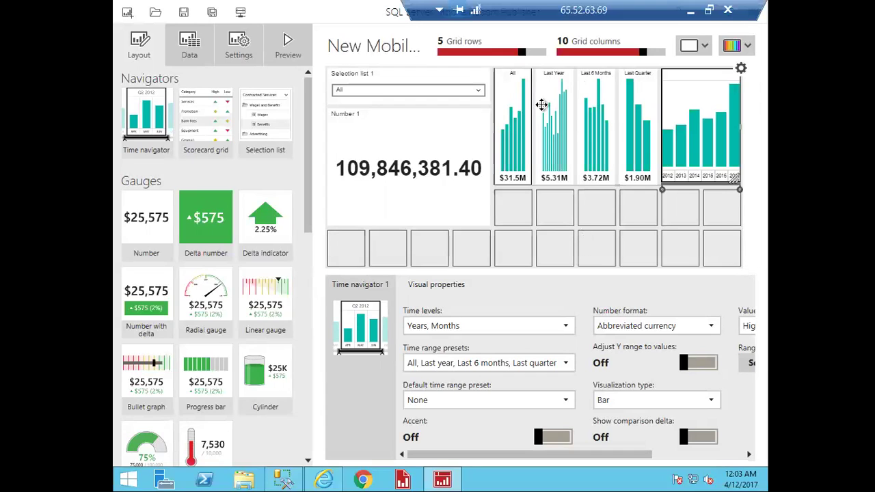
key(Delete)
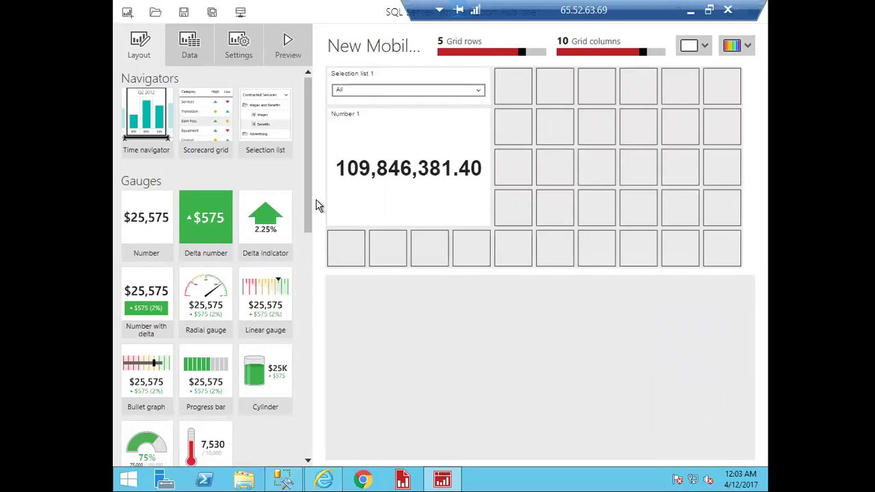
drag(309, 205, 312, 232)
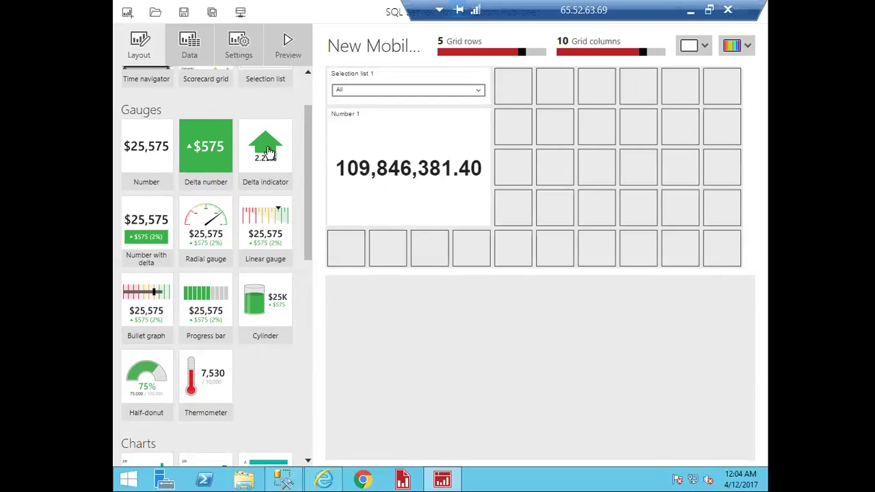
click(360, 161)
drag(266, 154, 548, 168)
drag(526, 140, 611, 220)
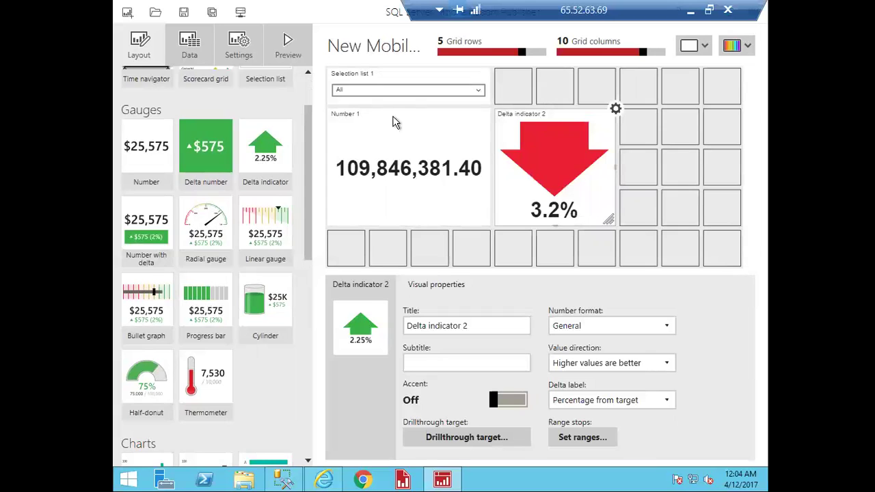
- Examine the delta indicator's data properties, its available datasets and the columns of the SalesByYearAndCategory dataset
click(191, 48)
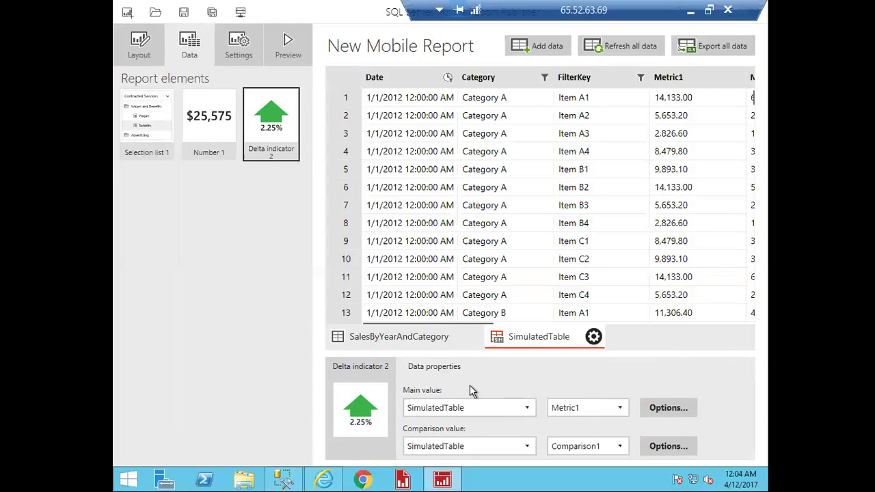
click(530, 408)
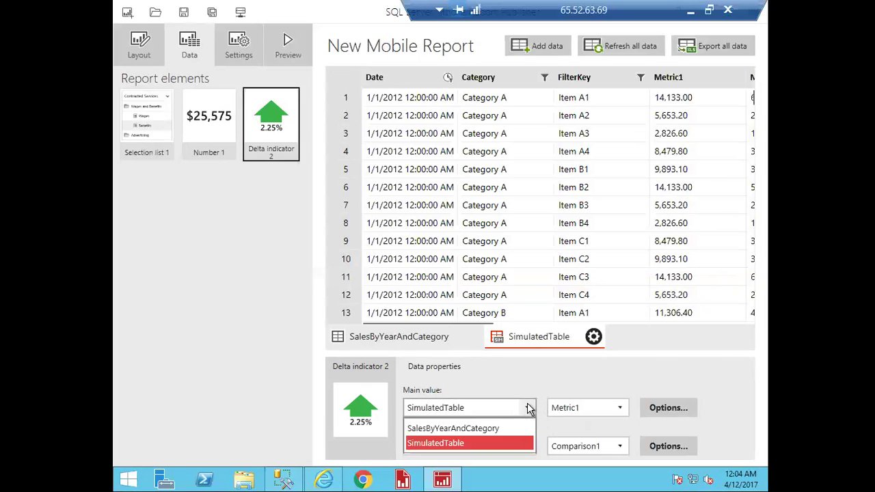
click(530, 408)
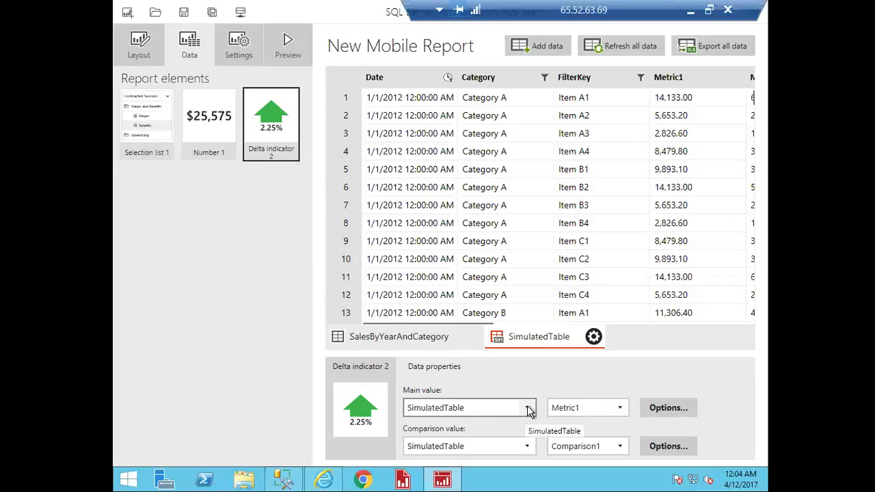
click(530, 409)
click(530, 409)
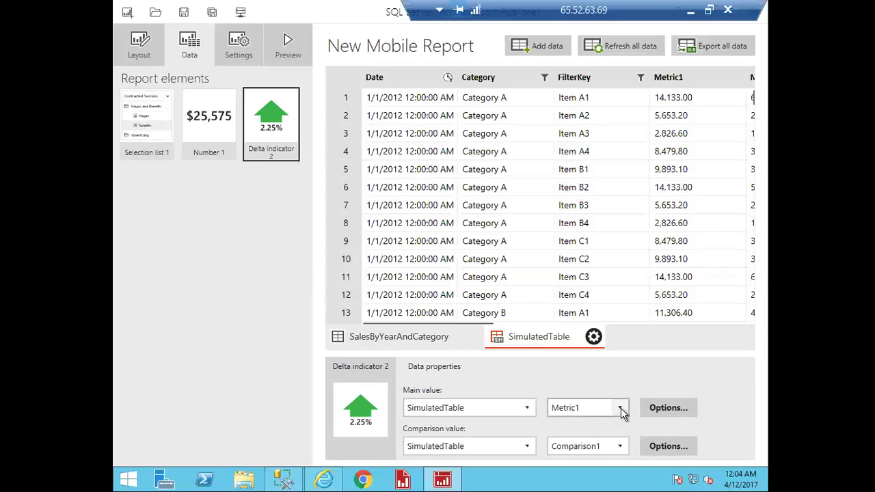
click(417, 340)
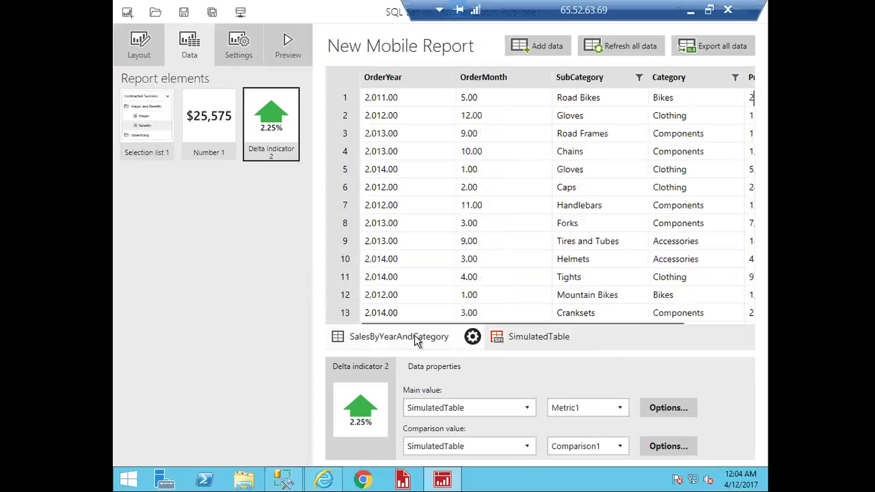
drag(556, 328, 676, 342)
drag(531, 323, 473, 318)
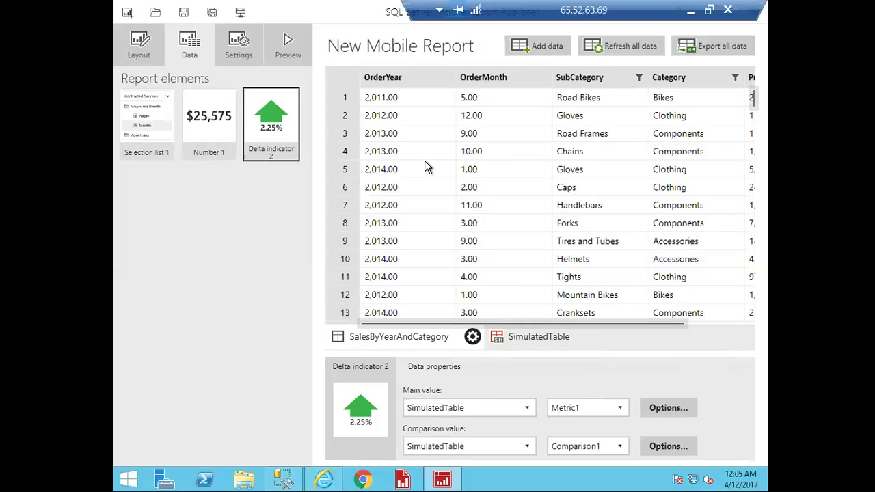
- Set the delta indicator's main value to OrderYear from the SalesByYearAndCategory dataset
click(623, 410)
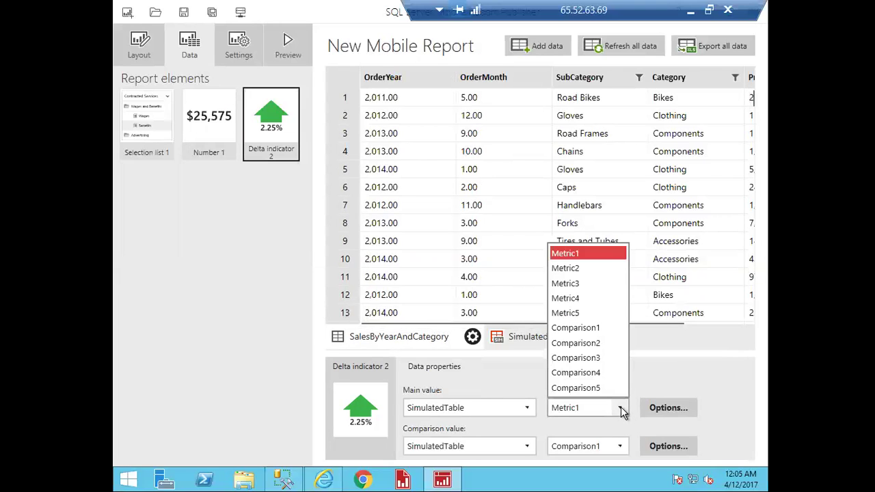
click(555, 407)
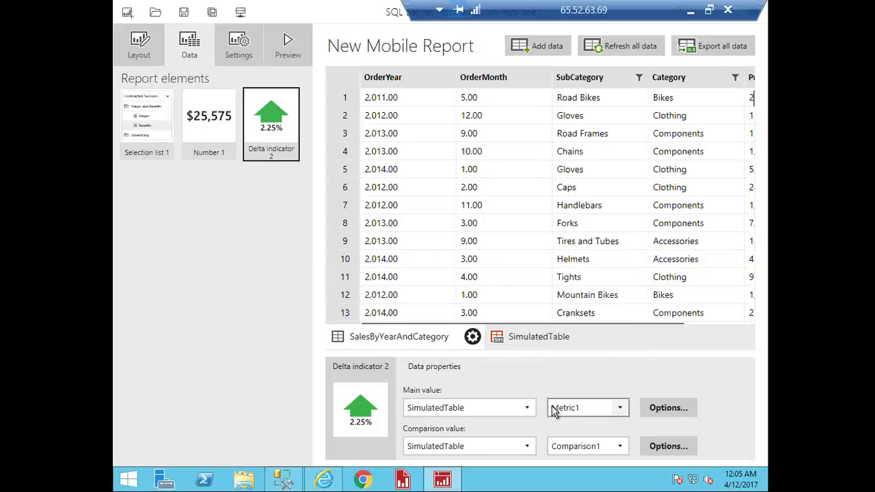
click(527, 408)
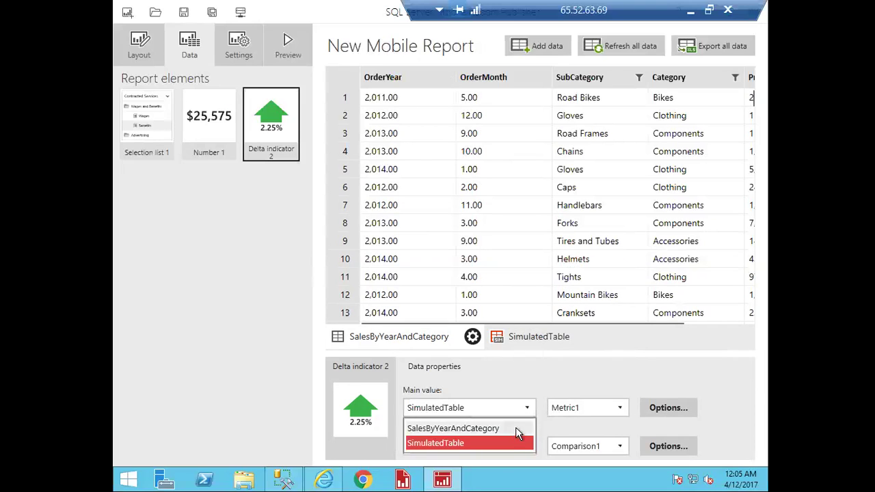
click(515, 427)
click(620, 409)
click(620, 410)
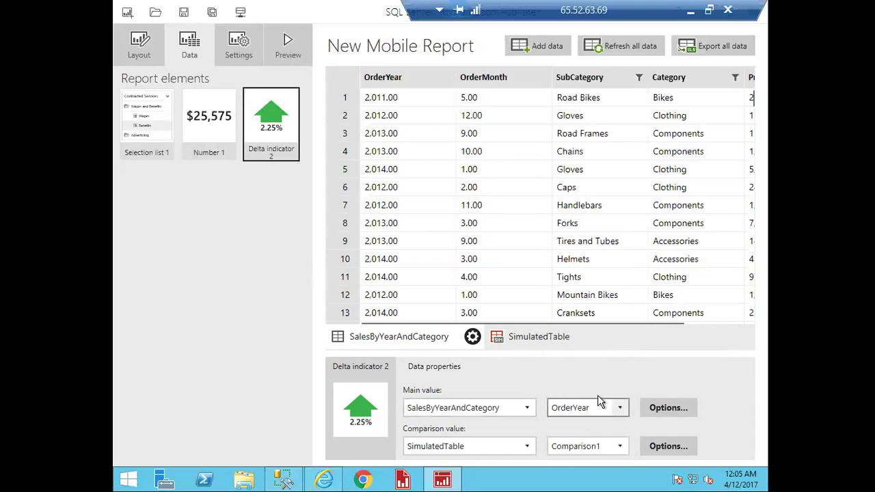
- Set the delta indicator's comparison value to OrderMonth from the SalesByYearAndCategory dataset
click(527, 447)
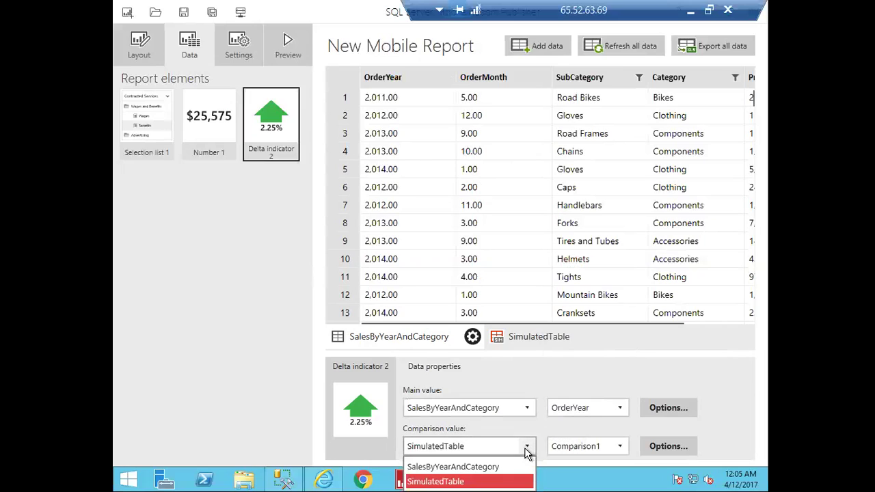
click(520, 466)
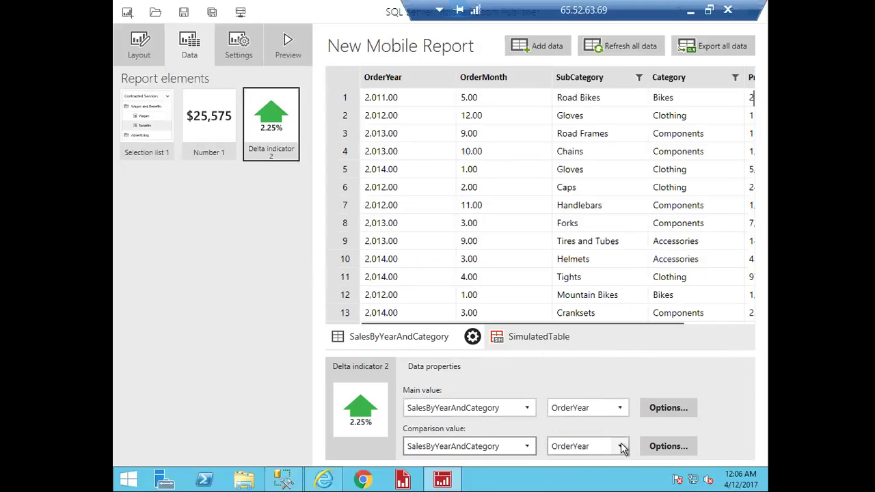
click(619, 446)
click(600, 411)
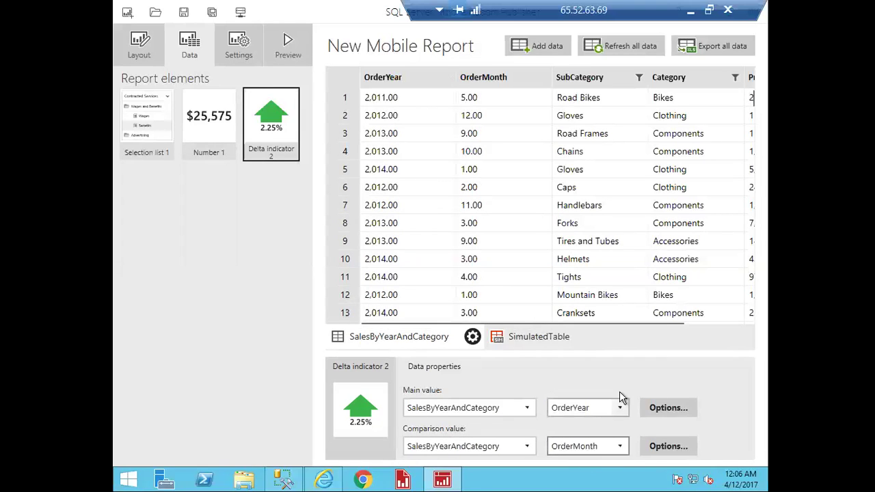
- Preview the mobile report with the delta indicator and return to its data view
click(289, 53)
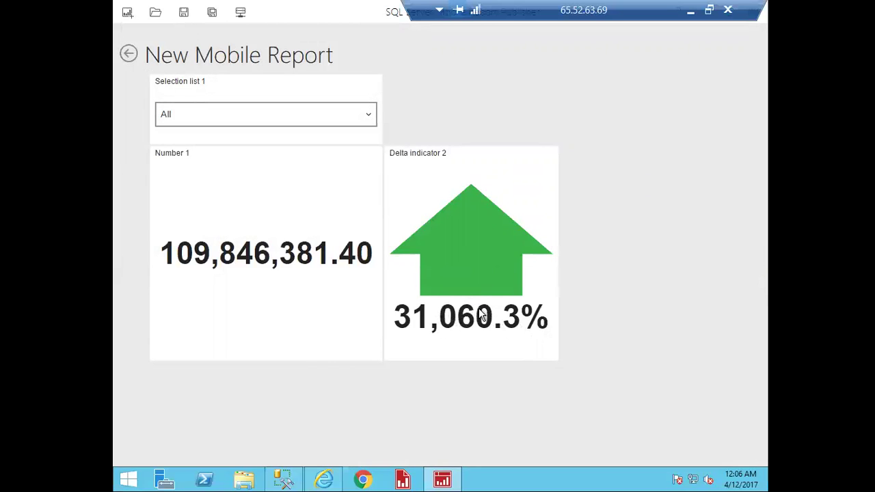
click(129, 54)
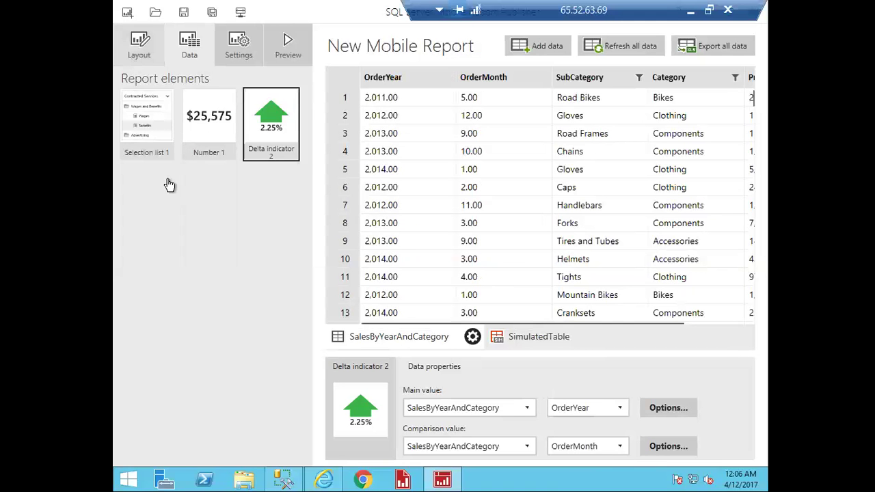
- Examine the number format and value direction options in the delta indicator's visual properties
click(138, 49)
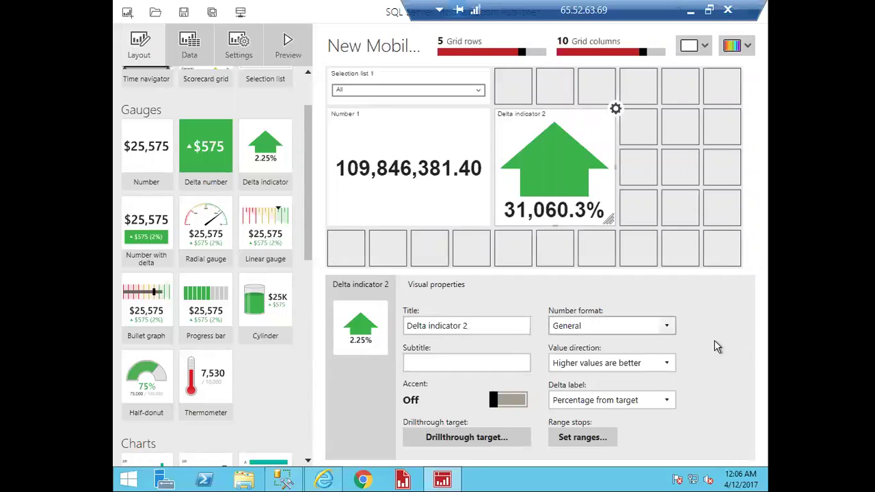
click(668, 326)
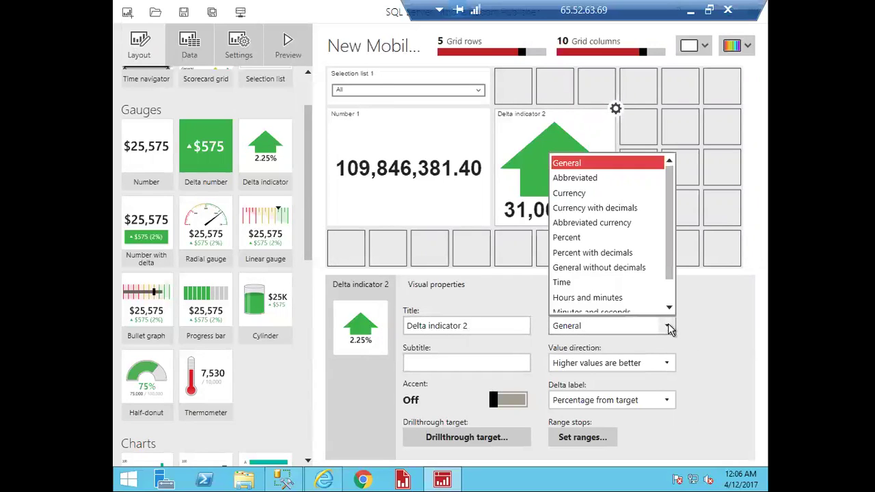
click(668, 326)
click(666, 365)
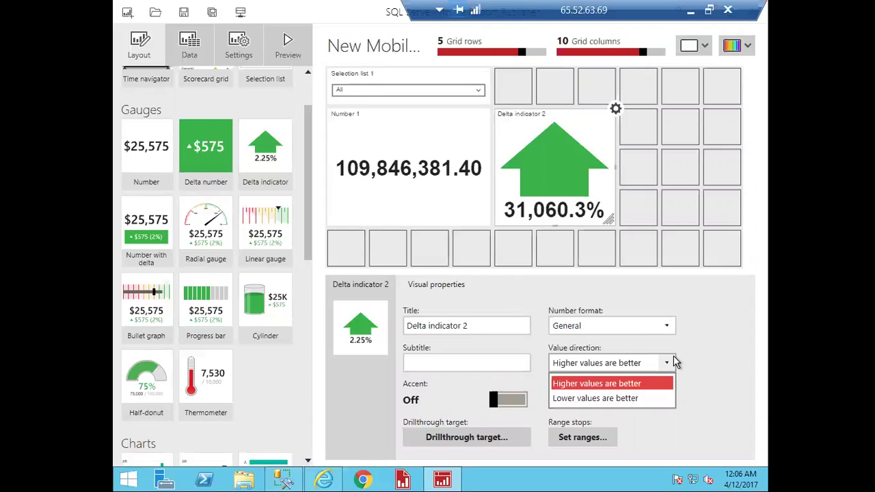
click(673, 357)
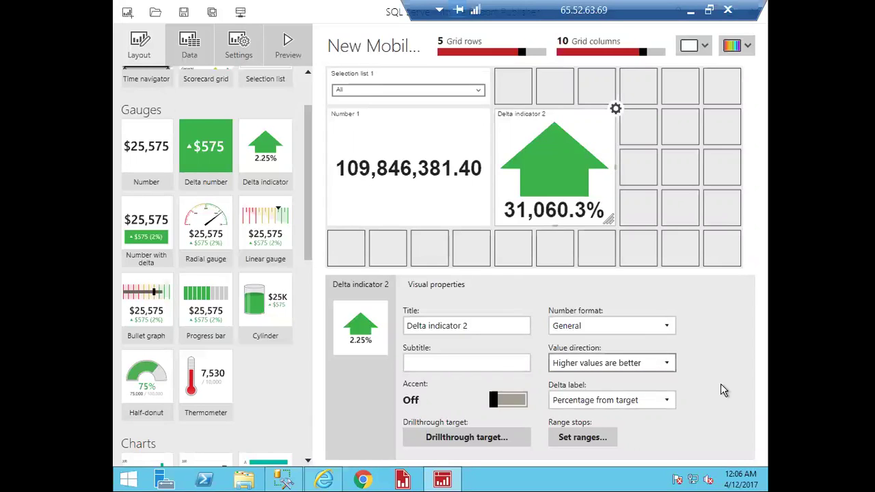
- Try the accent on the delta indicator, switch it off again and inspect the indicator's range stops
click(512, 402)
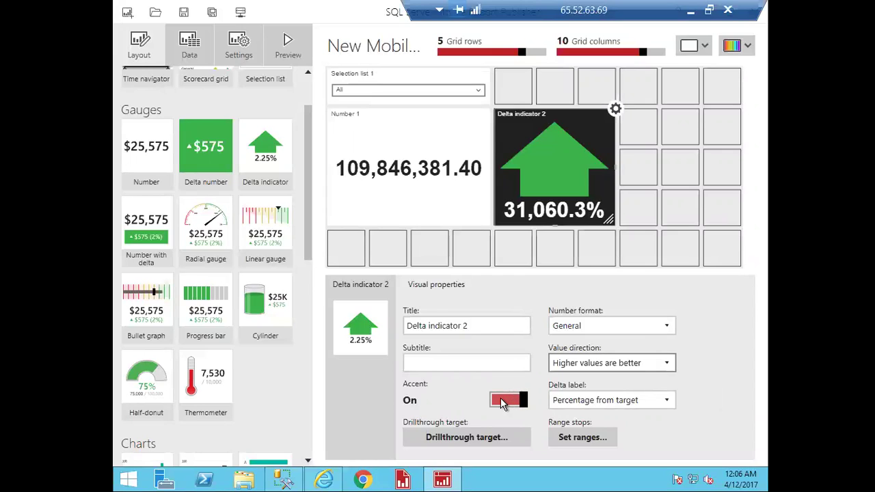
click(499, 399)
click(614, 437)
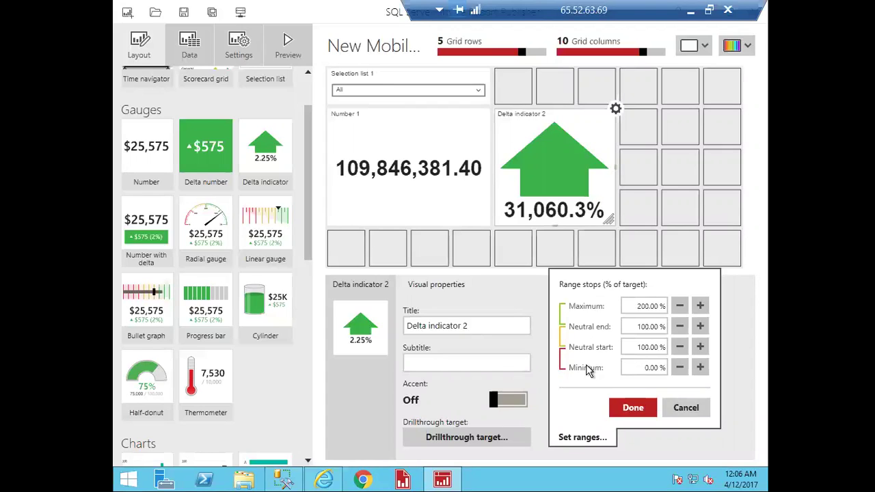
click(666, 463)
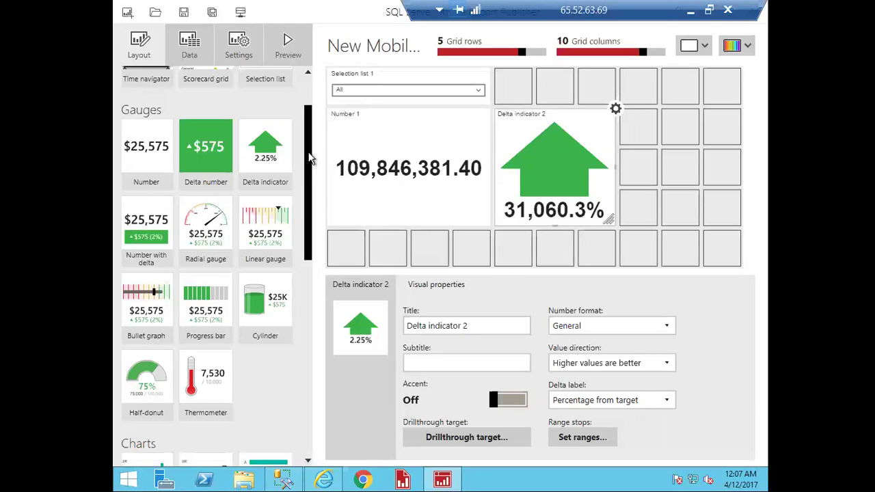
- Set the delta indicator's drillthrough target to the mobile report Sample Report with Simulated Data, keeping default values for its parameters
drag(309, 158, 313, 278)
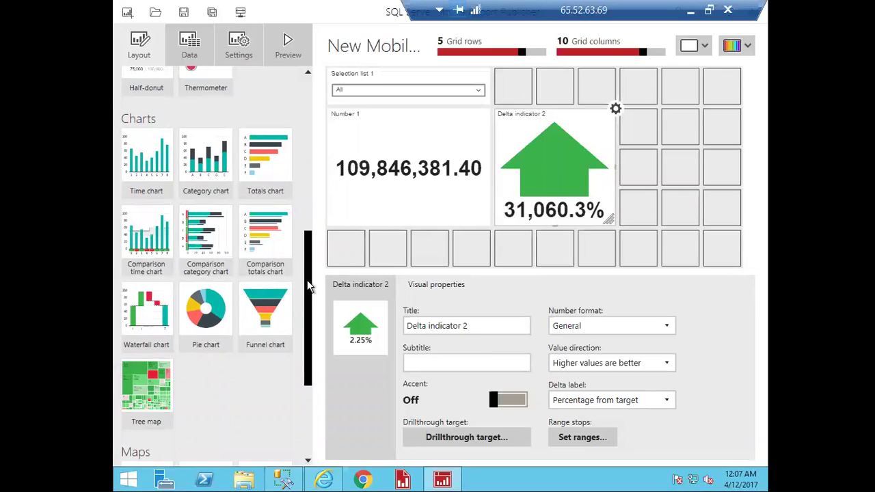
click(436, 437)
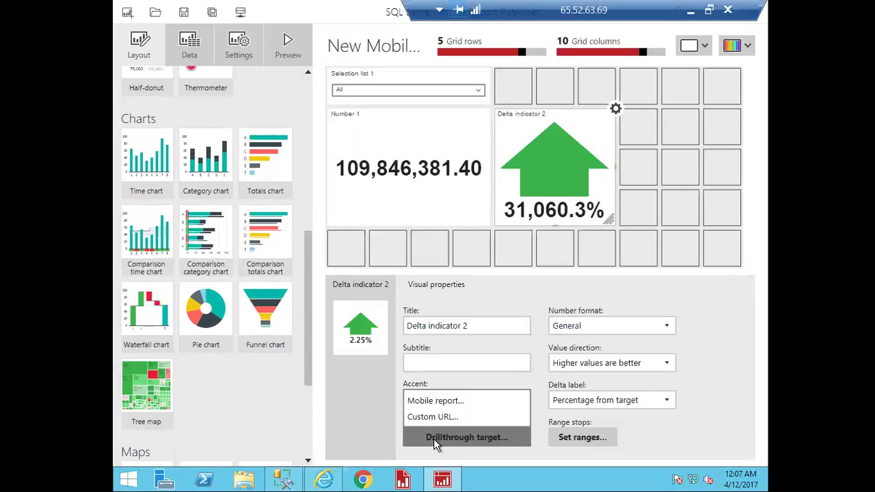
click(443, 402)
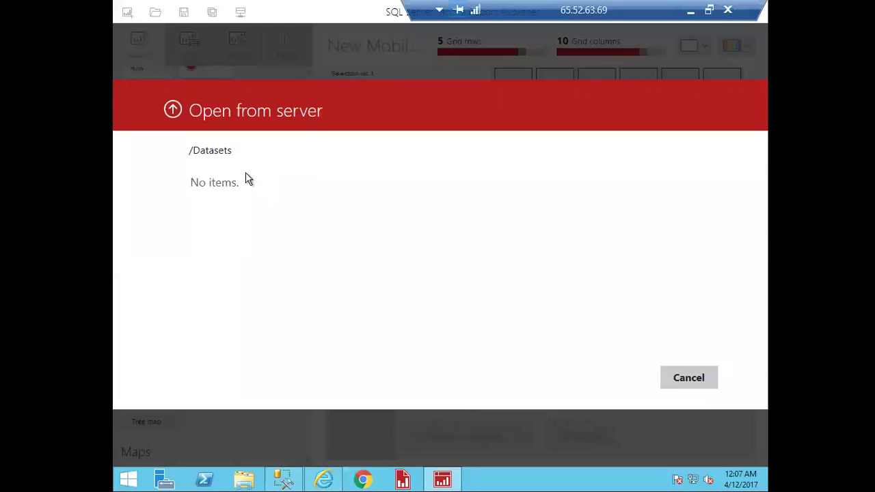
click(172, 110)
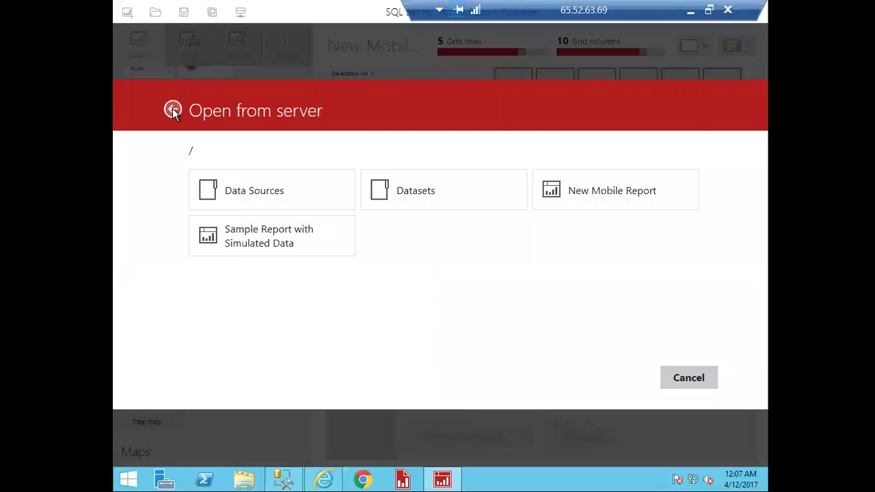
click(252, 246)
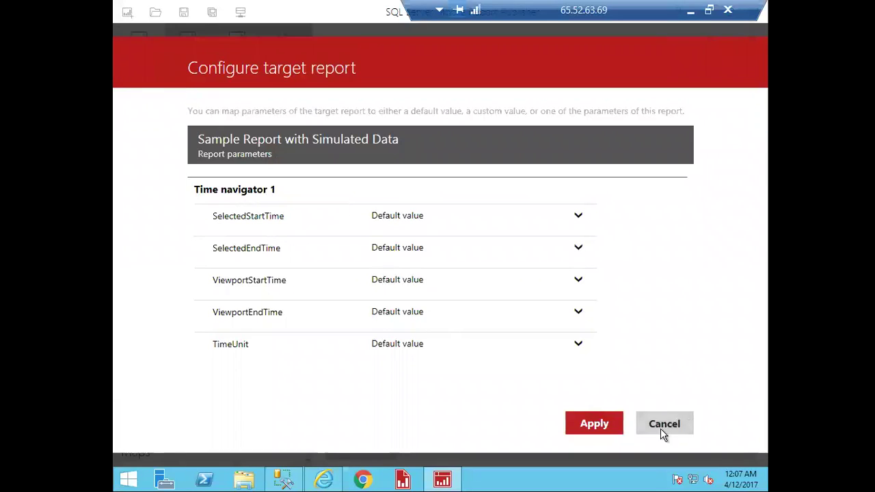
click(594, 424)
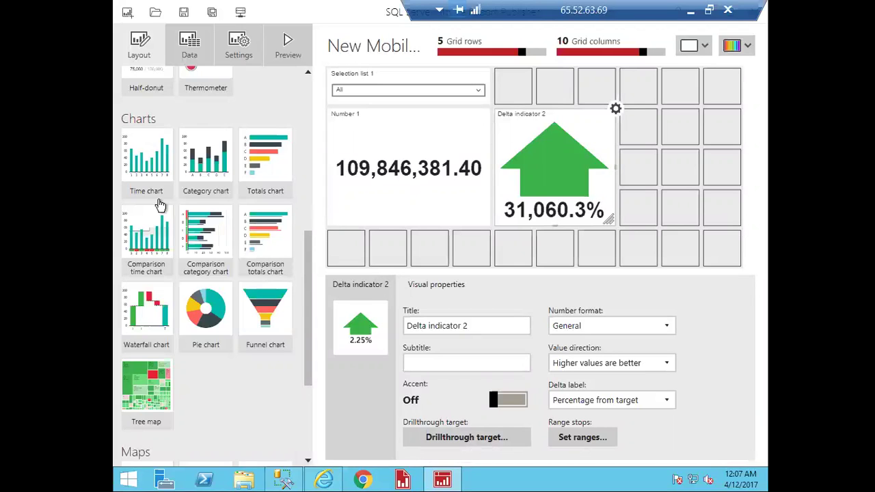
- Replace the number gauge and delta indicator with a category chart of seven columns by four rows below the selection list
mouse_move(306, 252)
mouse_down()
mouse_move(303, 116)
mouse_move(291, 158)
mouse_move(293, 270)
mouse_move(294, 259)
mouse_up()
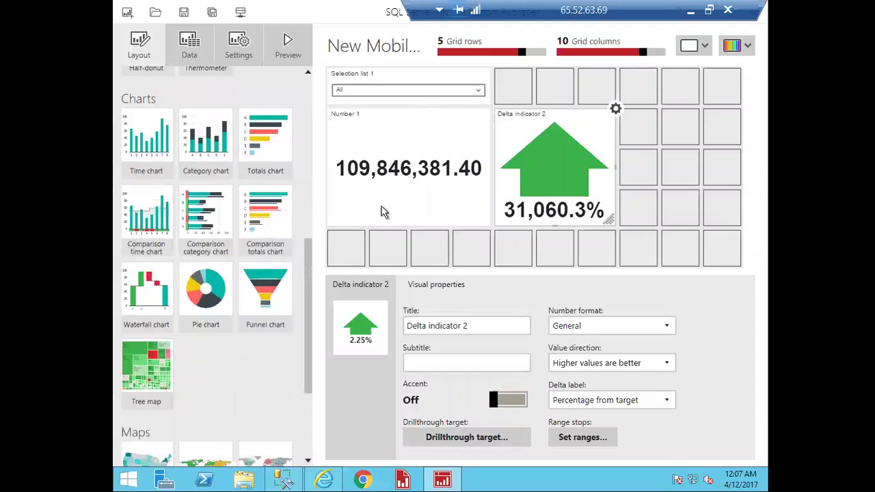
click(409, 169)
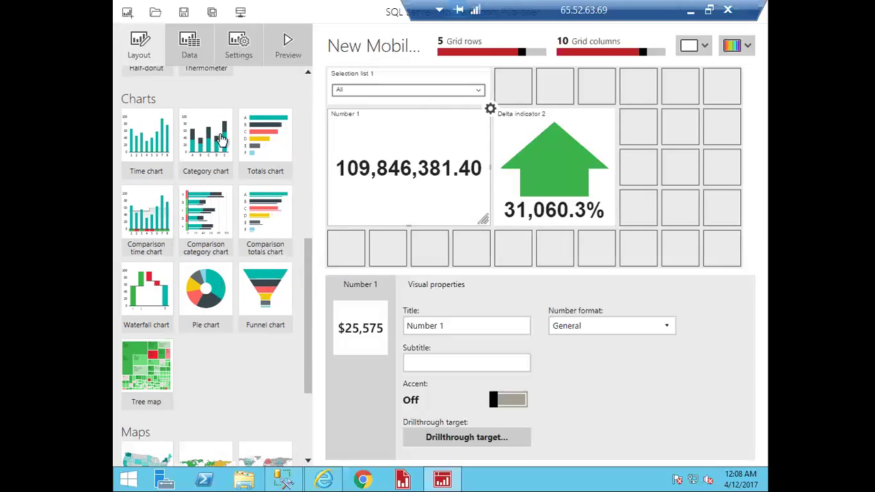
click(533, 169)
key(Delete)
click(457, 181)
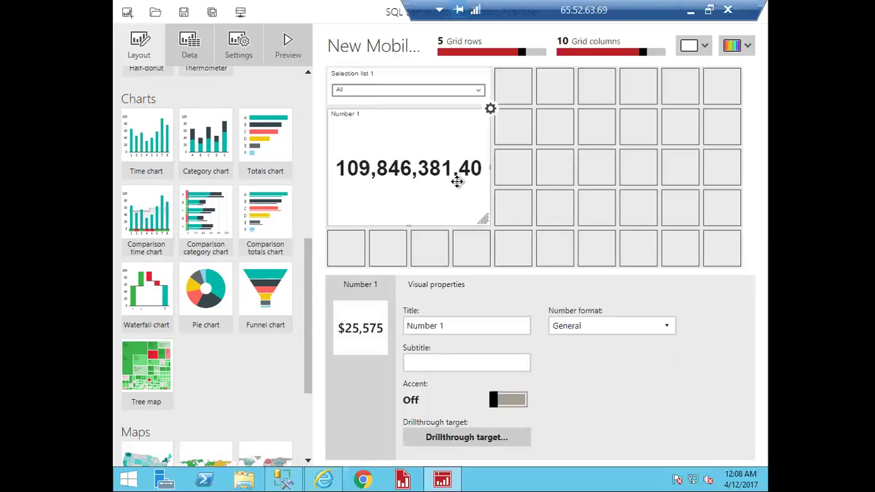
key(Delete)
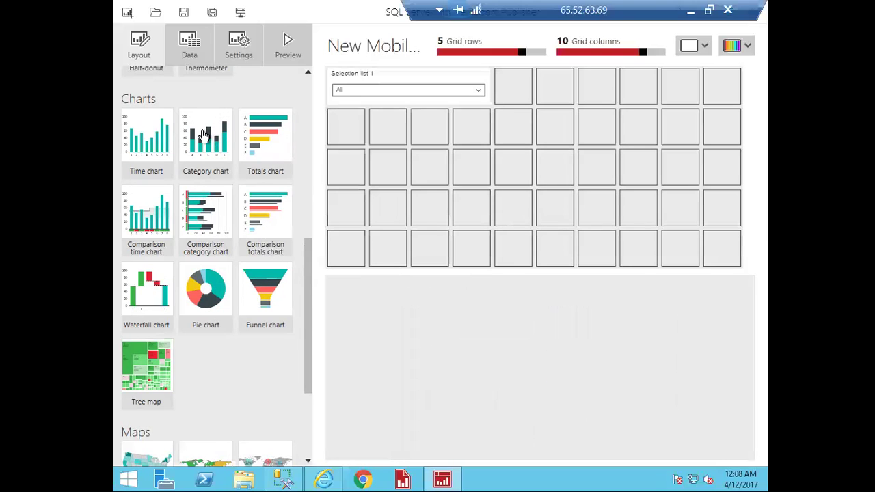
drag(221, 145, 607, 277)
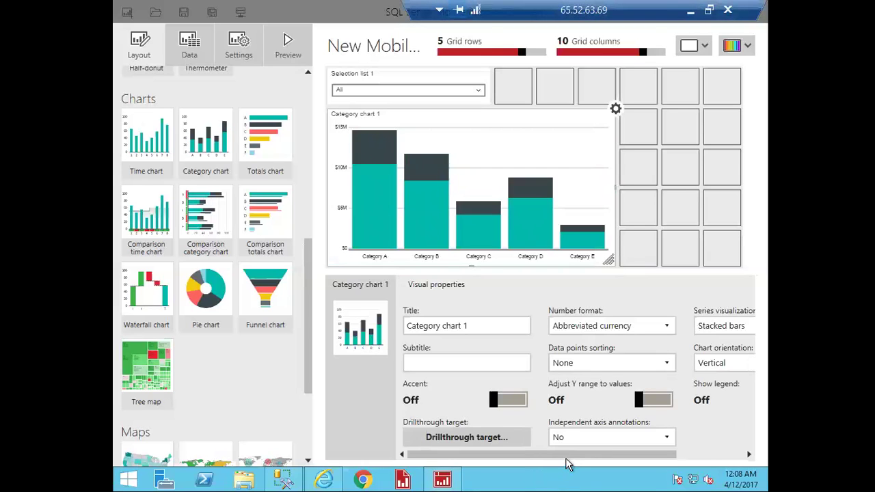
- Try the Stacked 100 bars, Stacked bars and Step area series visualizations on the category chart
drag(567, 455, 679, 474)
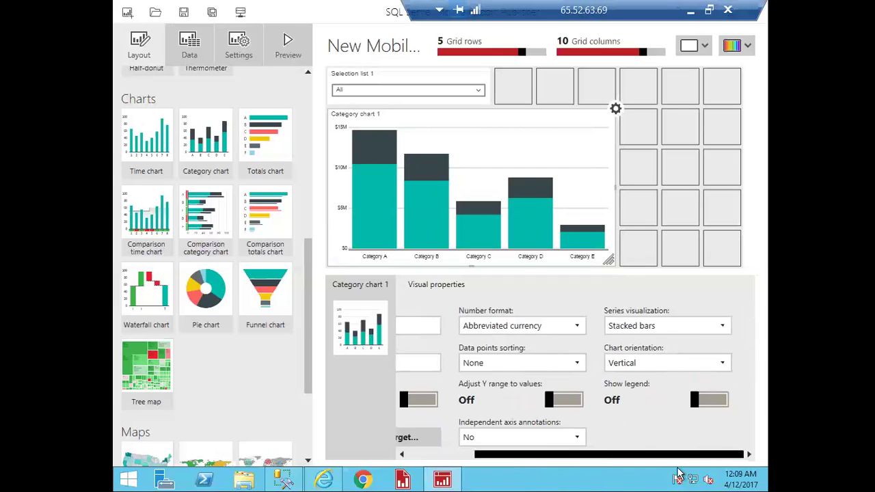
click(725, 326)
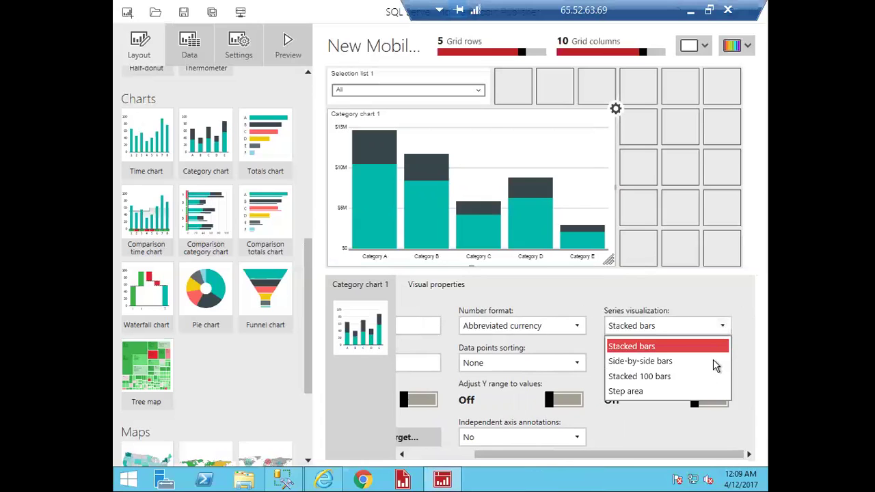
click(708, 380)
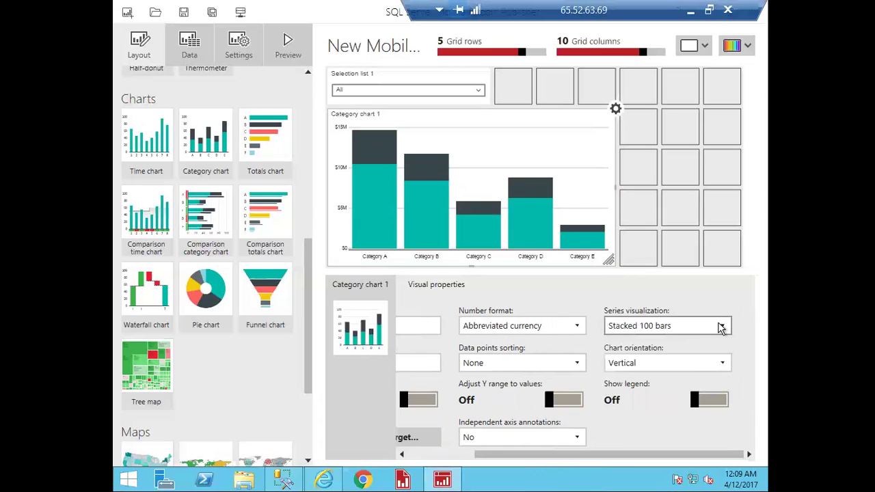
click(721, 326)
click(694, 346)
click(724, 326)
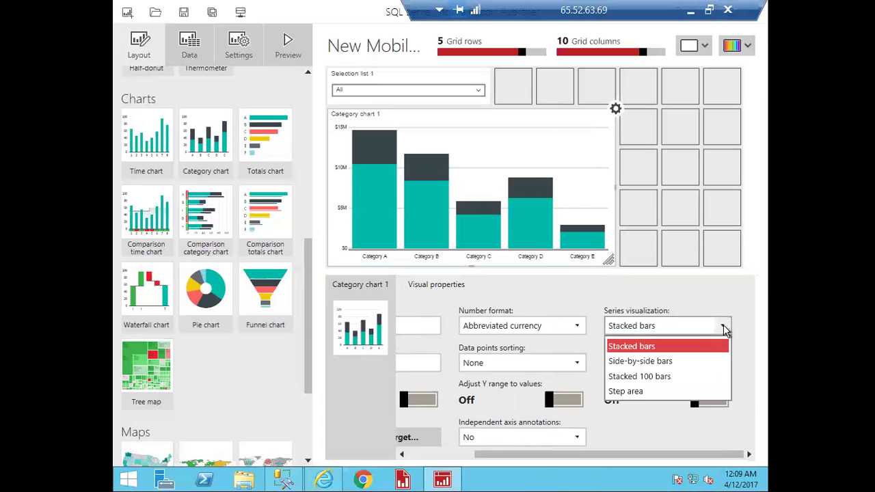
click(643, 391)
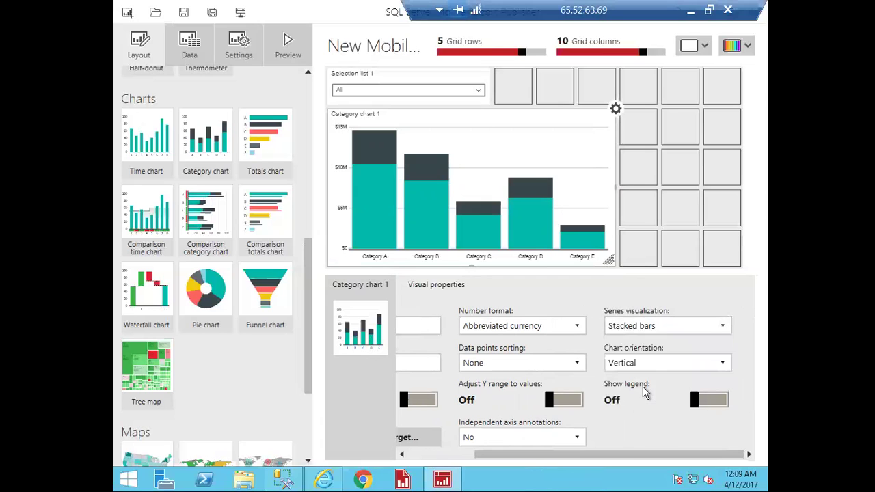
click(725, 326)
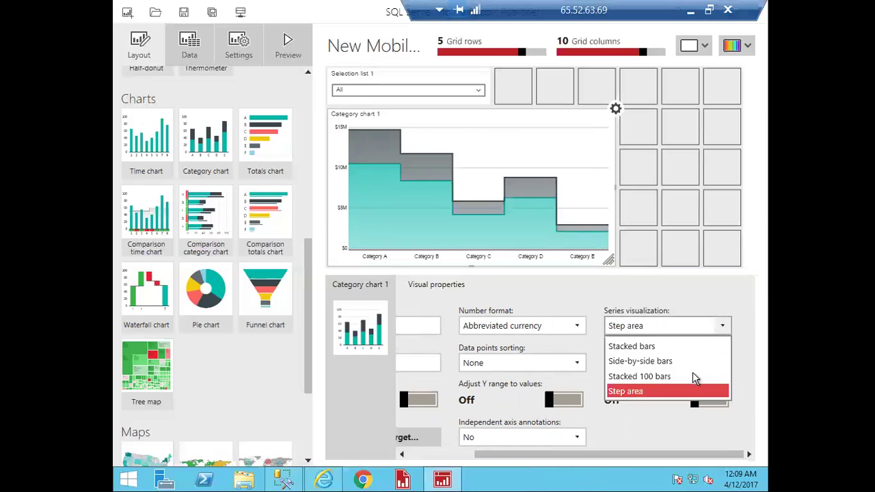
click(691, 376)
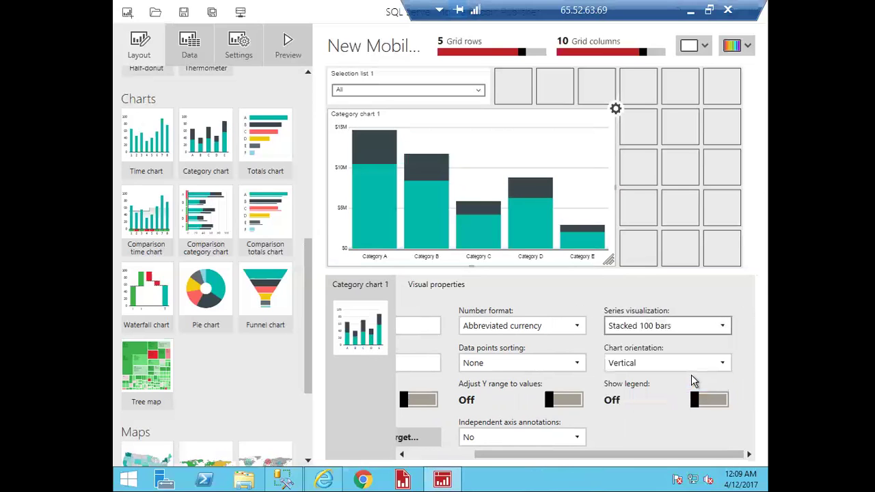
- Set the category chart's series visualization to Side-by-side bars
click(724, 327)
click(724, 326)
click(724, 327)
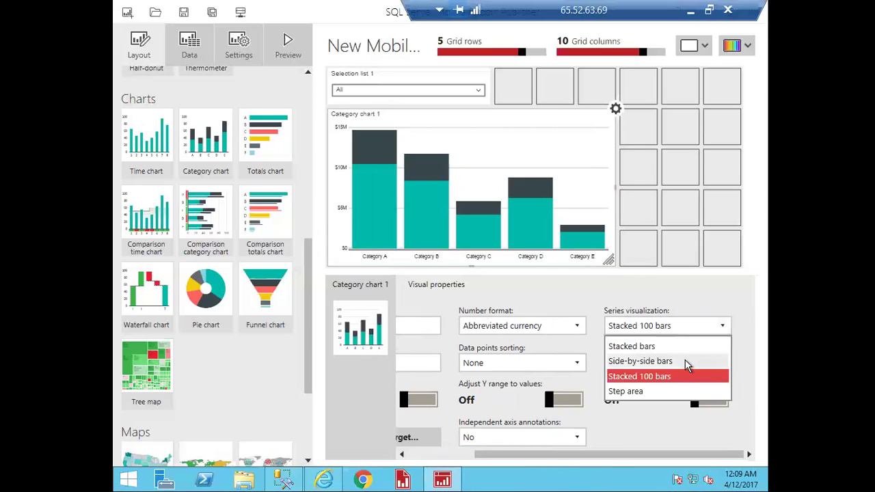
click(685, 360)
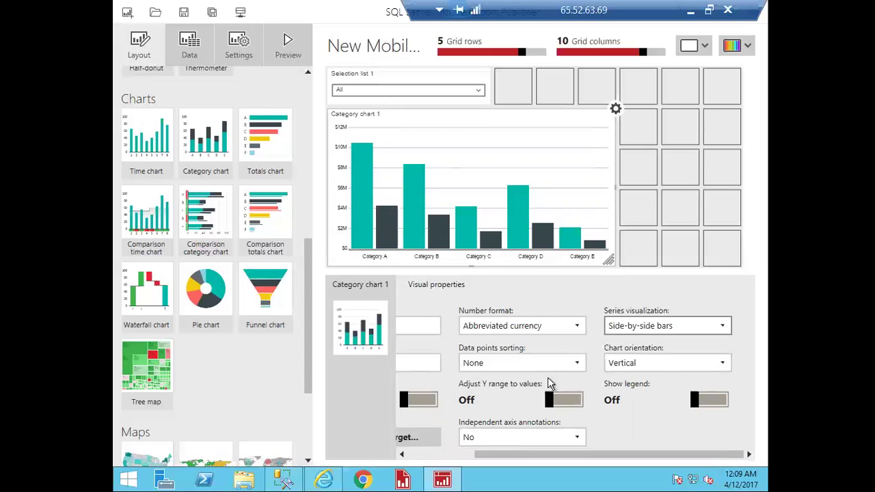
- Turn on adjusting the Y range to values and showing the legend for the category chart
click(577, 406)
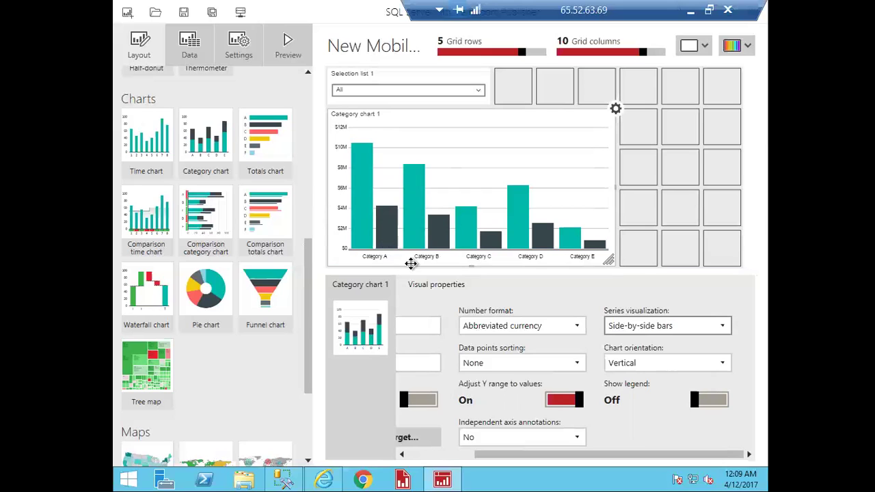
click(562, 401)
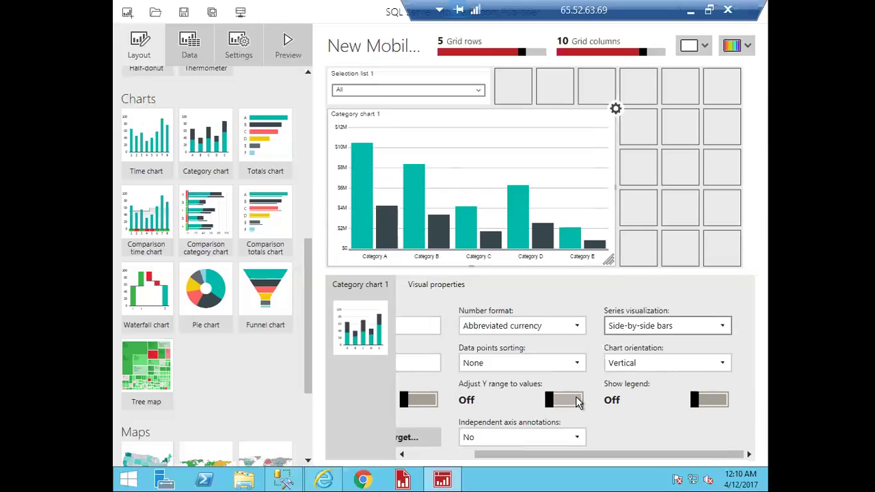
click(576, 402)
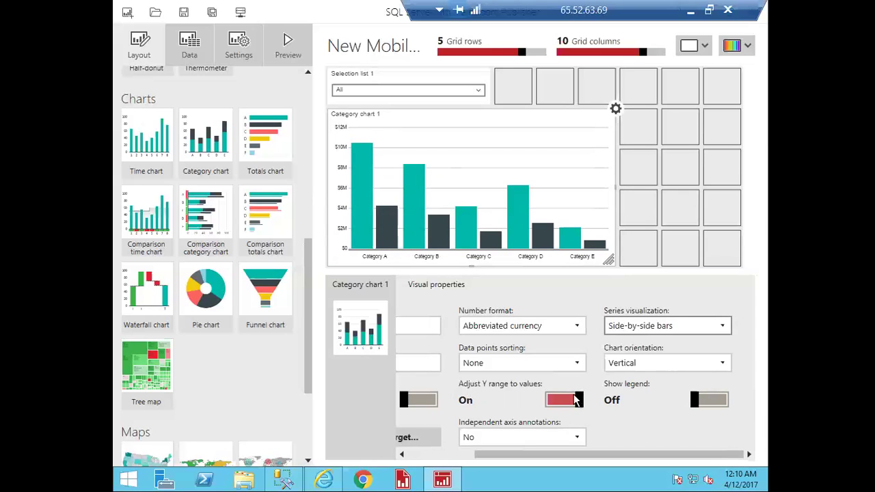
click(717, 400)
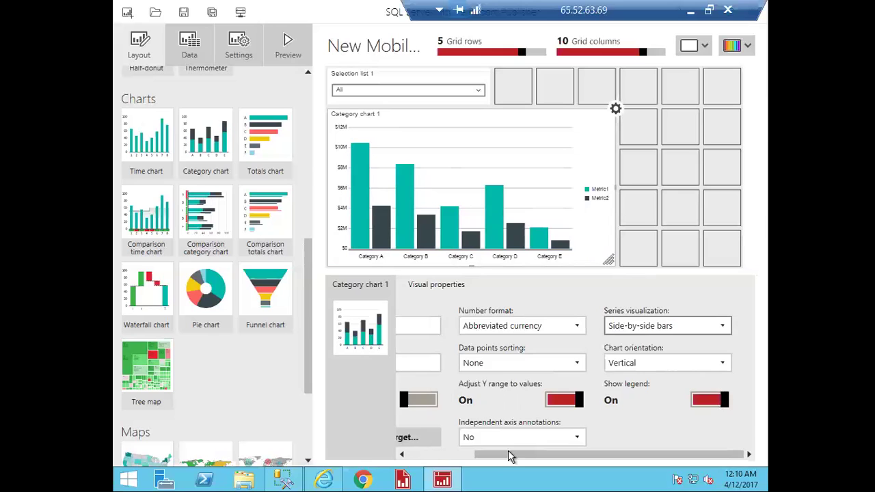
click(457, 454)
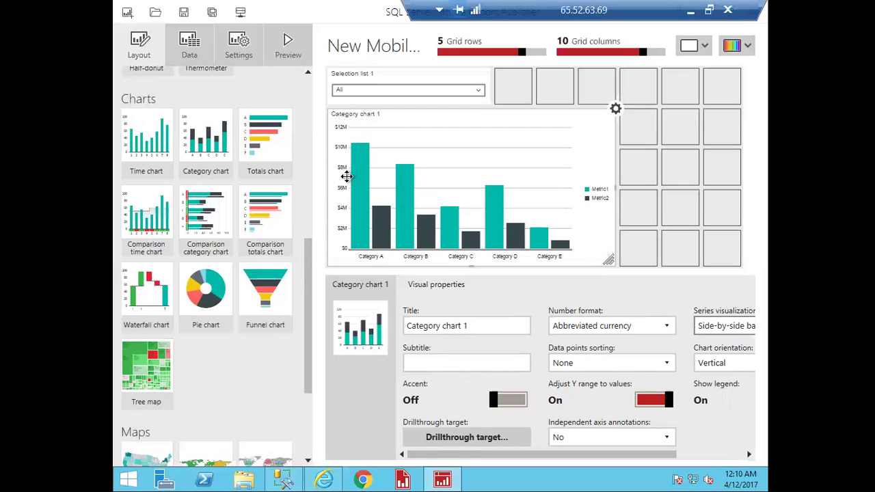
- Bind the category chart's series name field to the SalesByYearAndCategory dataset and check which fields it offers
click(190, 47)
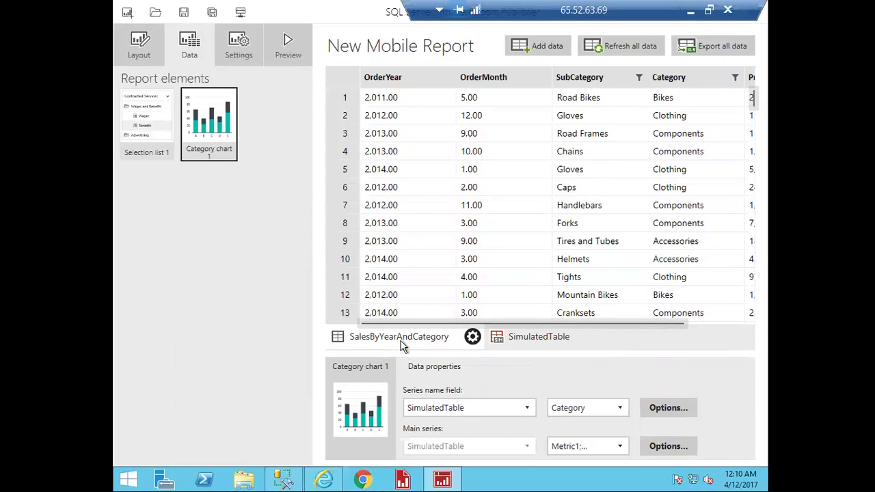
click(527, 410)
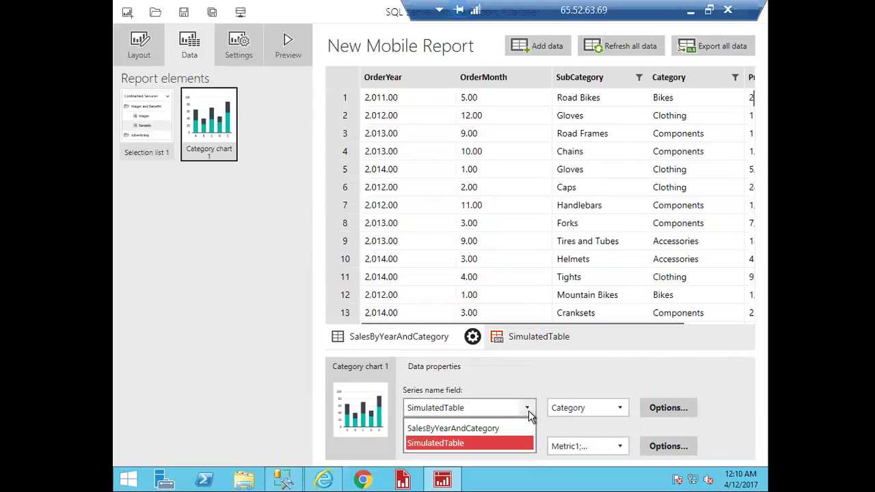
click(517, 430)
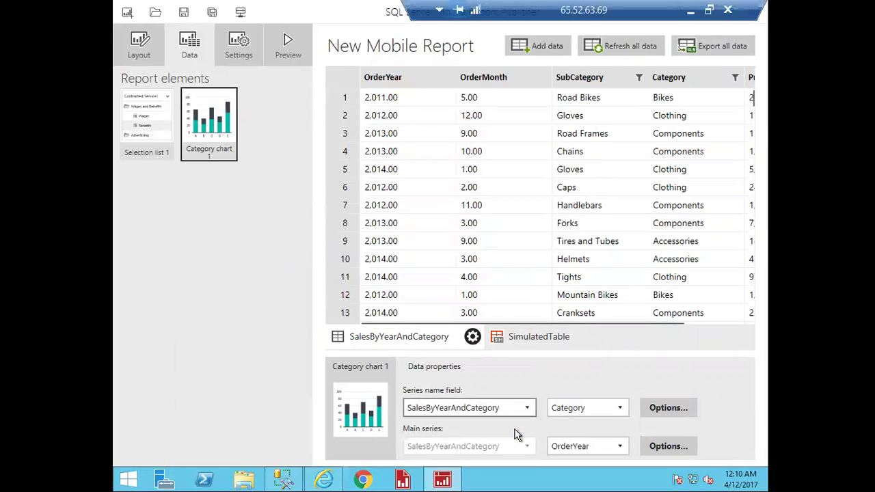
click(621, 408)
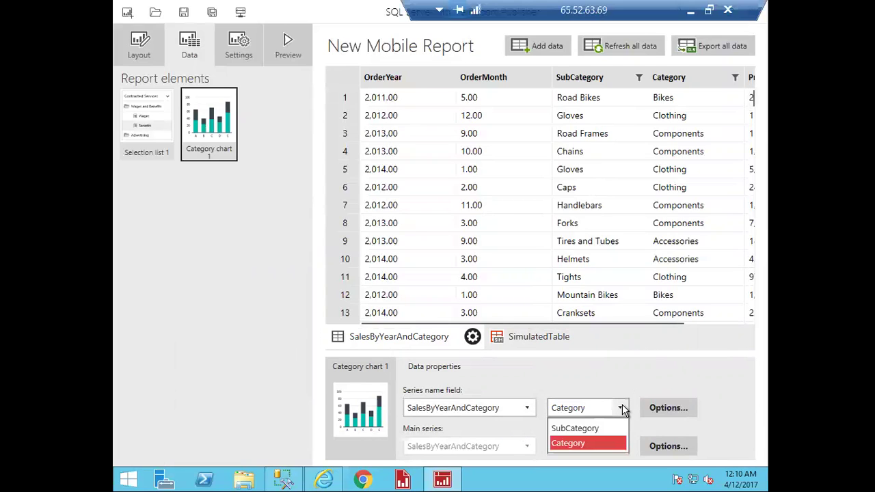
click(622, 408)
click(622, 408)
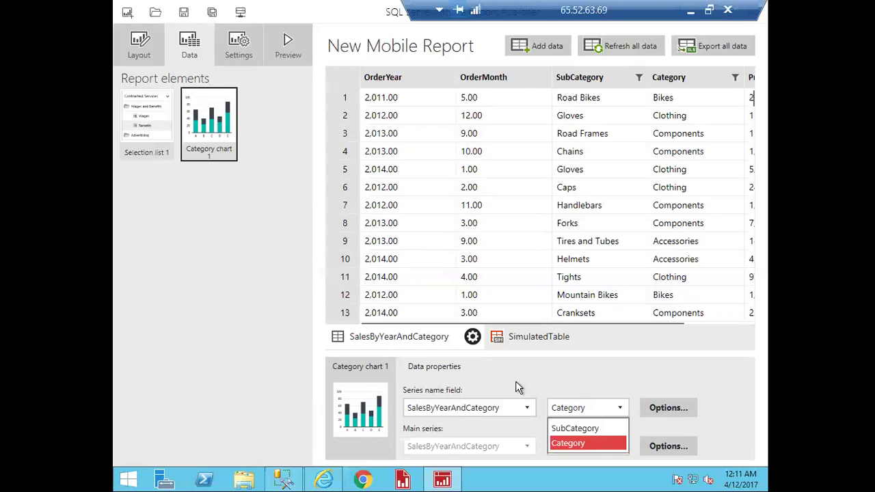
- Add the shared dataset SalesByOrderYearCHAR from the Datasets folder on the localhost/Reports server
click(552, 45)
click(525, 233)
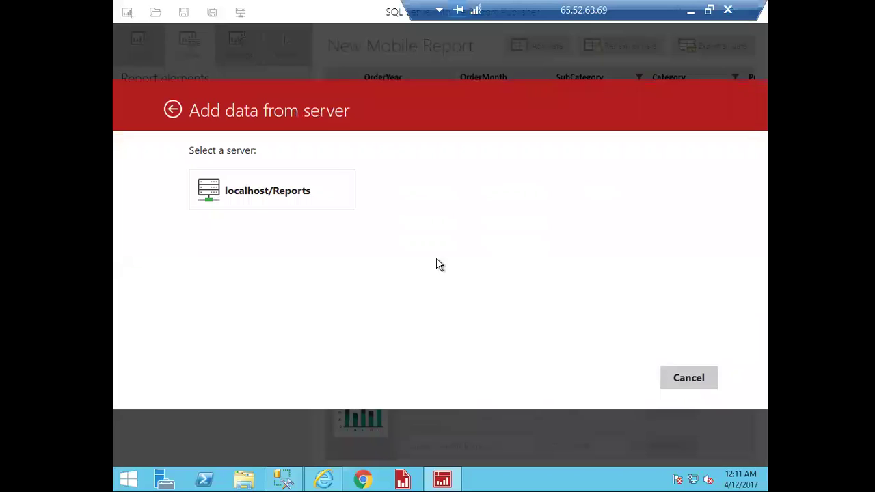
click(261, 198)
click(434, 203)
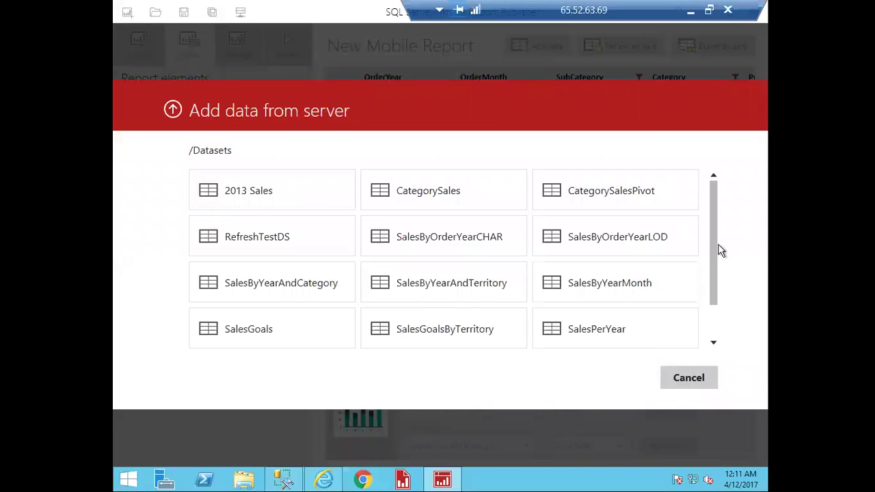
click(443, 239)
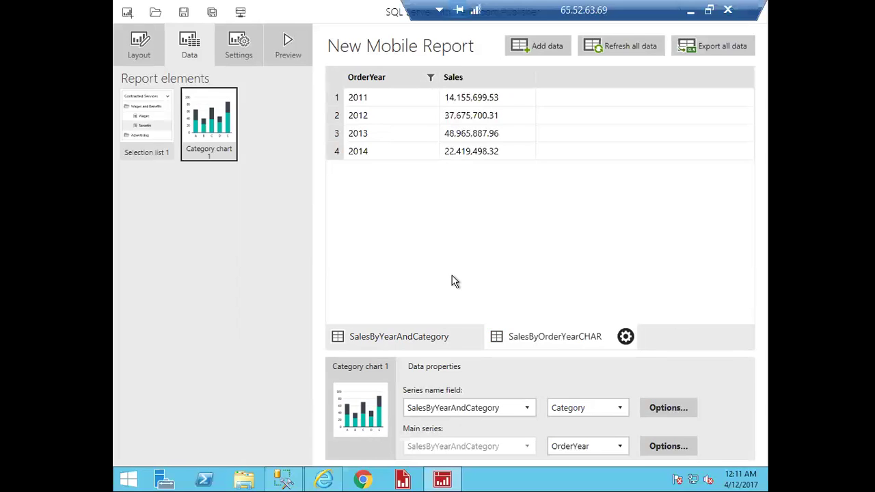
- Bind the category chart to SalesByOrderYearCHAR with OrderYear as series name and Sales as main series, and view it in the layout
click(523, 407)
click(480, 443)
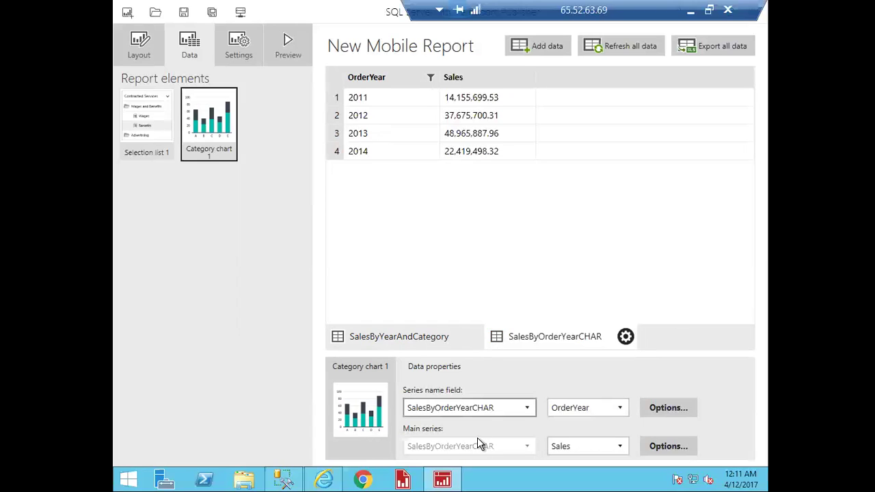
click(620, 408)
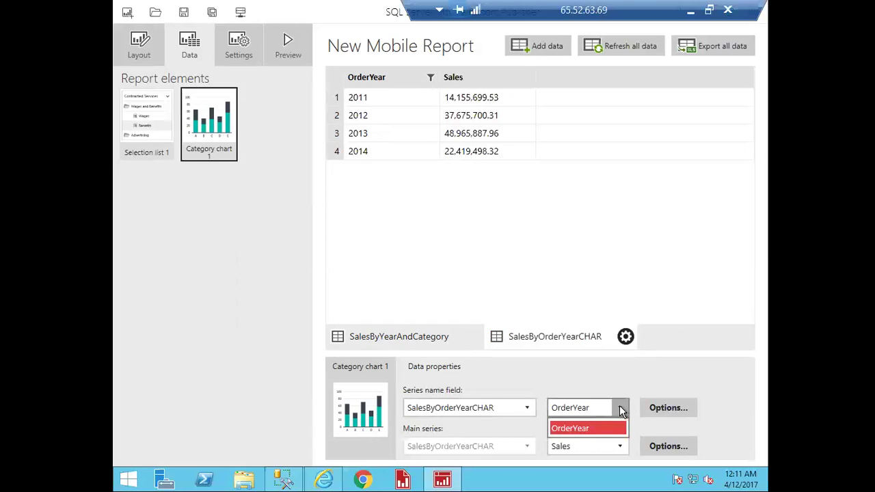
click(621, 409)
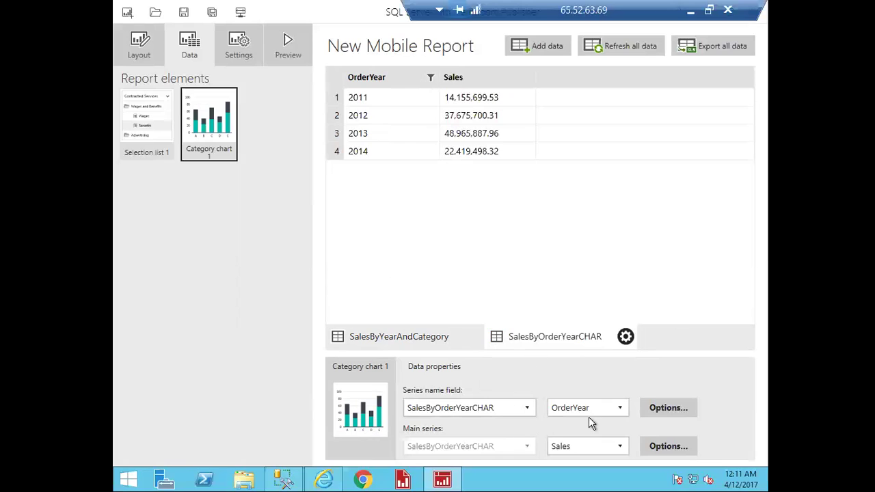
click(619, 445)
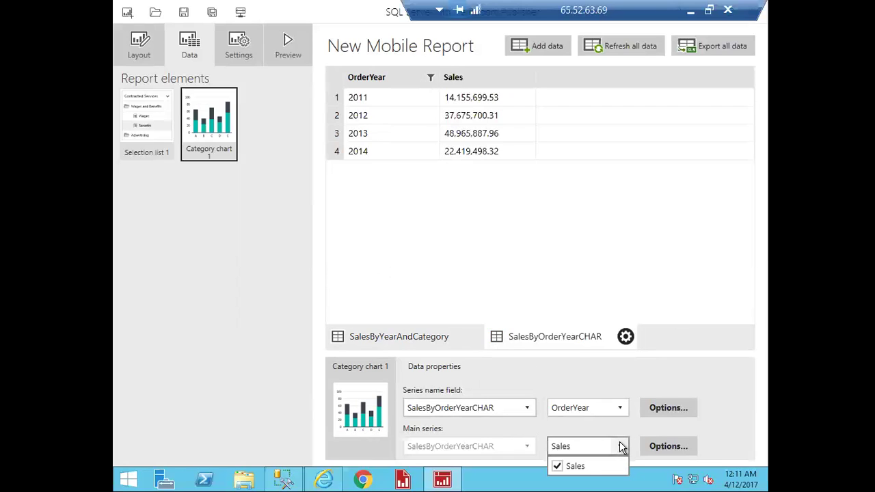
click(619, 446)
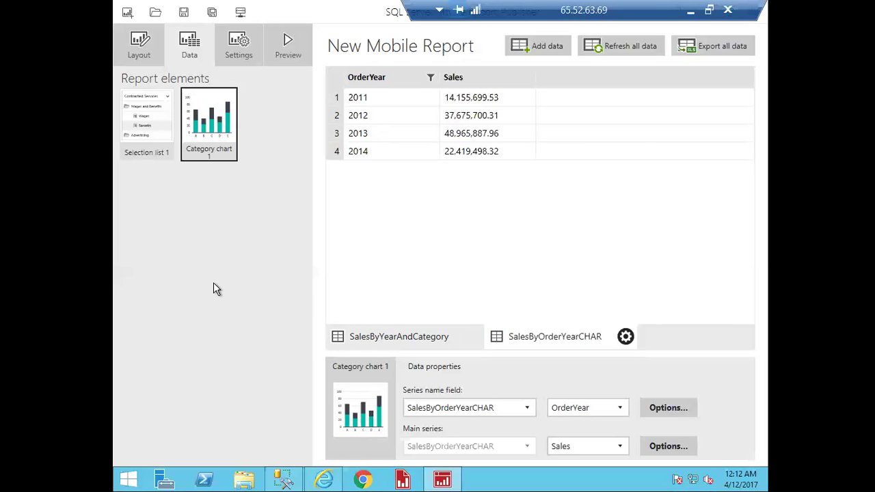
click(132, 48)
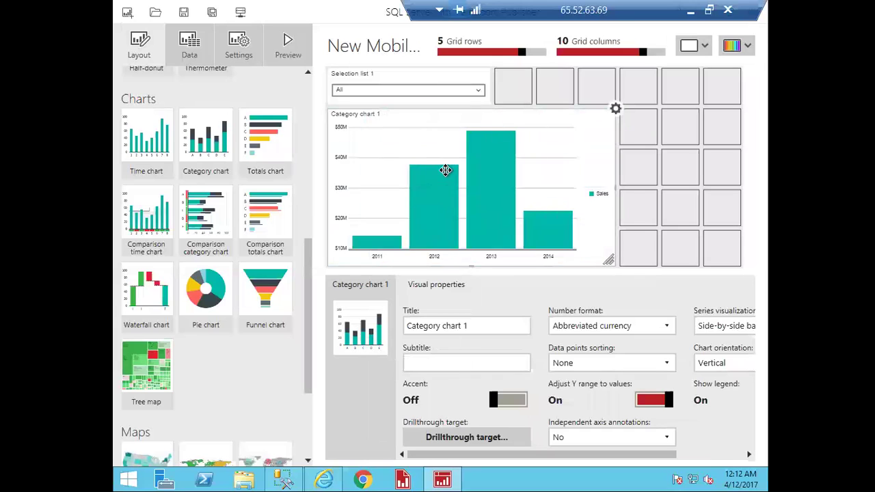
- Replace the category chart with a tree map of six columns by four rows below the selection list
key(Delete)
drag(146, 374, 486, 261)
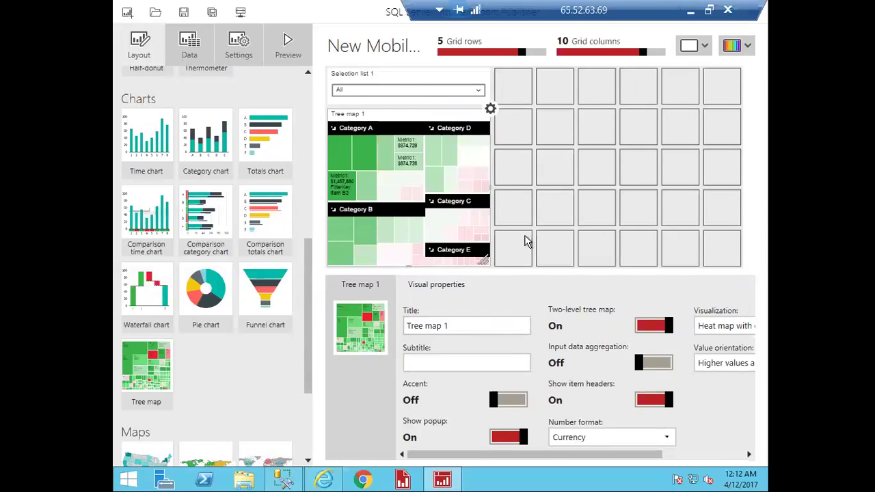
drag(489, 187, 573, 198)
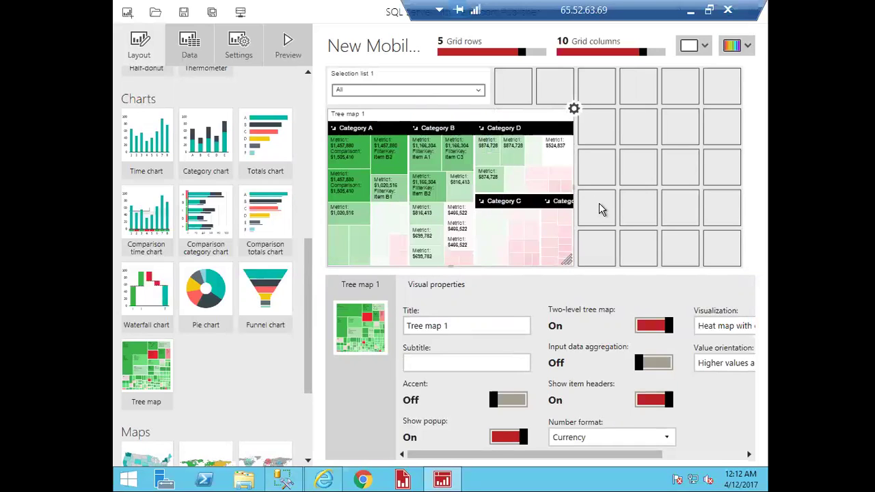
drag(531, 460, 506, 458)
- Turn off the two-level option of the tree map and compare its data properties with and without grouping
click(189, 49)
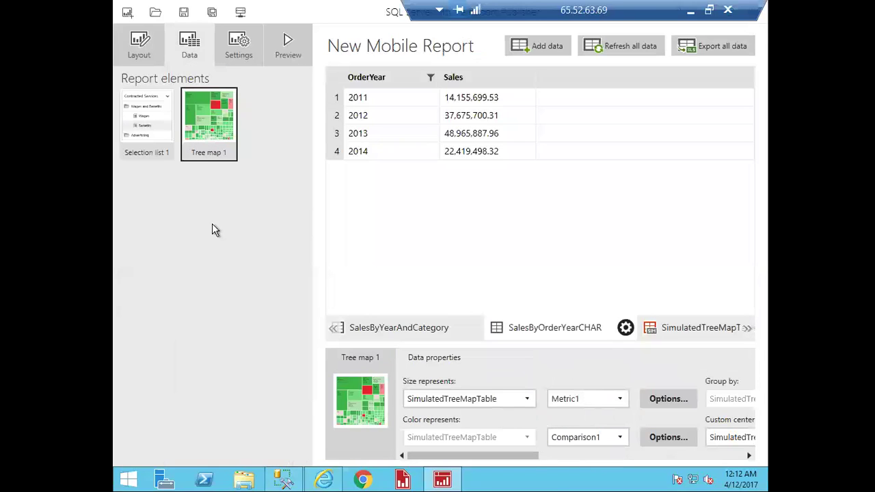
drag(443, 462, 416, 446)
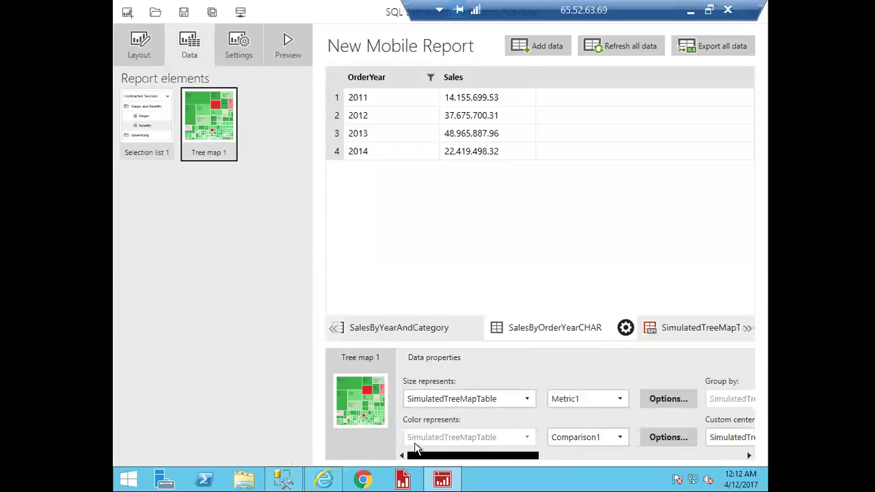
click(146, 52)
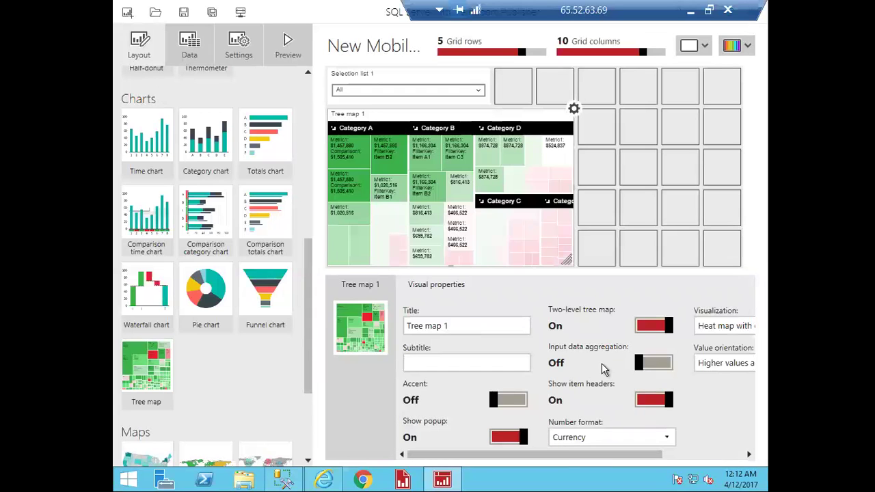
click(646, 326)
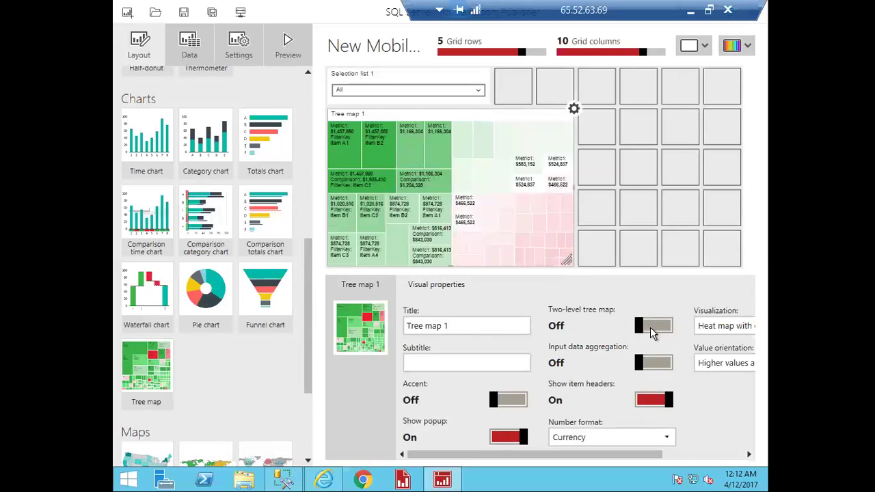
click(192, 39)
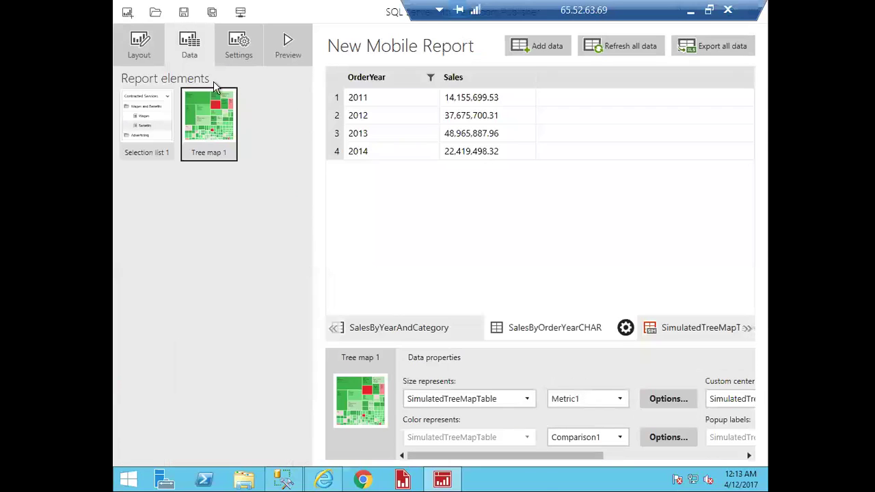
drag(528, 456, 727, 457)
drag(613, 460, 751, 468)
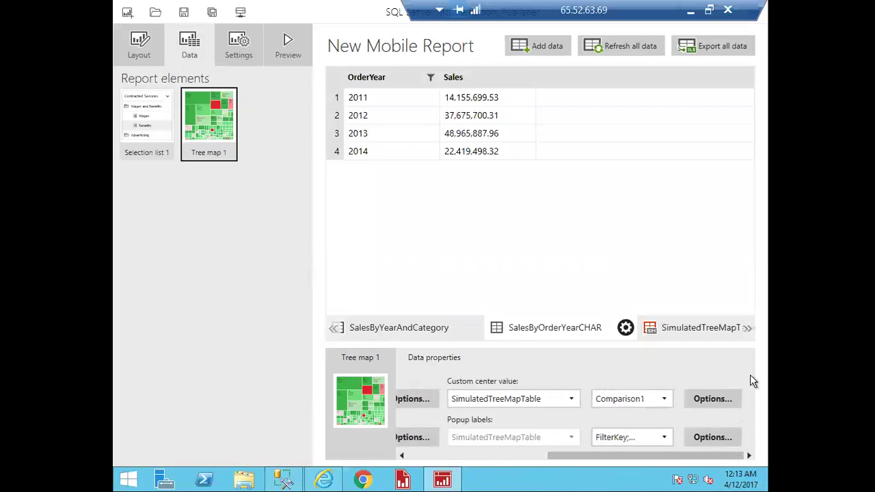
drag(576, 455, 420, 471)
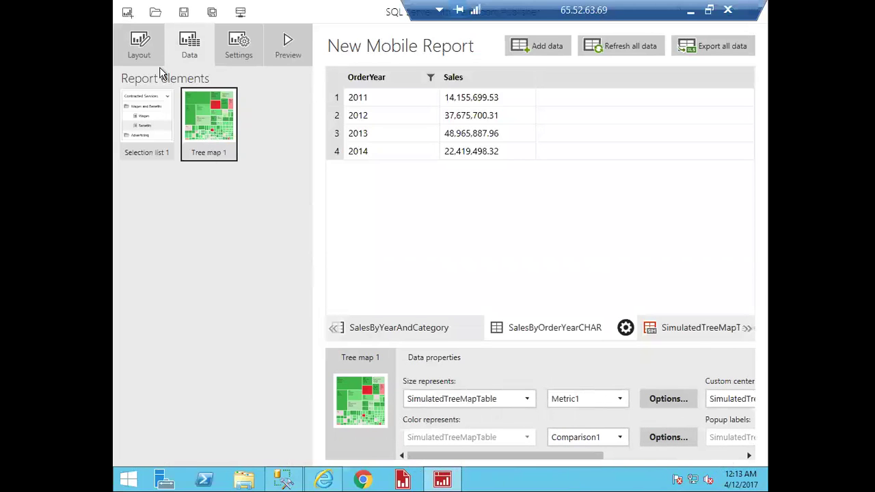
- Toggle the tree map between two-level and single-level display in the layout, leaving the two-level option on
click(141, 48)
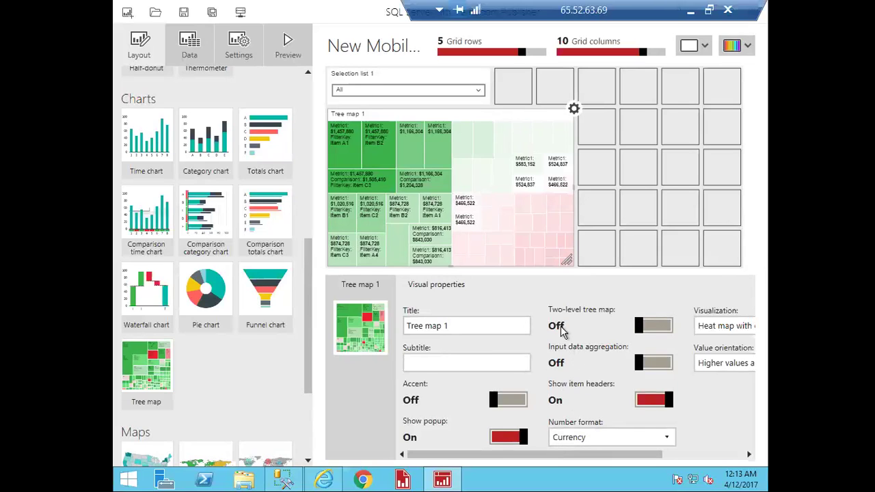
click(662, 324)
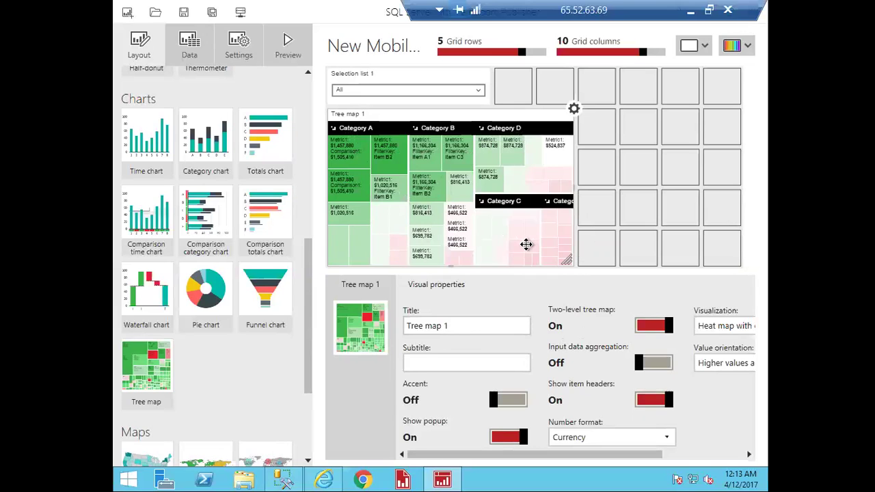
click(646, 326)
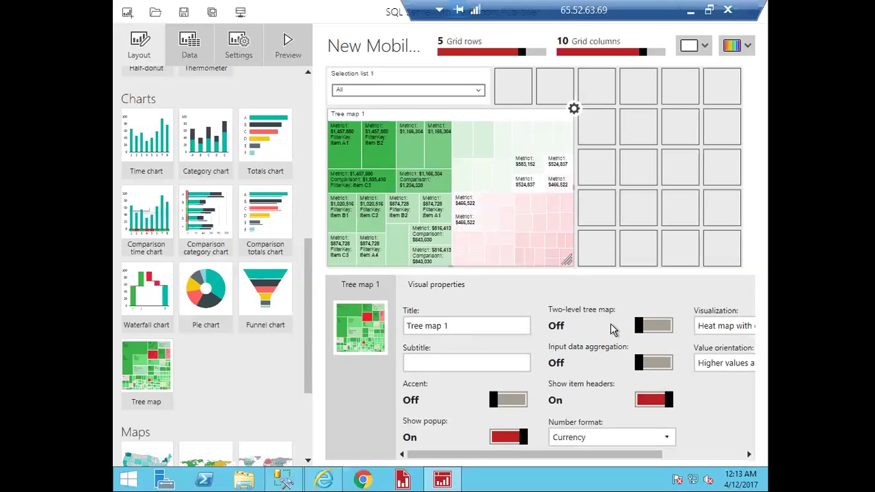
click(658, 323)
- Compare the tree map with and without input data aggregation, leave aggregation on, and check its data properties
click(667, 363)
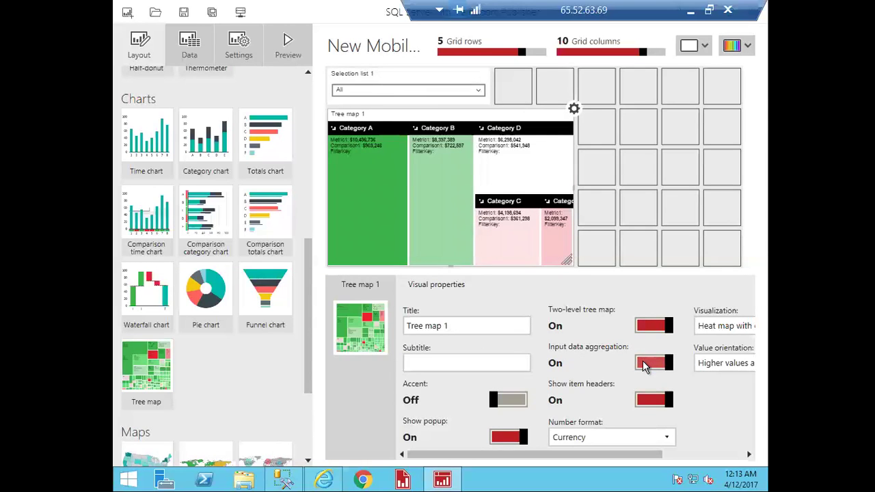
click(643, 361)
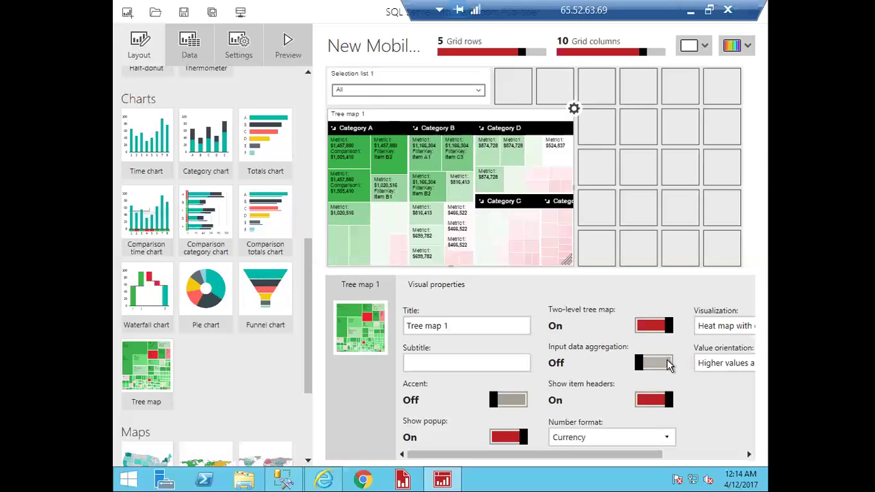
click(668, 365)
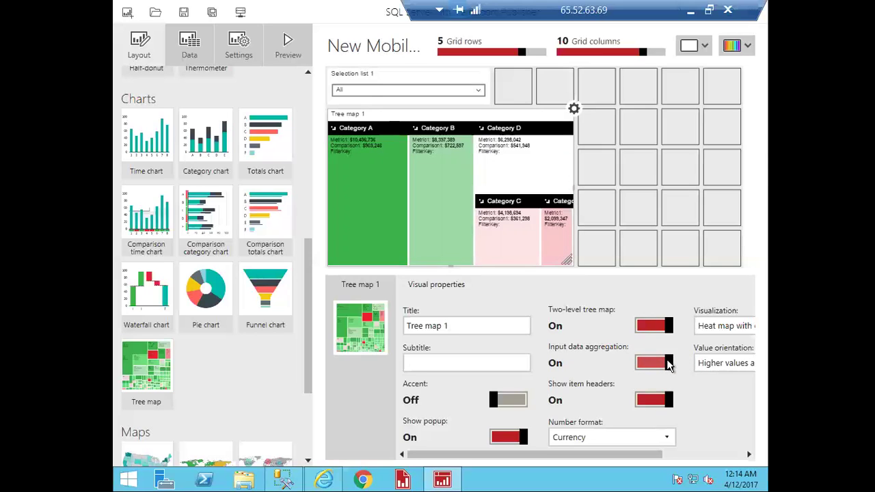
click(642, 363)
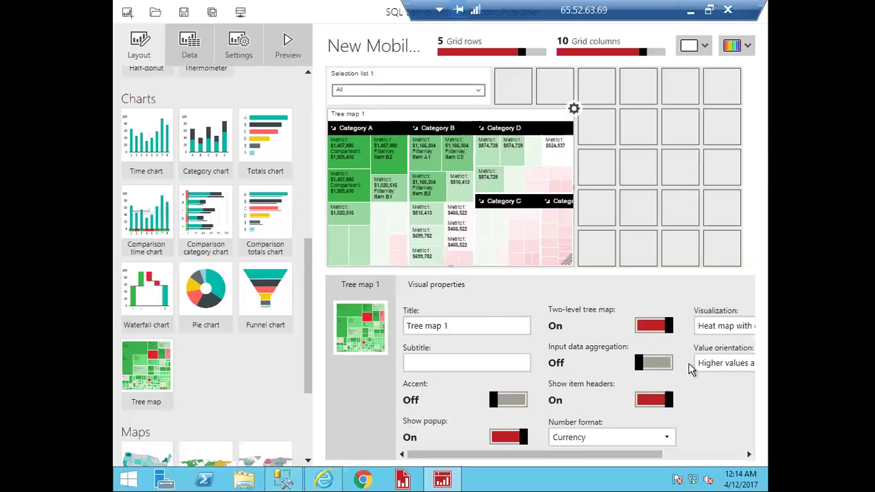
click(663, 363)
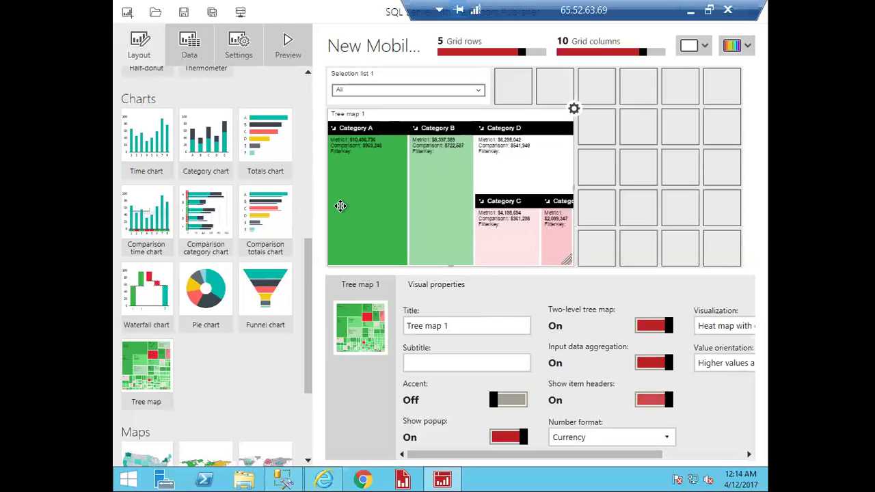
click(189, 53)
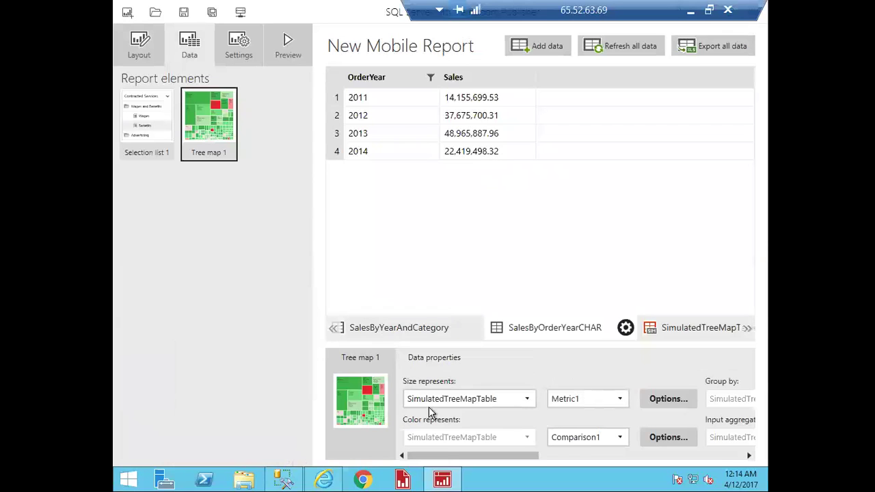
drag(498, 456, 161, 229)
- Review the tree map's visualization choices in the layout and turn off its input data aggregation
click(137, 46)
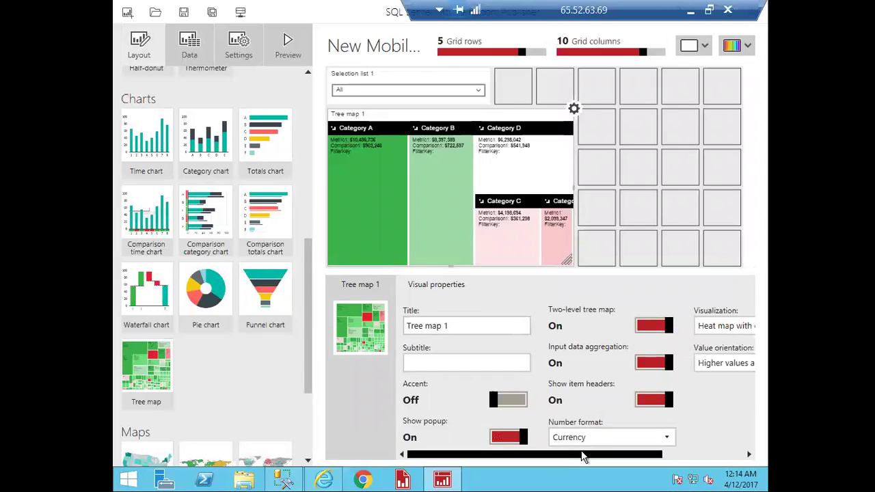
drag(583, 455, 684, 461)
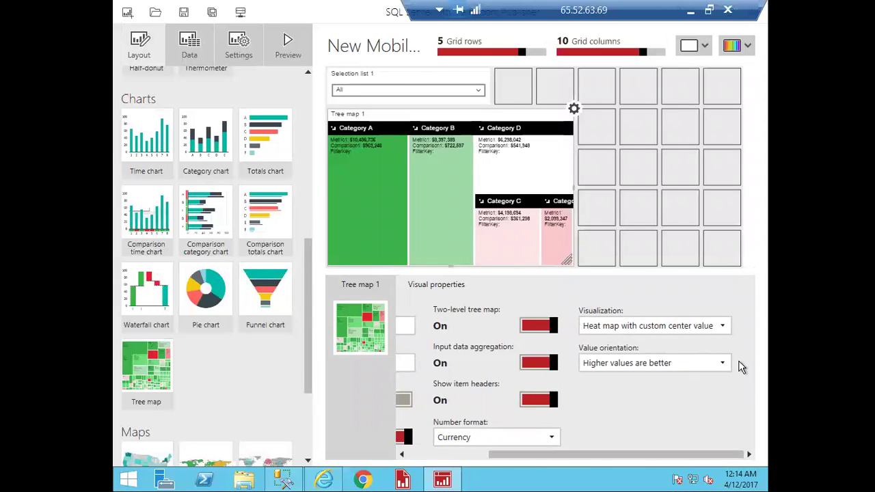
click(725, 327)
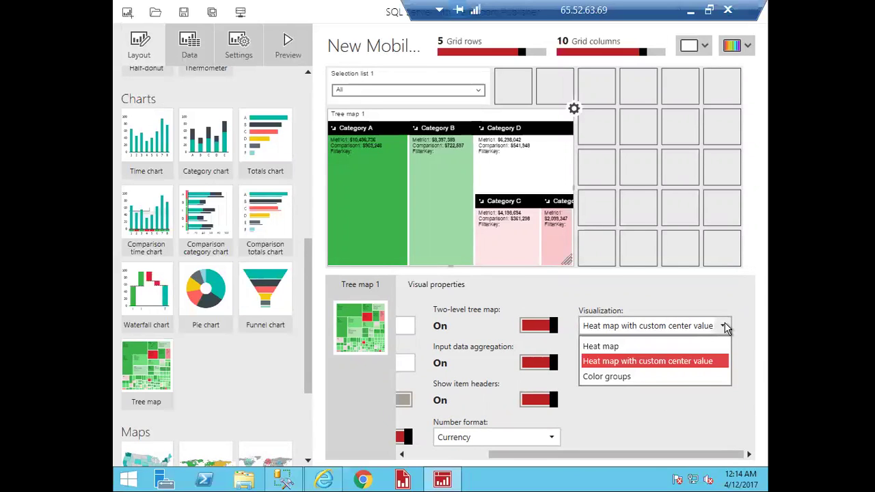
click(724, 327)
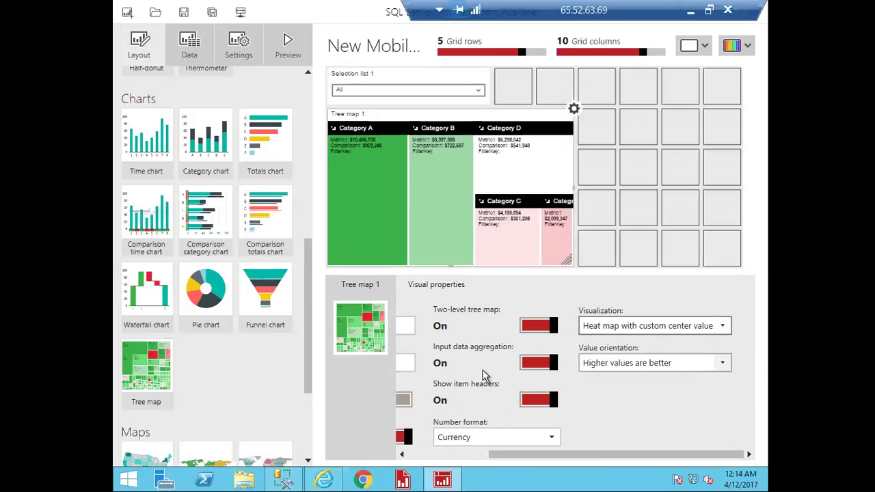
click(524, 364)
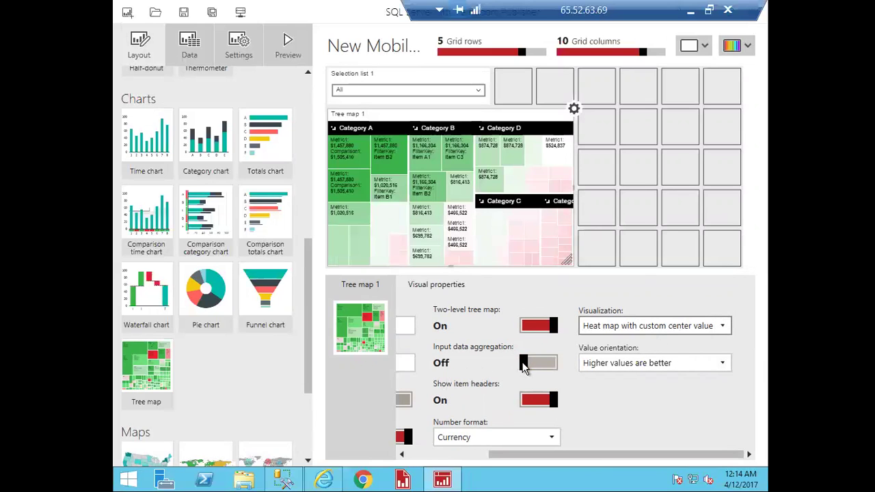
- Change the tree map's visualization to Heat map
click(722, 326)
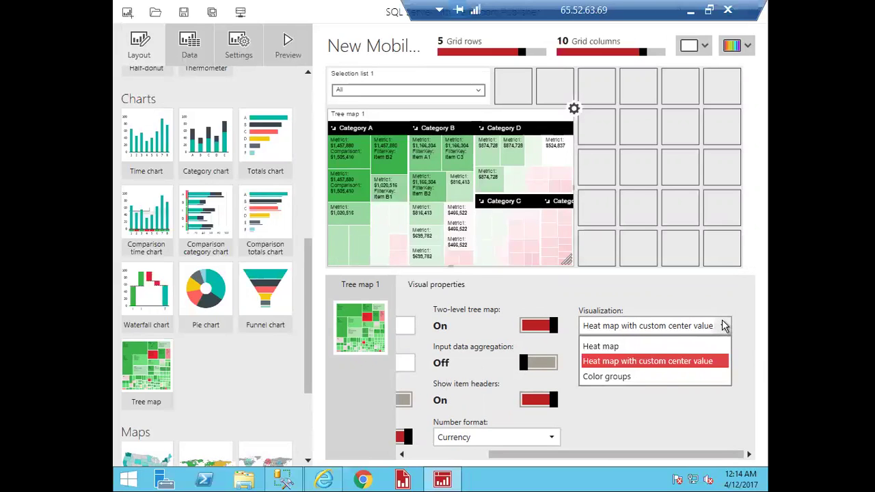
click(723, 326)
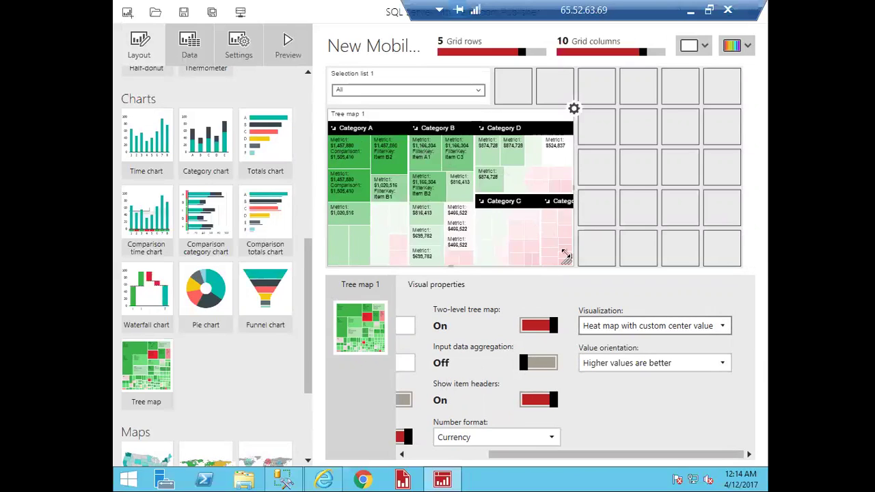
click(721, 327)
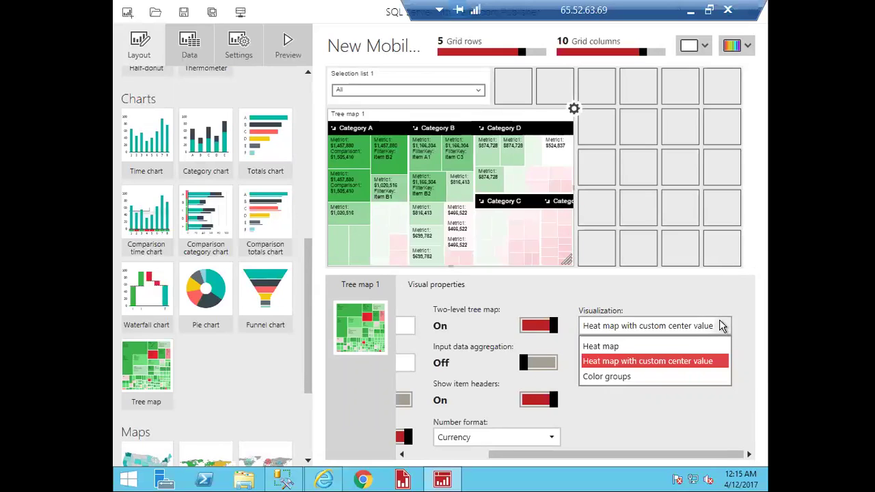
click(641, 346)
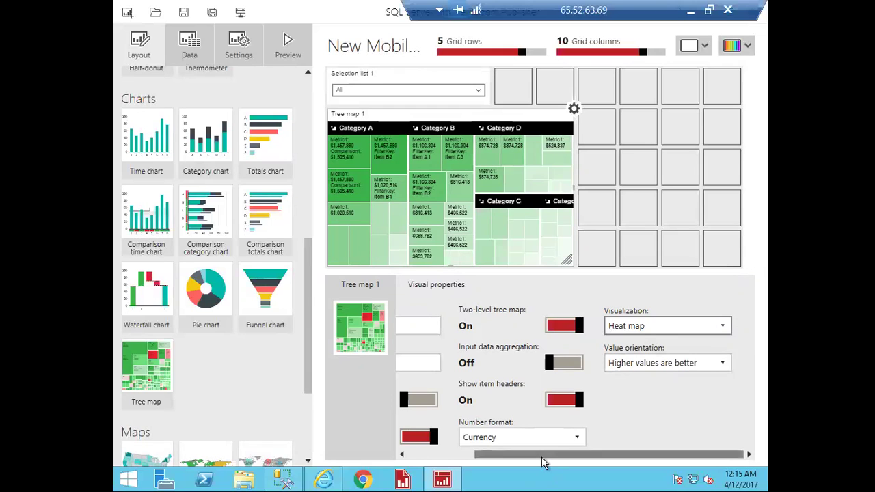
drag(538, 461, 414, 457)
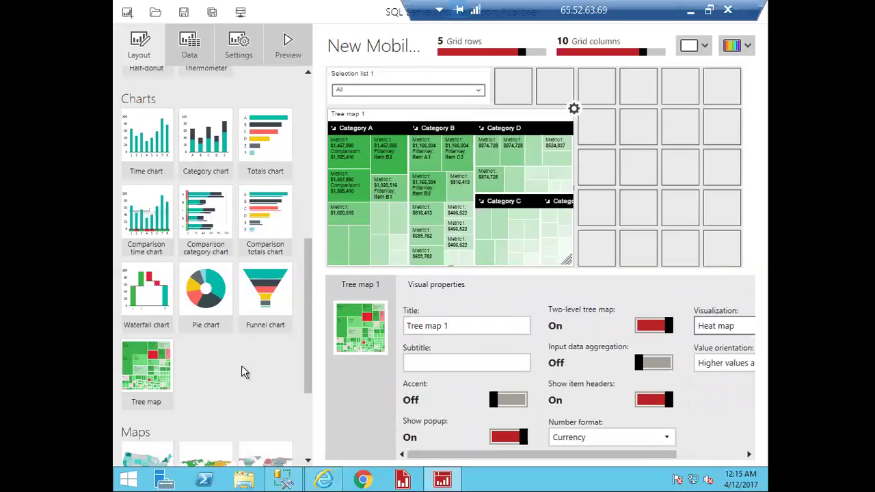
- Replace the tree map with a gradient heat map of five columns by four rows below the selection list
drag(311, 300, 312, 358)
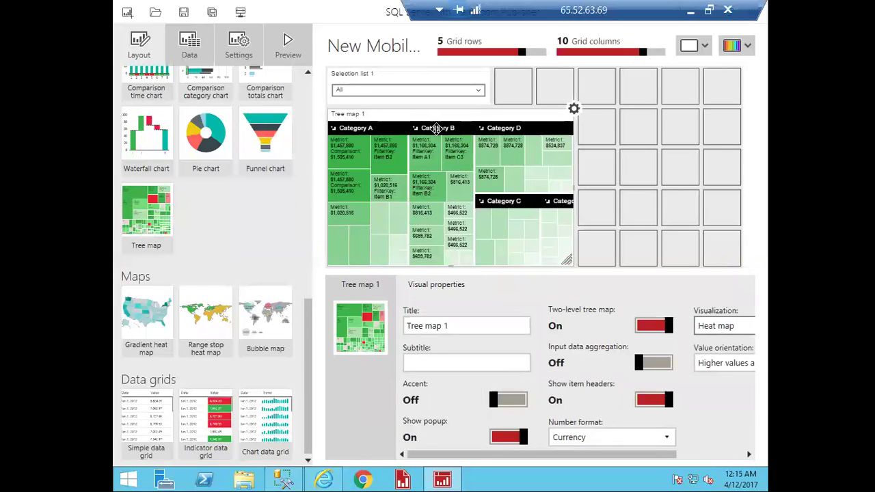
key(Delete)
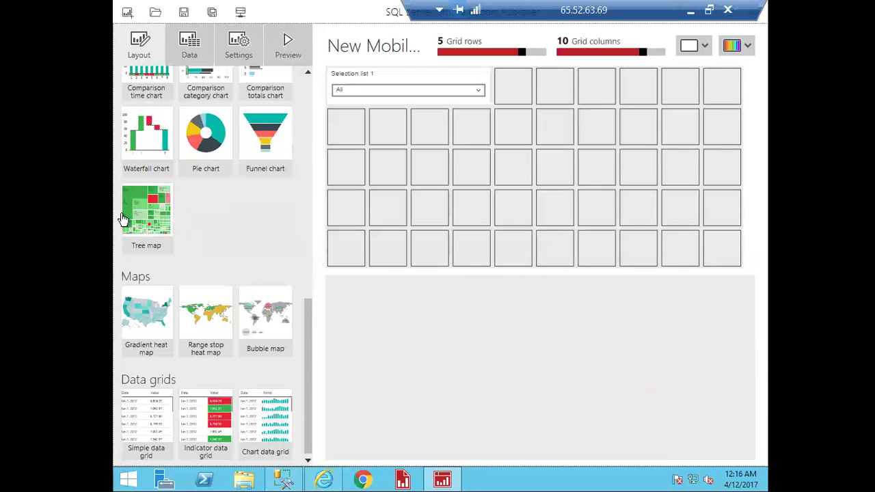
drag(140, 318, 538, 267)
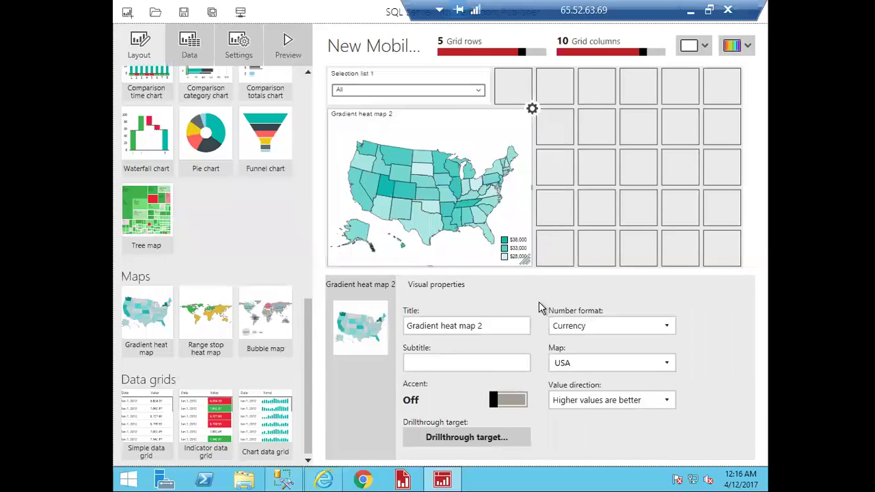
- Examine the SimulatedMapUSA data and the fields available for the gradient heat map's keys and values
click(186, 48)
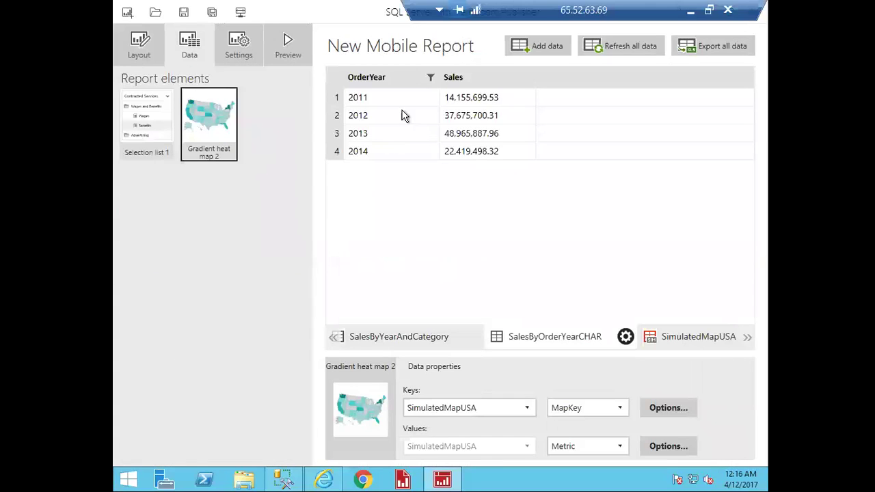
click(694, 336)
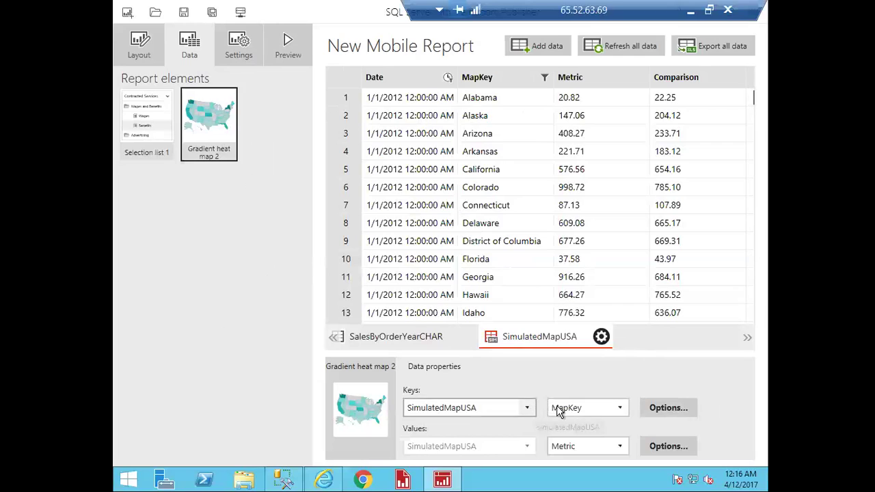
click(622, 408)
click(622, 408)
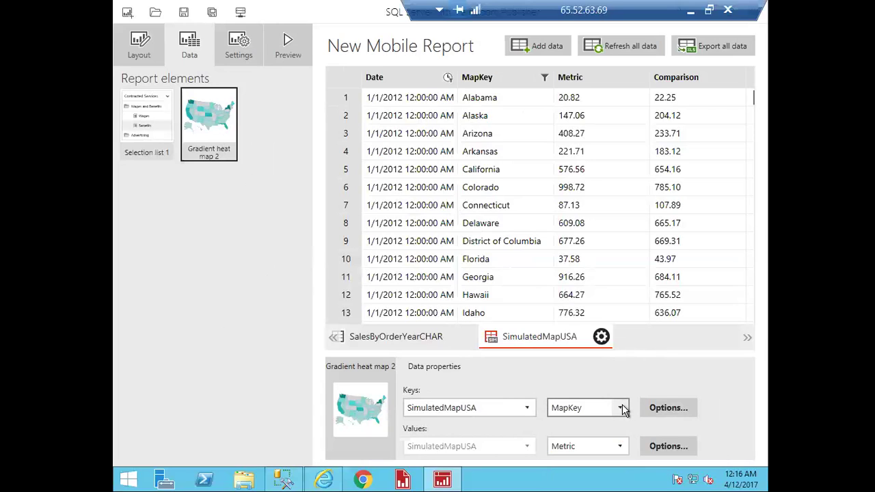
click(619, 446)
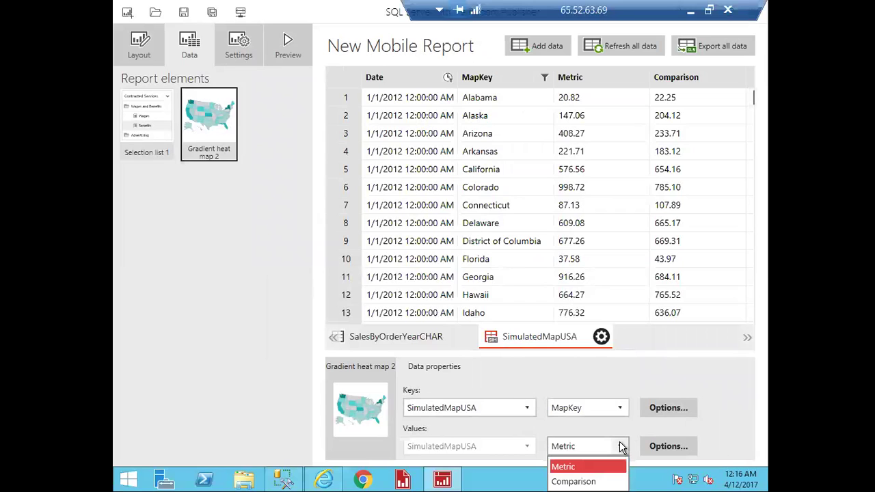
click(619, 446)
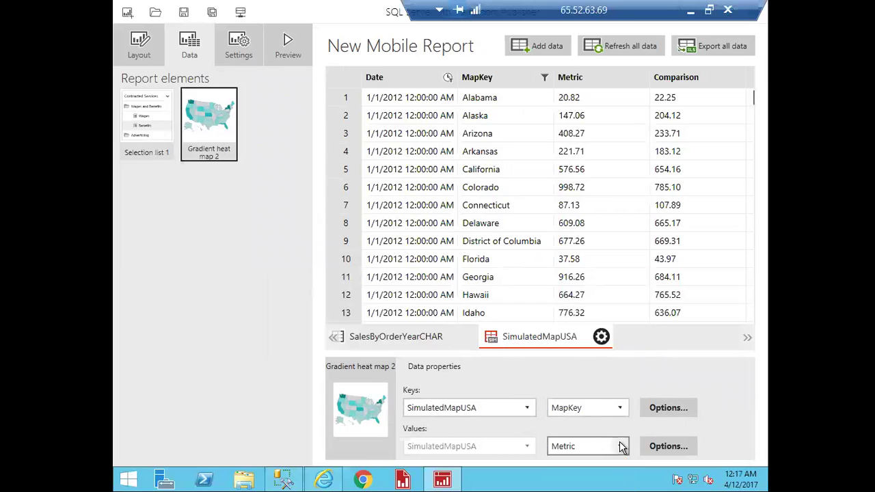
- Return to the layout and set the gradient heat map's map to South America
click(137, 50)
click(666, 328)
click(664, 328)
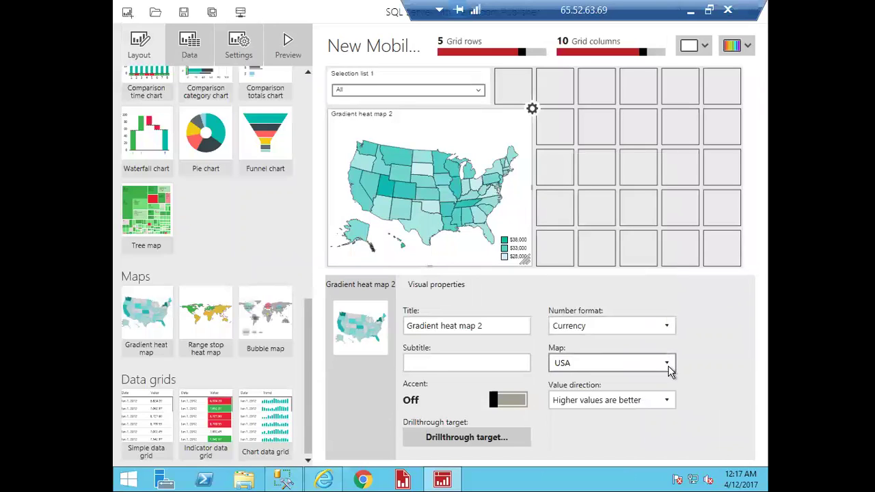
click(668, 366)
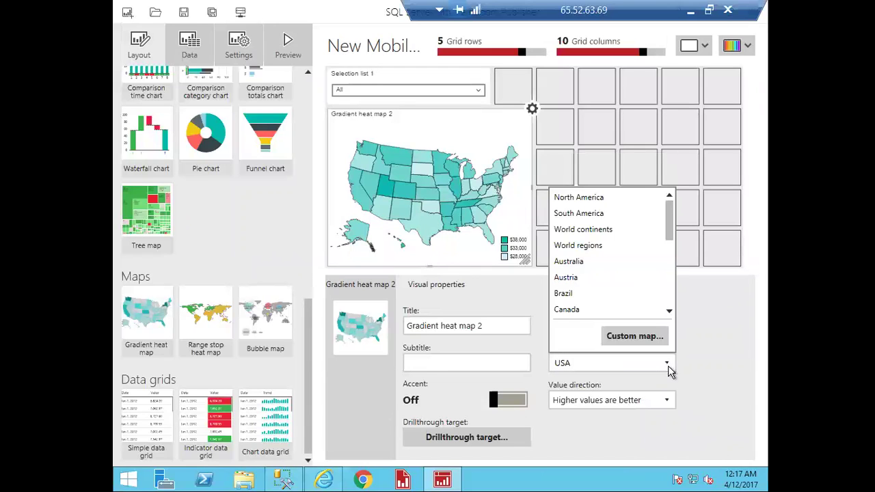
click(578, 213)
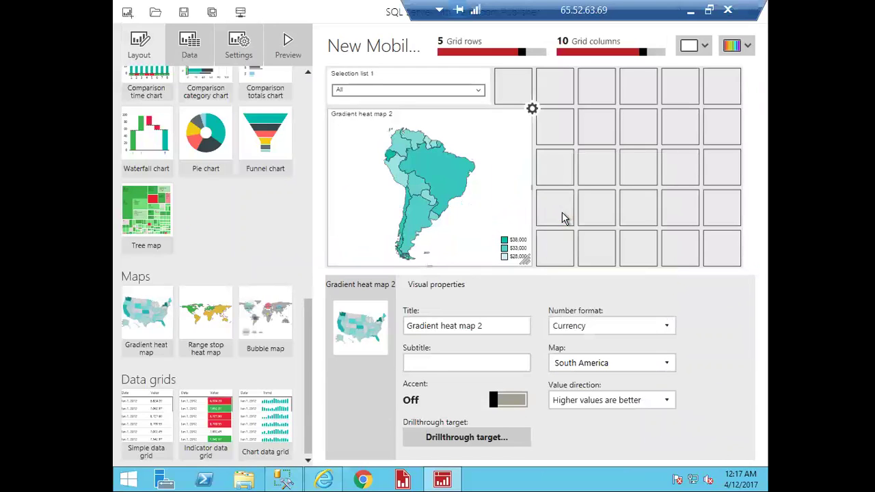
- Set the gradient heat map's map to North America and review its value direction choices
click(668, 364)
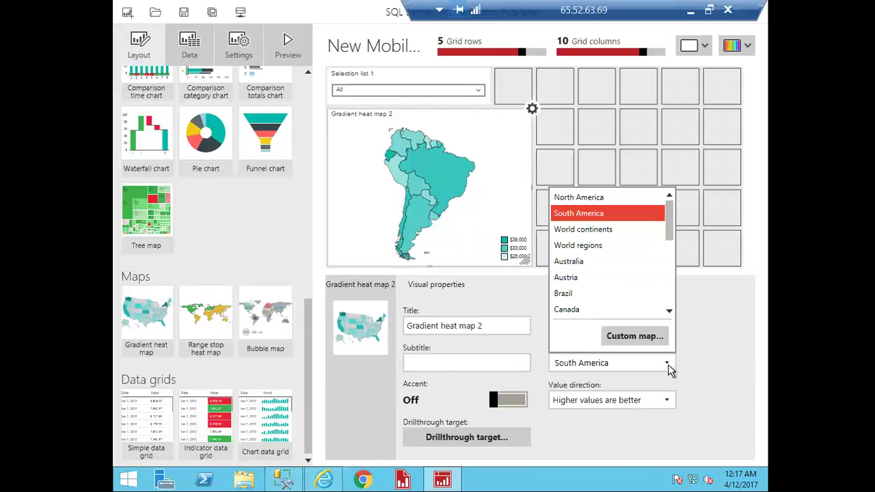
click(589, 197)
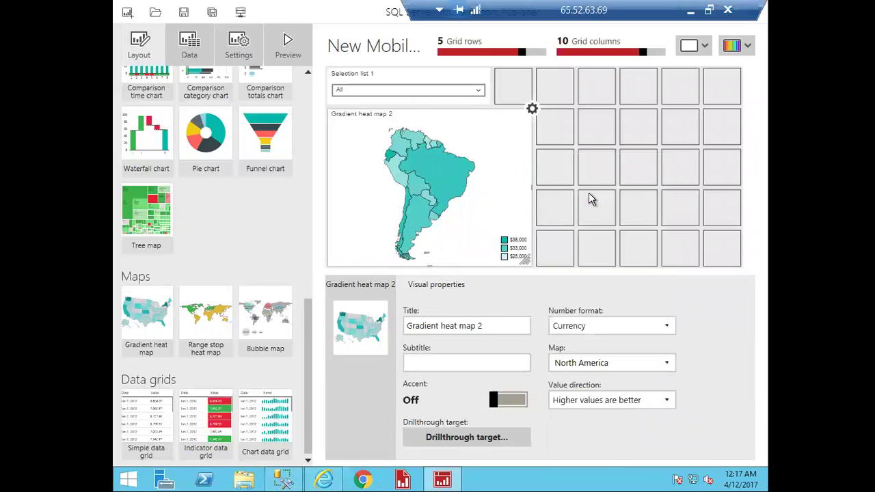
click(666, 400)
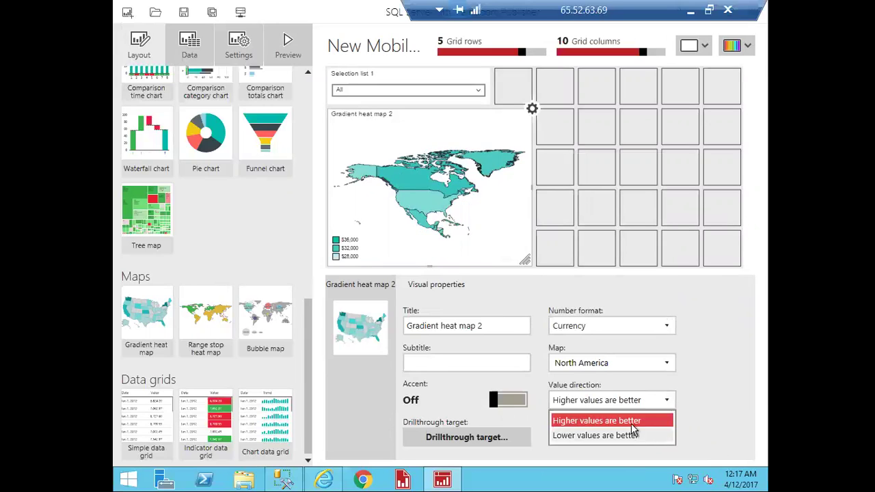
click(693, 405)
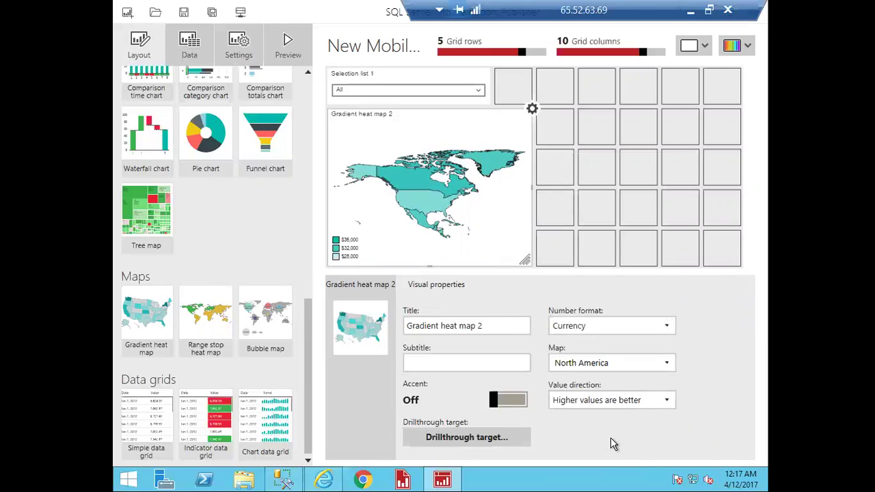
- Load airbus.dbf and airbus.shp from the CustomMapShapes folder in Downloads as the gradient heat map's custom map
click(668, 365)
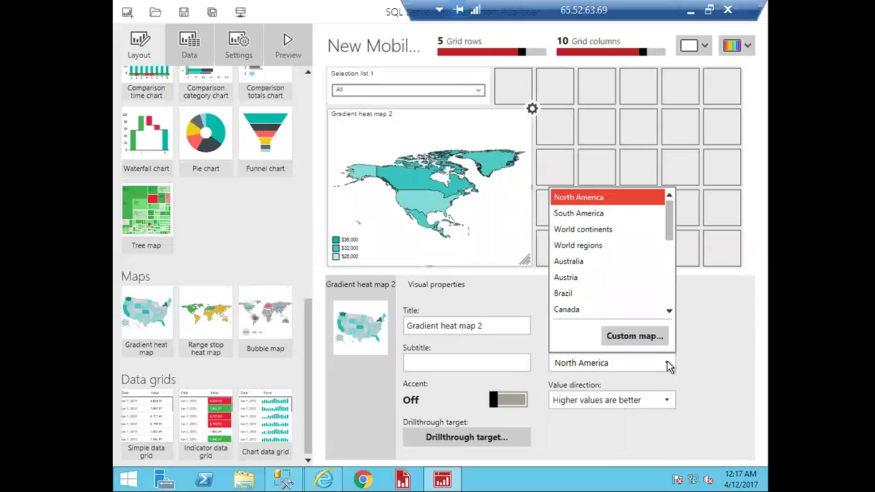
click(632, 332)
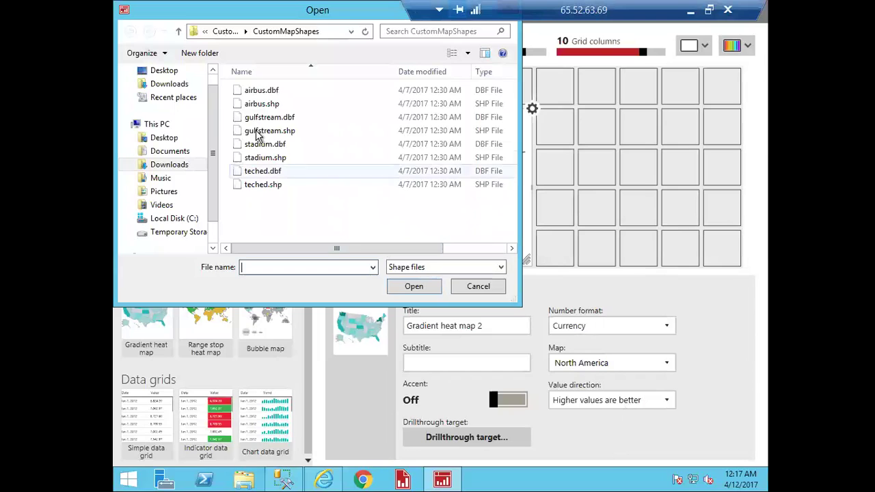
click(168, 87)
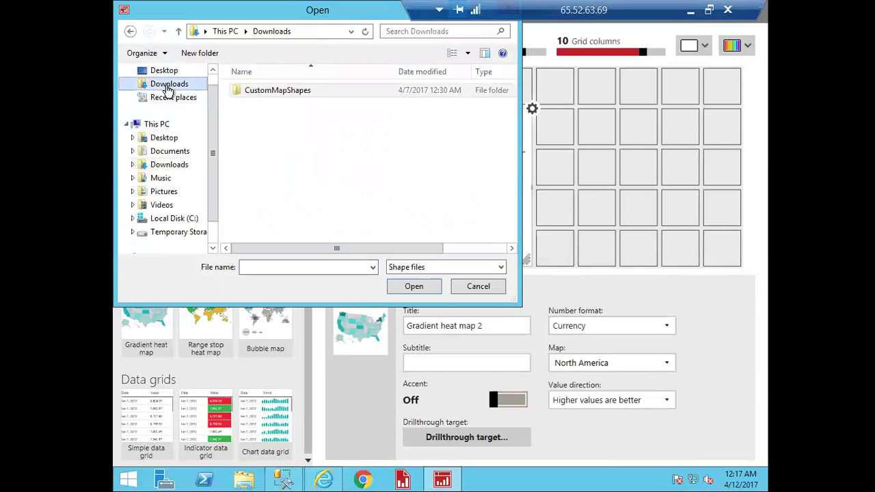
double_click(278, 92)
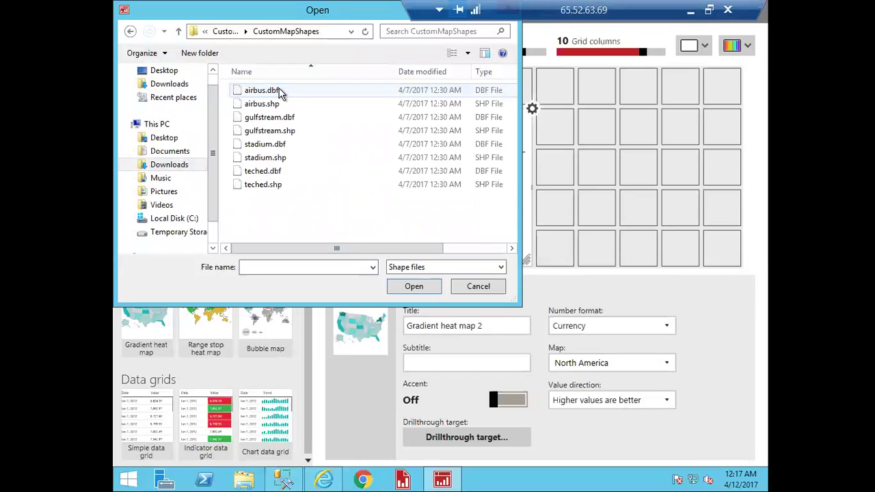
click(276, 92)
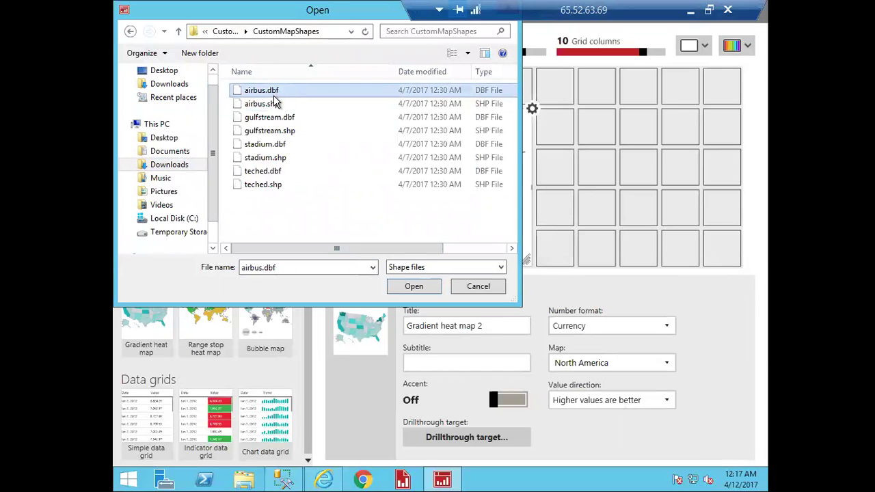
ctrl+click(277, 103)
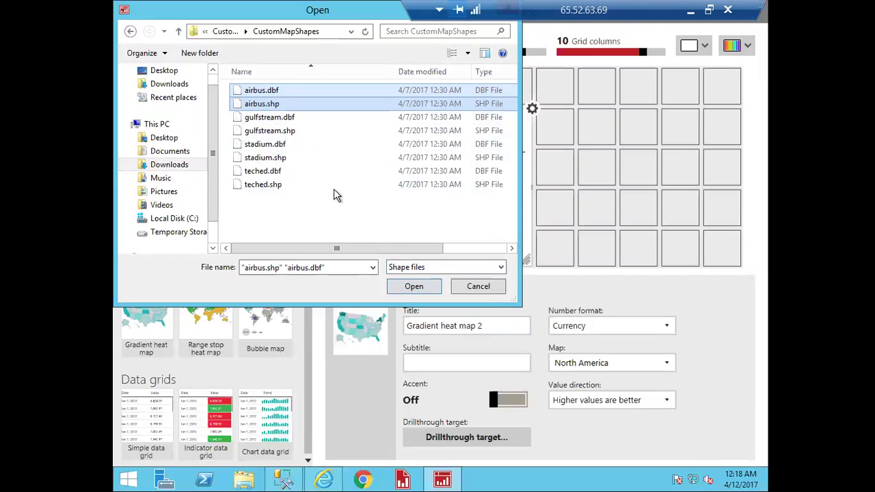
click(431, 287)
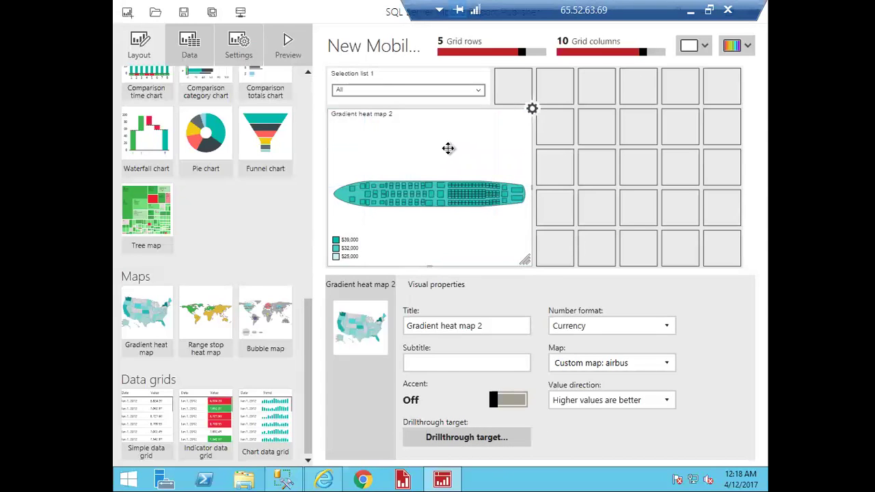
- Examine the SimulatedCustomMapairbus data behind the custom map and return to the layout
click(190, 44)
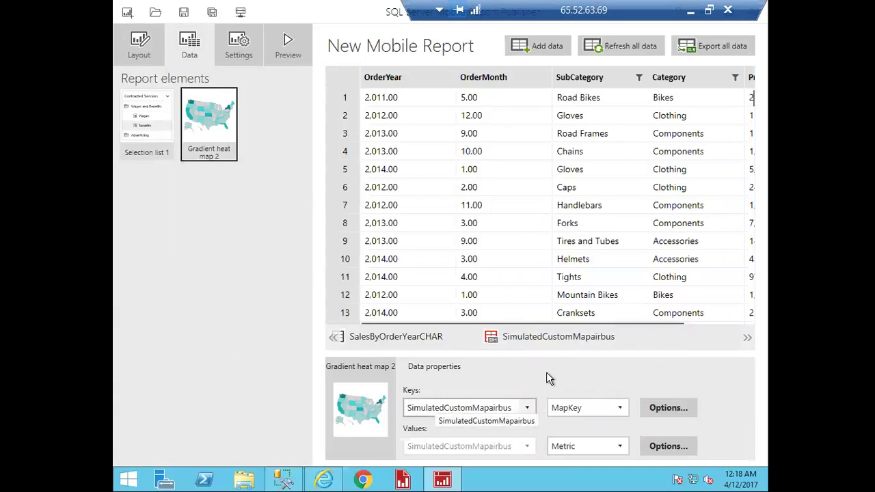
click(550, 336)
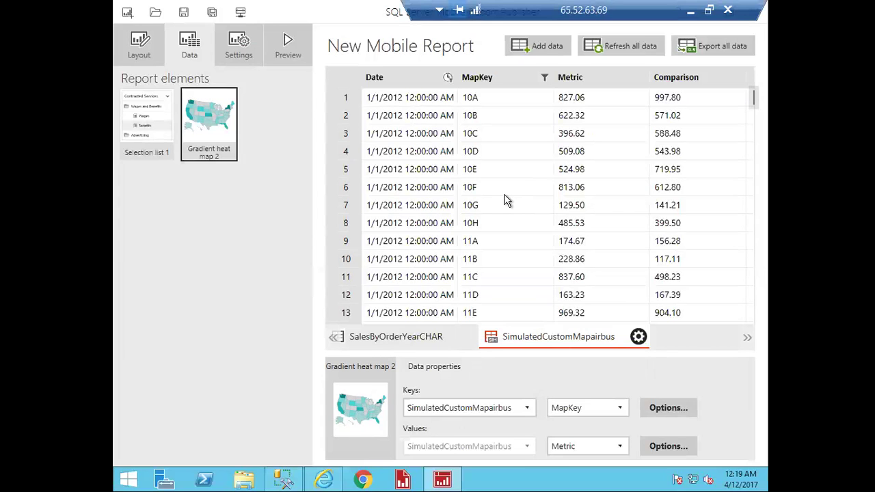
click(137, 46)
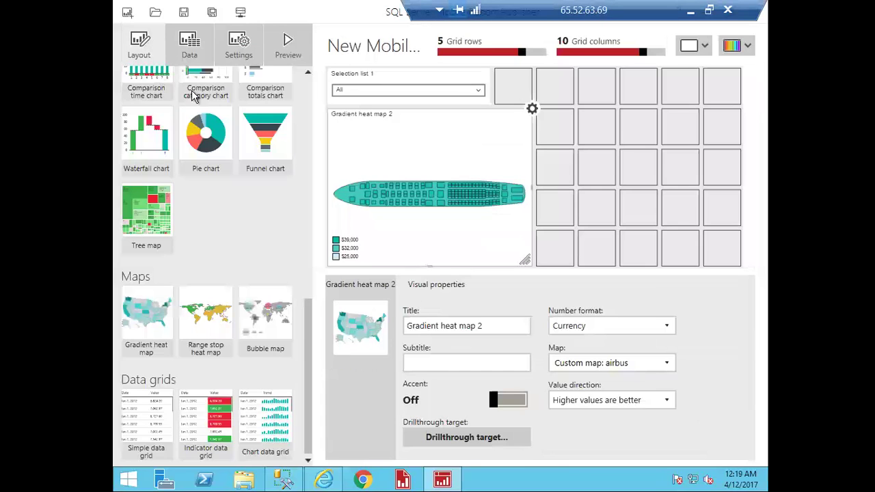
- Check the drillthrough target choices and load stadium.dbf and stadium.shp from CustomMapShapes as the gradient heat map's custom map
click(509, 439)
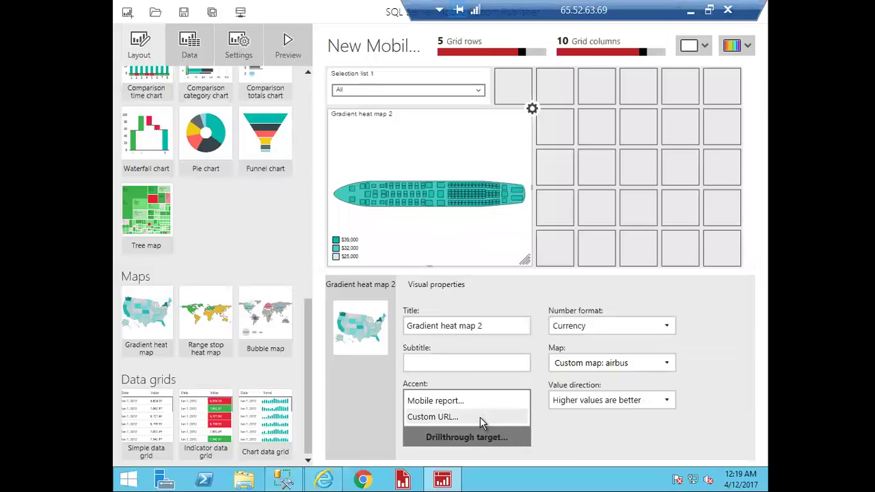
click(576, 439)
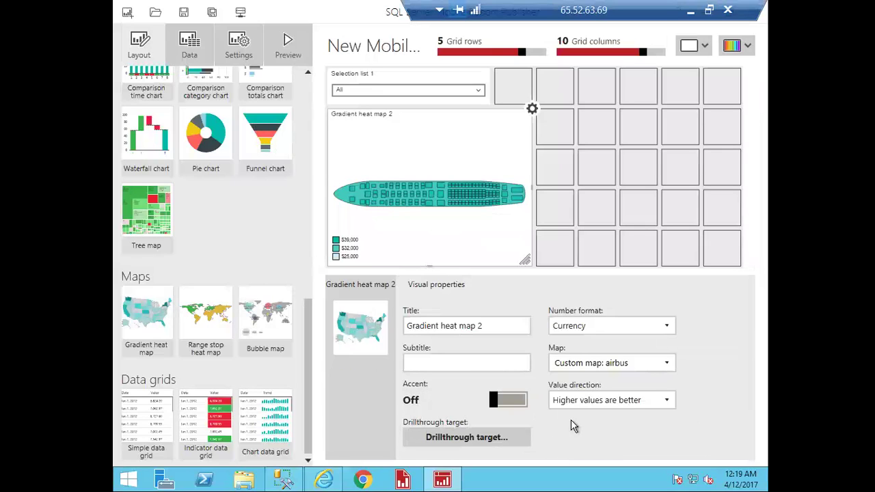
click(669, 367)
click(646, 340)
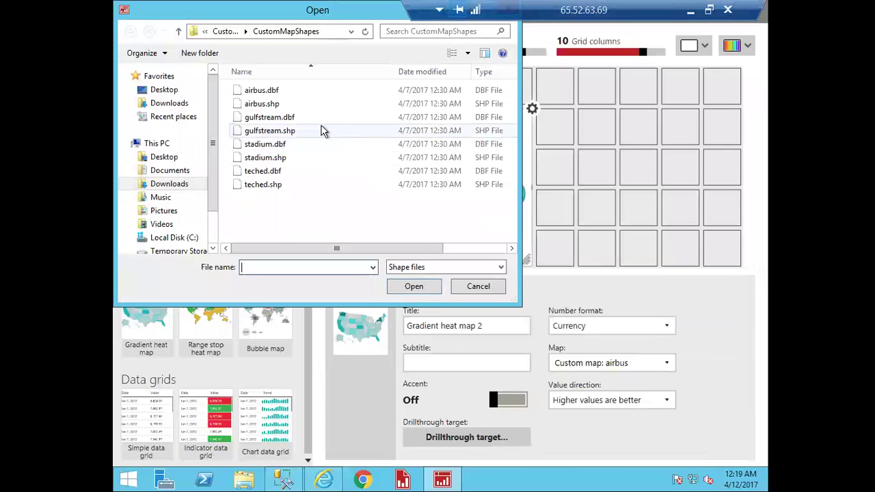
click(283, 144)
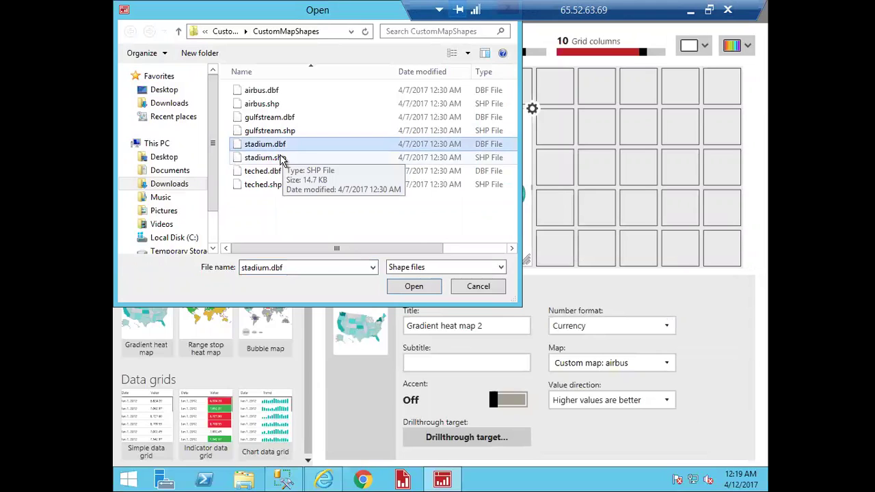
ctrl+click(273, 158)
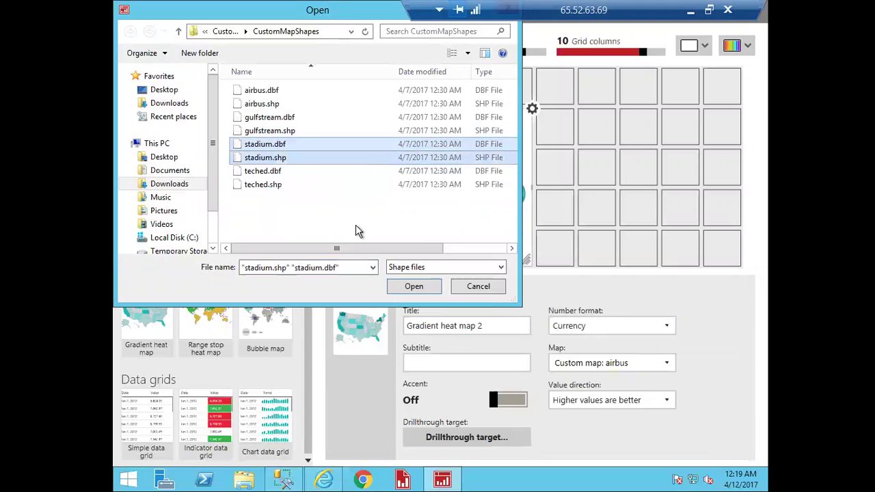
click(415, 287)
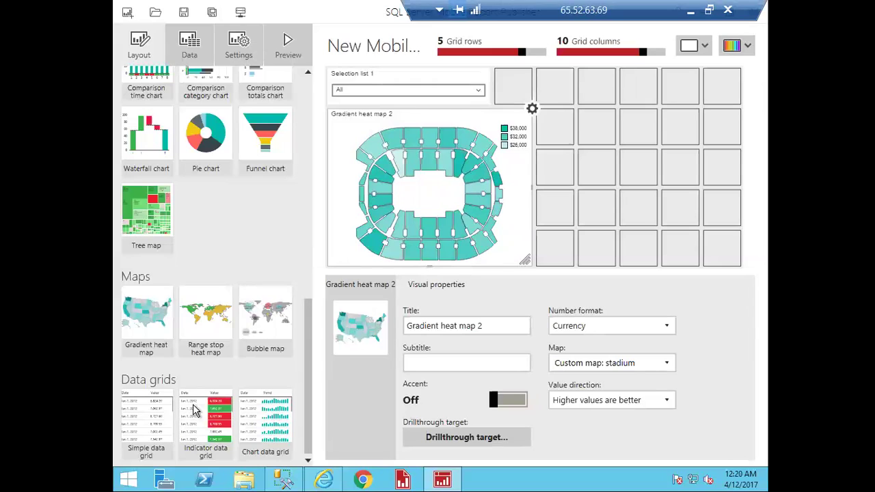
- Add an indicator data grid beside the heat map, extended to the last grid row, and delete the gradient heat map
drag(198, 408, 732, 255)
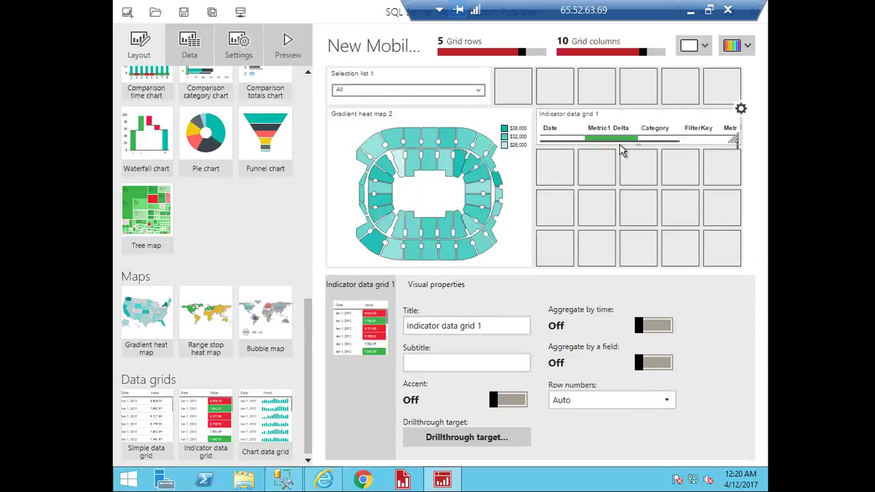
drag(637, 150, 662, 278)
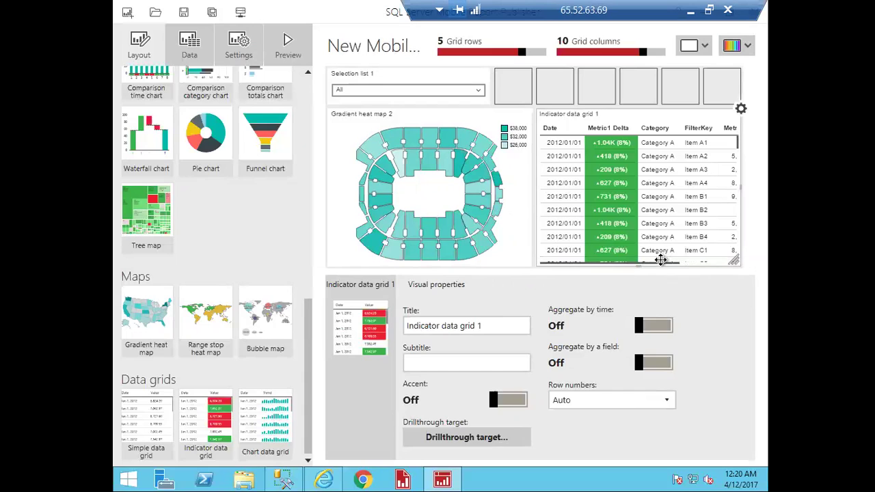
click(411, 173)
key(Delete)
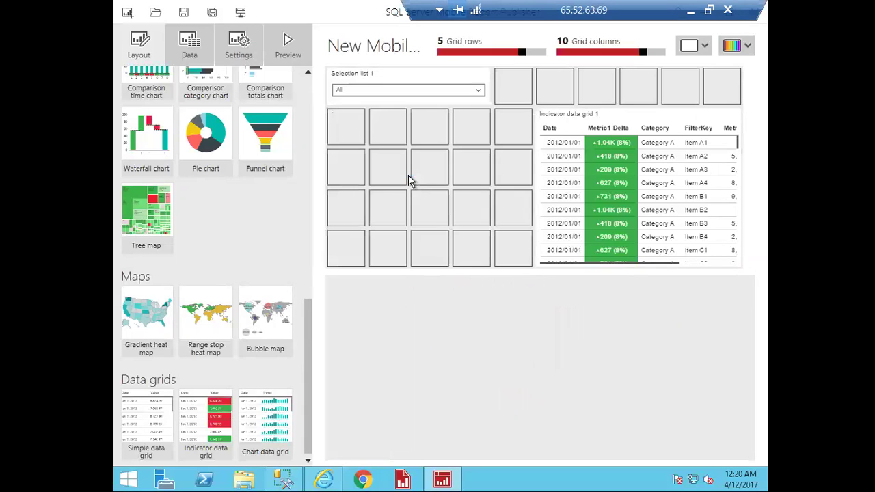
- Move the indicator data grid to the first grid column and widen it across all ten columns
click(605, 177)
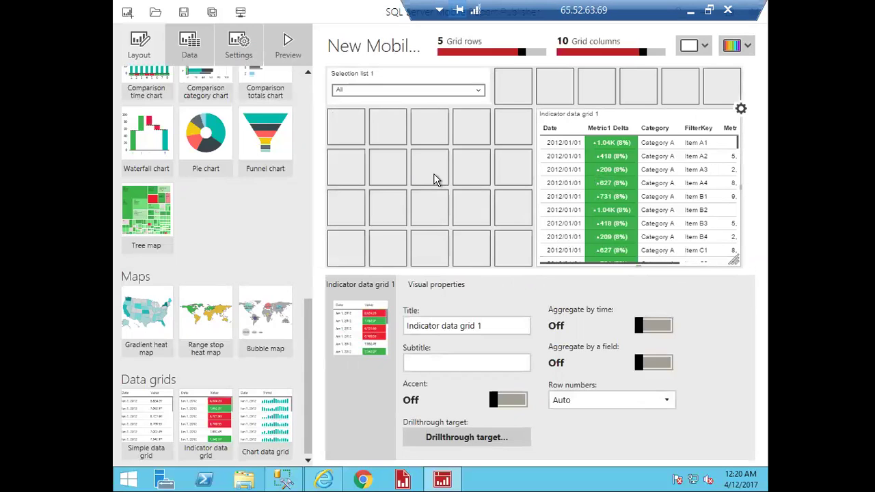
drag(602, 153, 455, 171)
drag(533, 187, 738, 200)
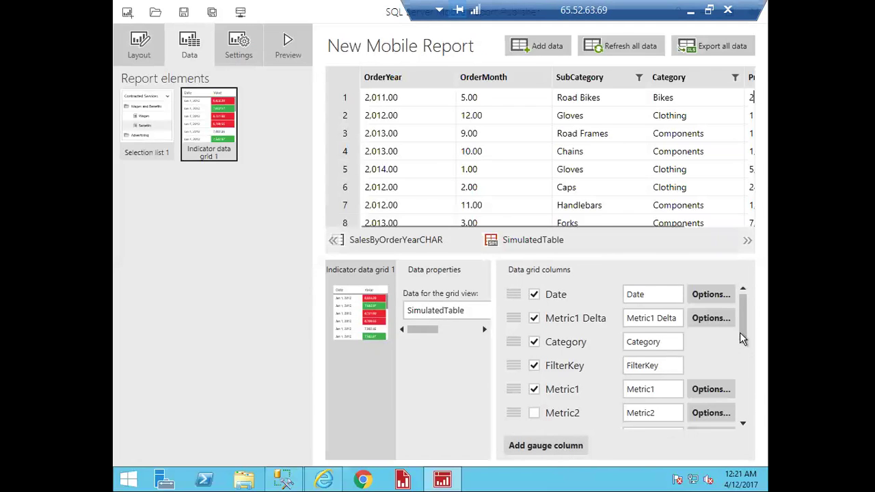
- Review the indicator data grid's column list and its gauge column options in the data view, accepting the current settings
scroll(748, 357, down, 3)
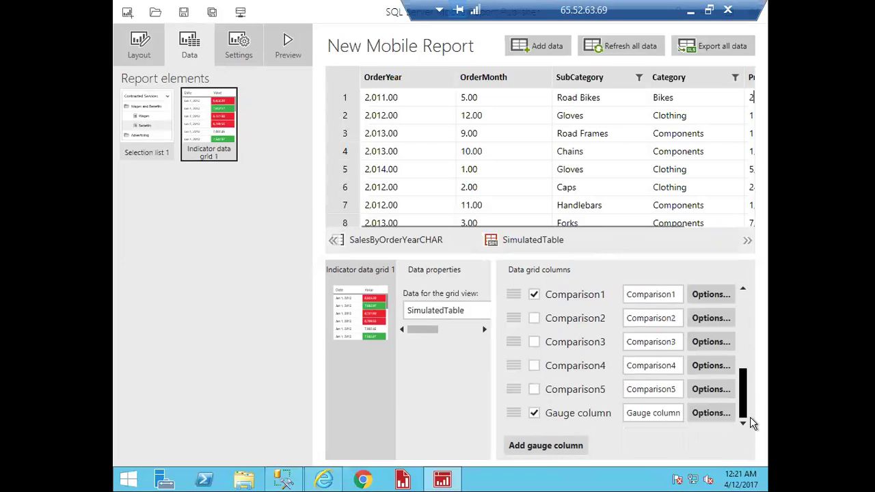
click(725, 415)
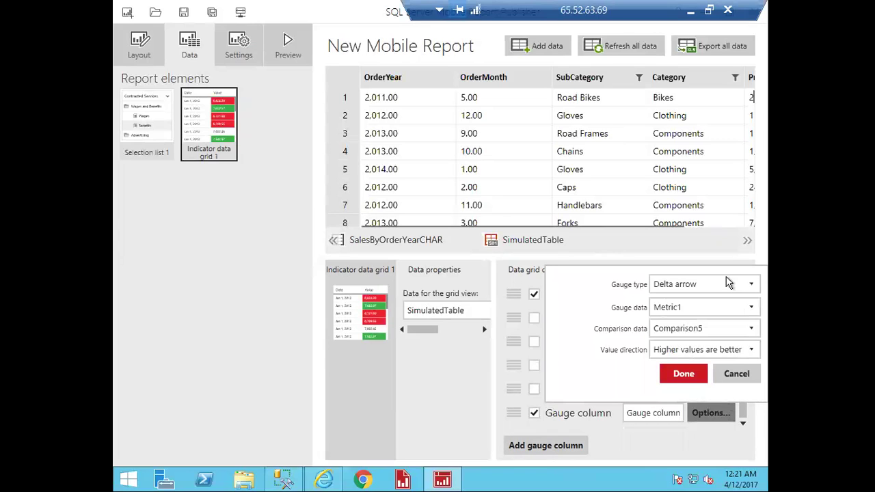
click(697, 376)
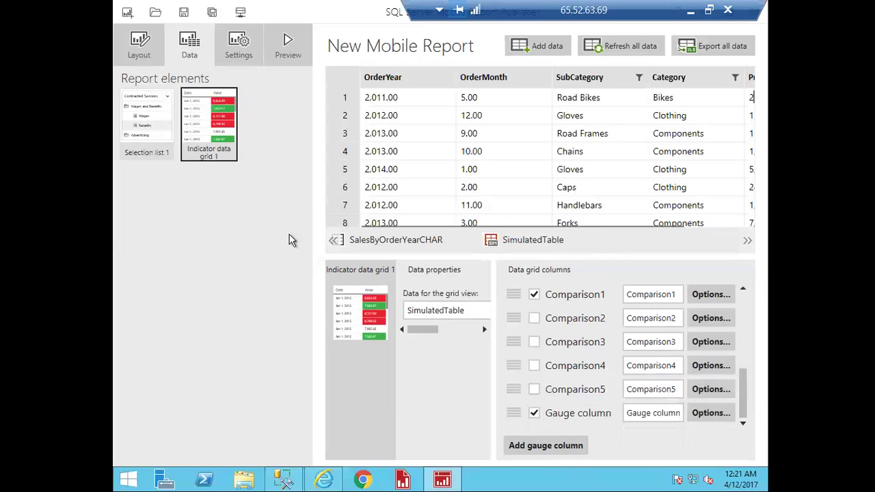
- Preview and save the mobile report, and start a new blank report
click(287, 46)
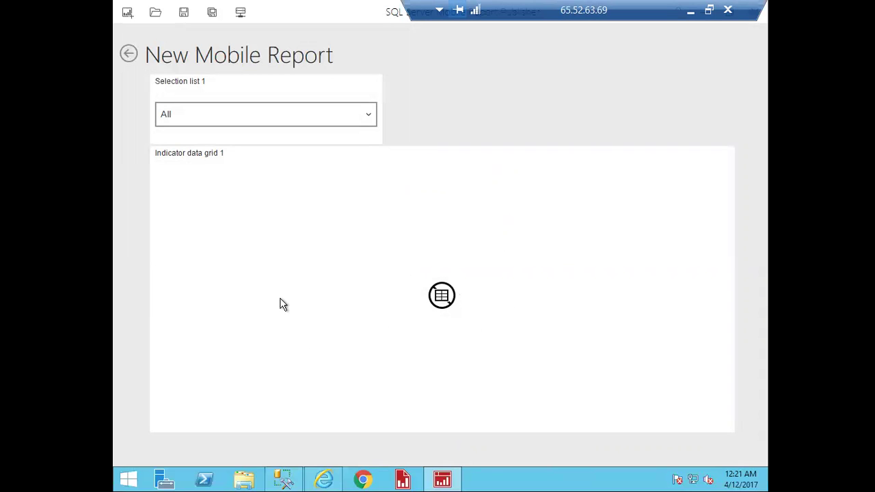
click(185, 13)
click(127, 12)
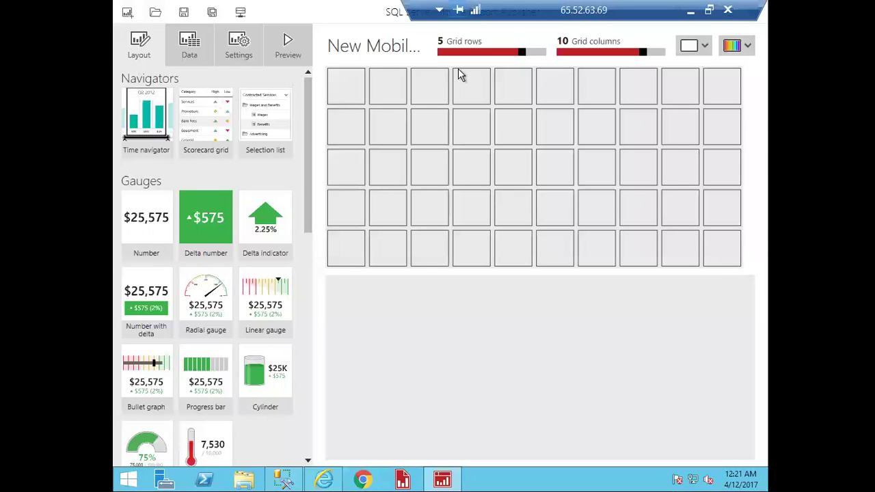
- Close Mobile Report Publisher and dismiss its opening notice in the Reporting Services web portal
double_click(340, 14)
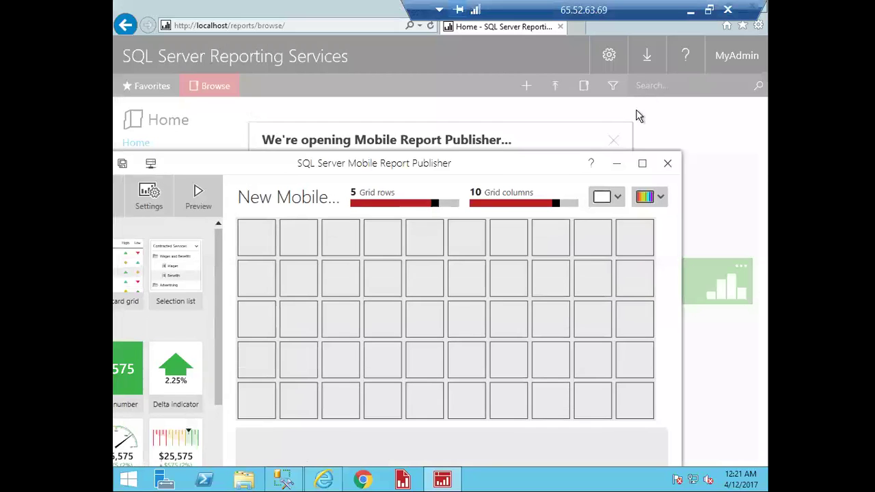
click(667, 163)
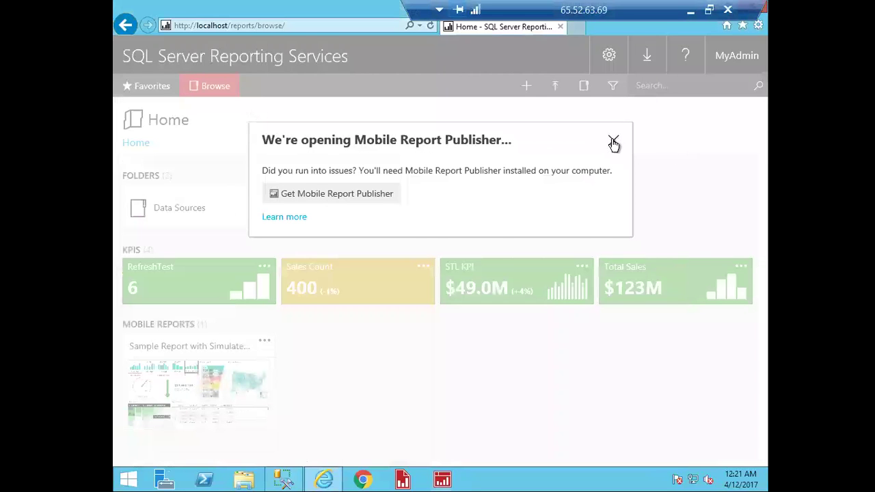
click(613, 141)
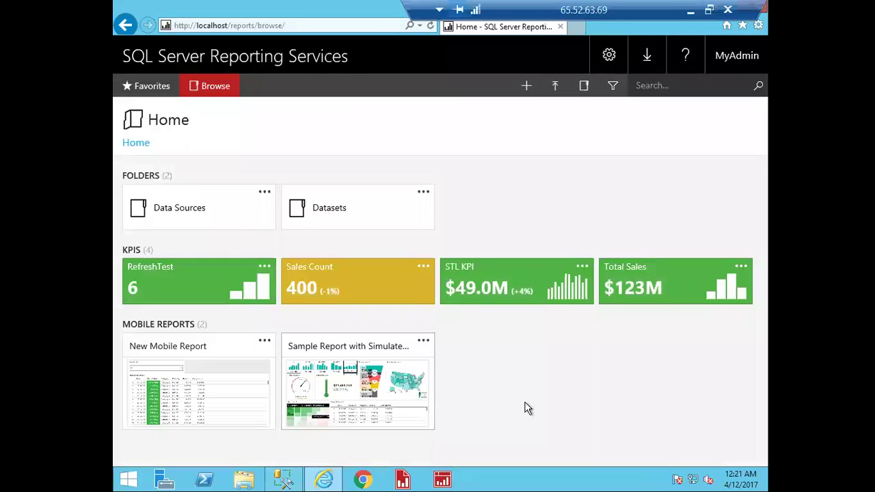
- View New Mobile Report in the web portal, reload the page and return to Home
click(164, 378)
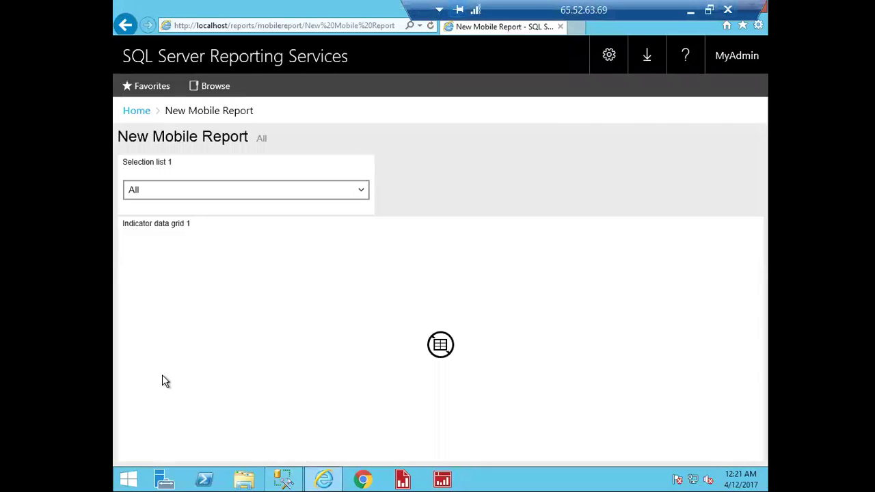
click(430, 26)
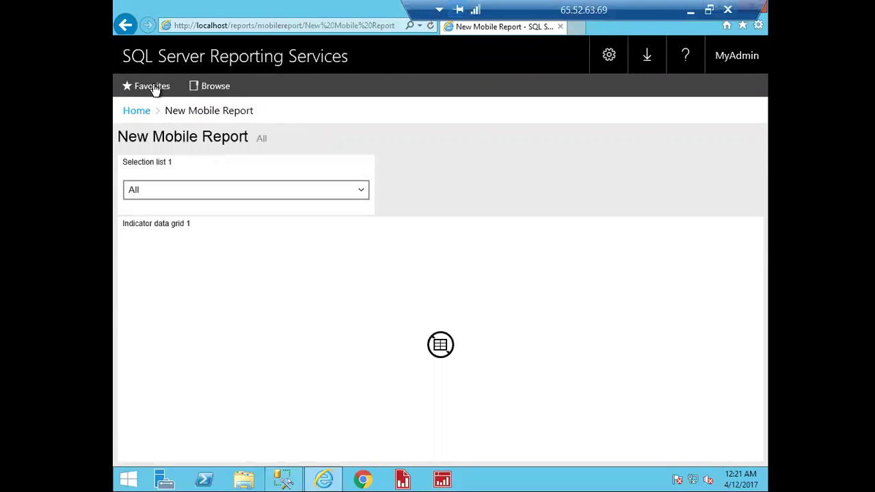
click(134, 110)
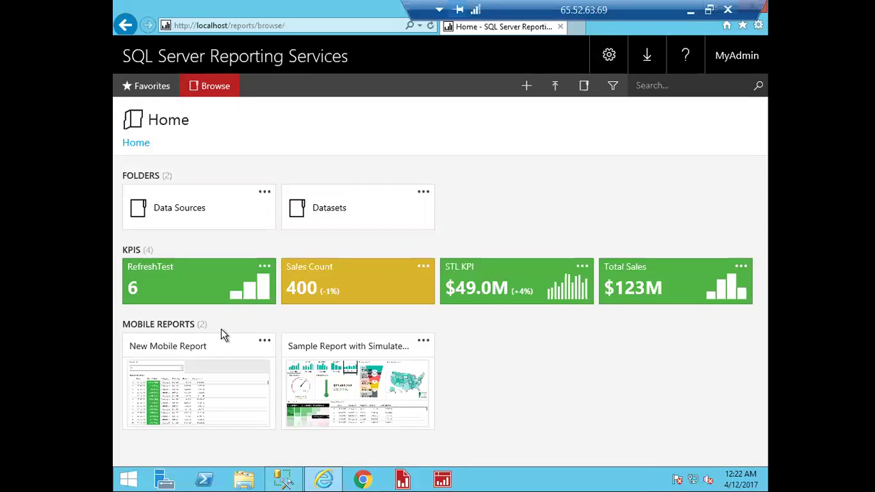
- View Sample Report with Simulated Data in the web portal, return to Home and open the portal's download options
click(350, 369)
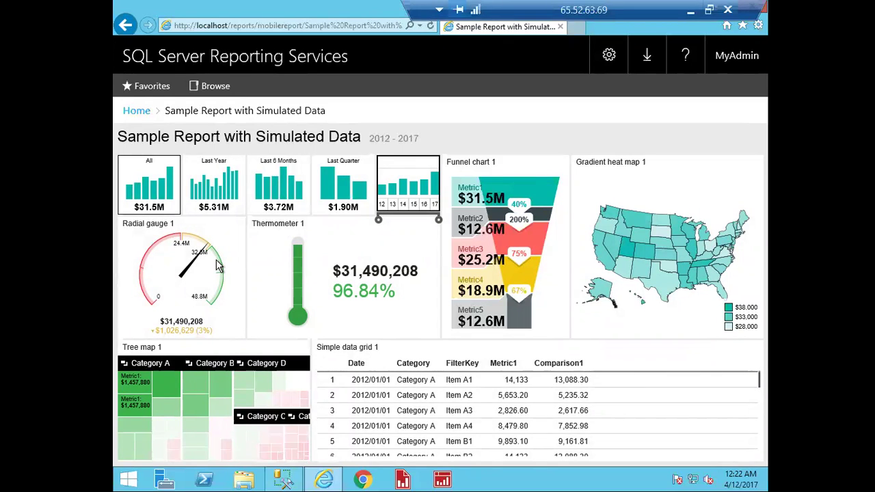
click(136, 110)
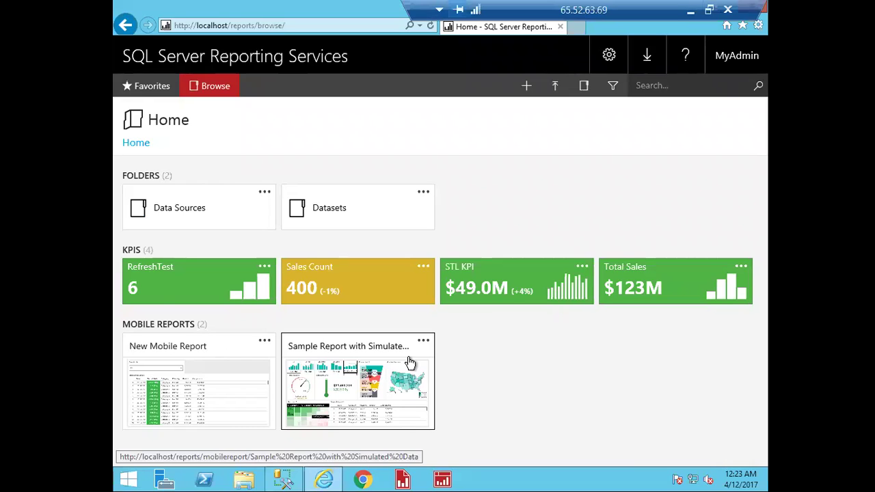
click(645, 57)
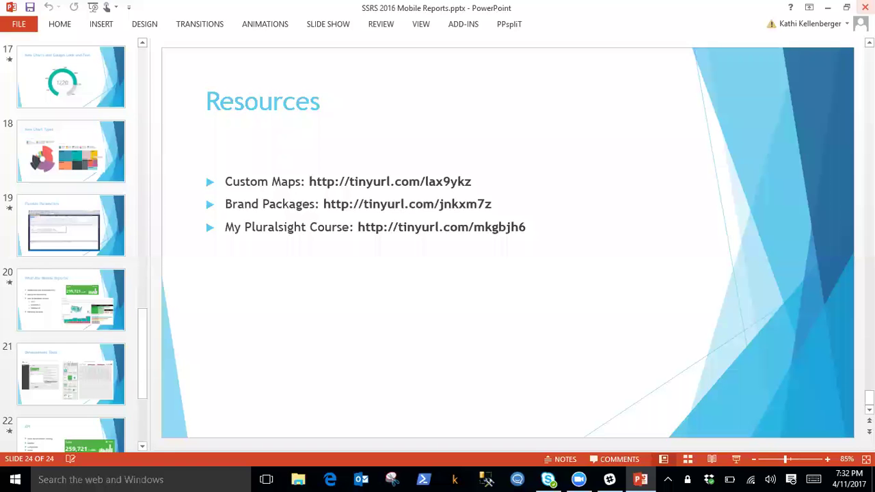
click(865, 7)
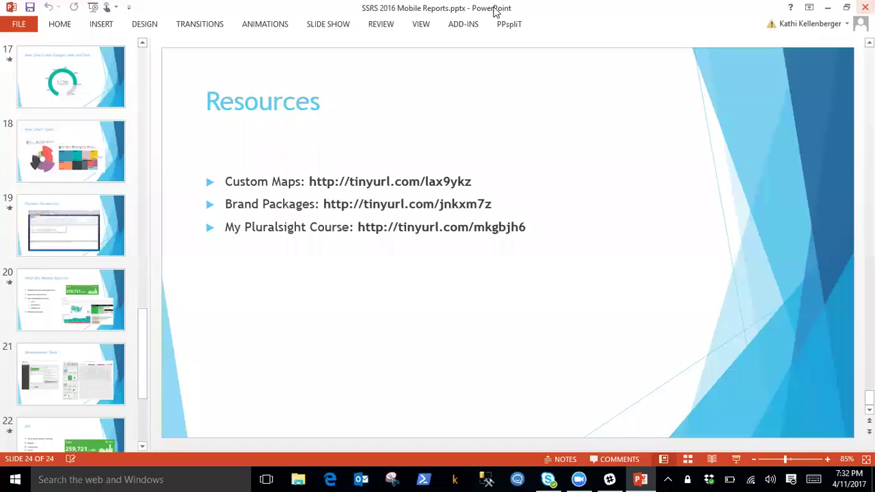